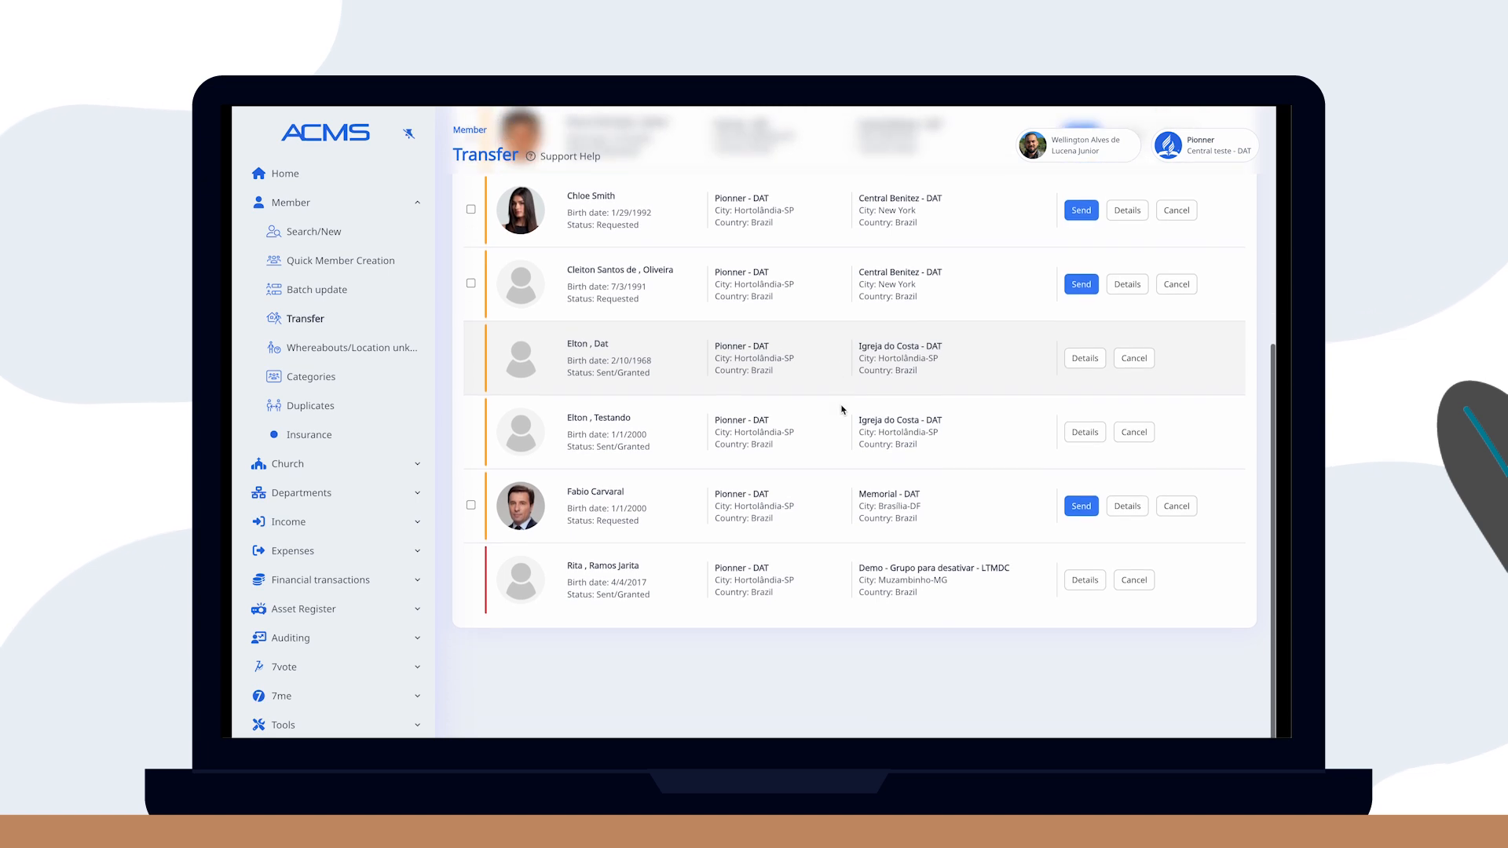
scroll(842, 409, "up", 2)
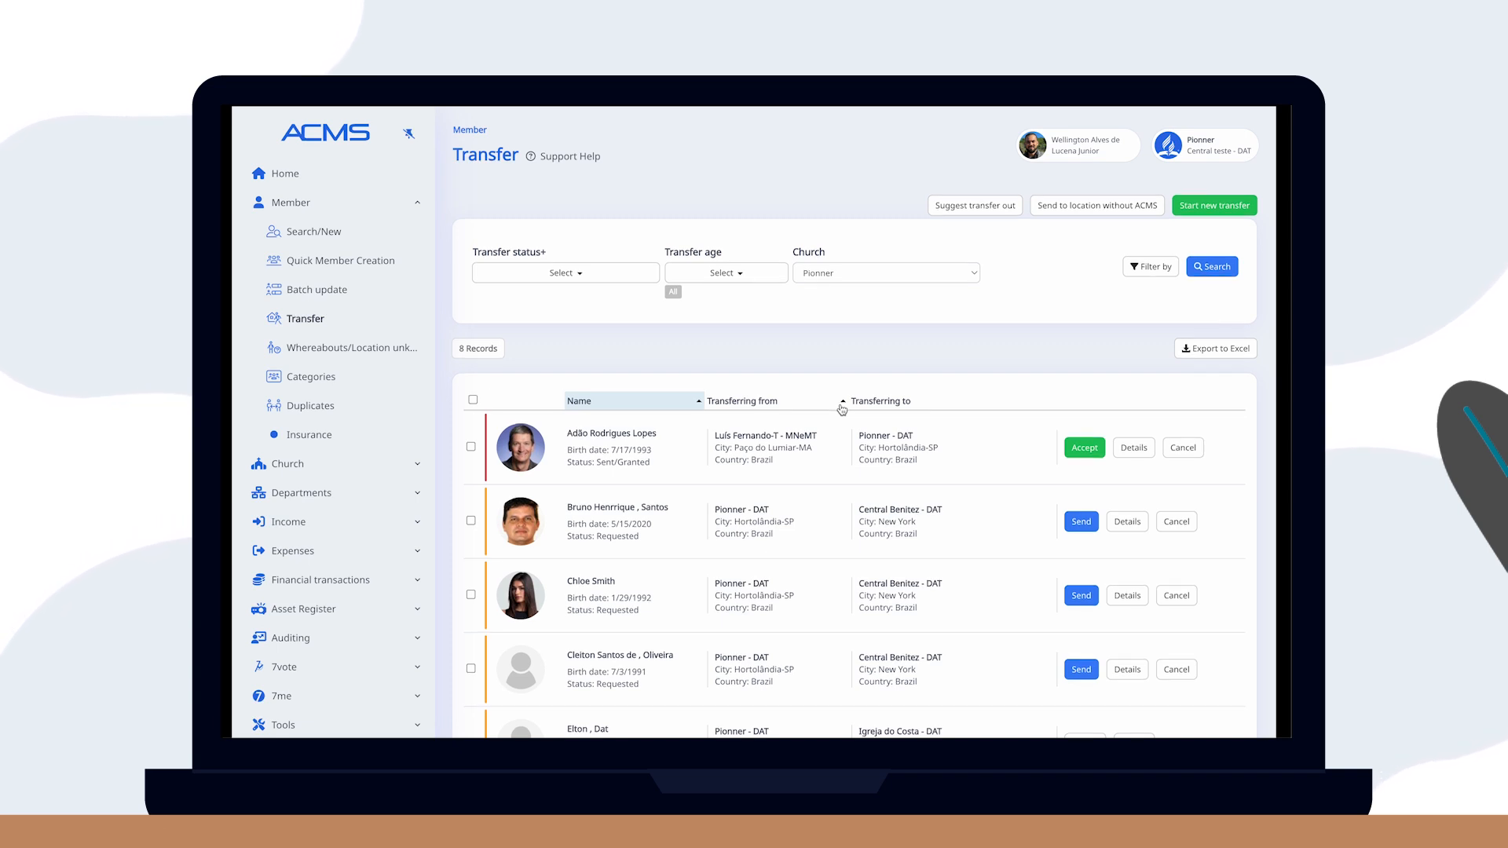
Start a new transfer and search by the member's name and birth date, which finds 0 records.
left_click(1211, 207)
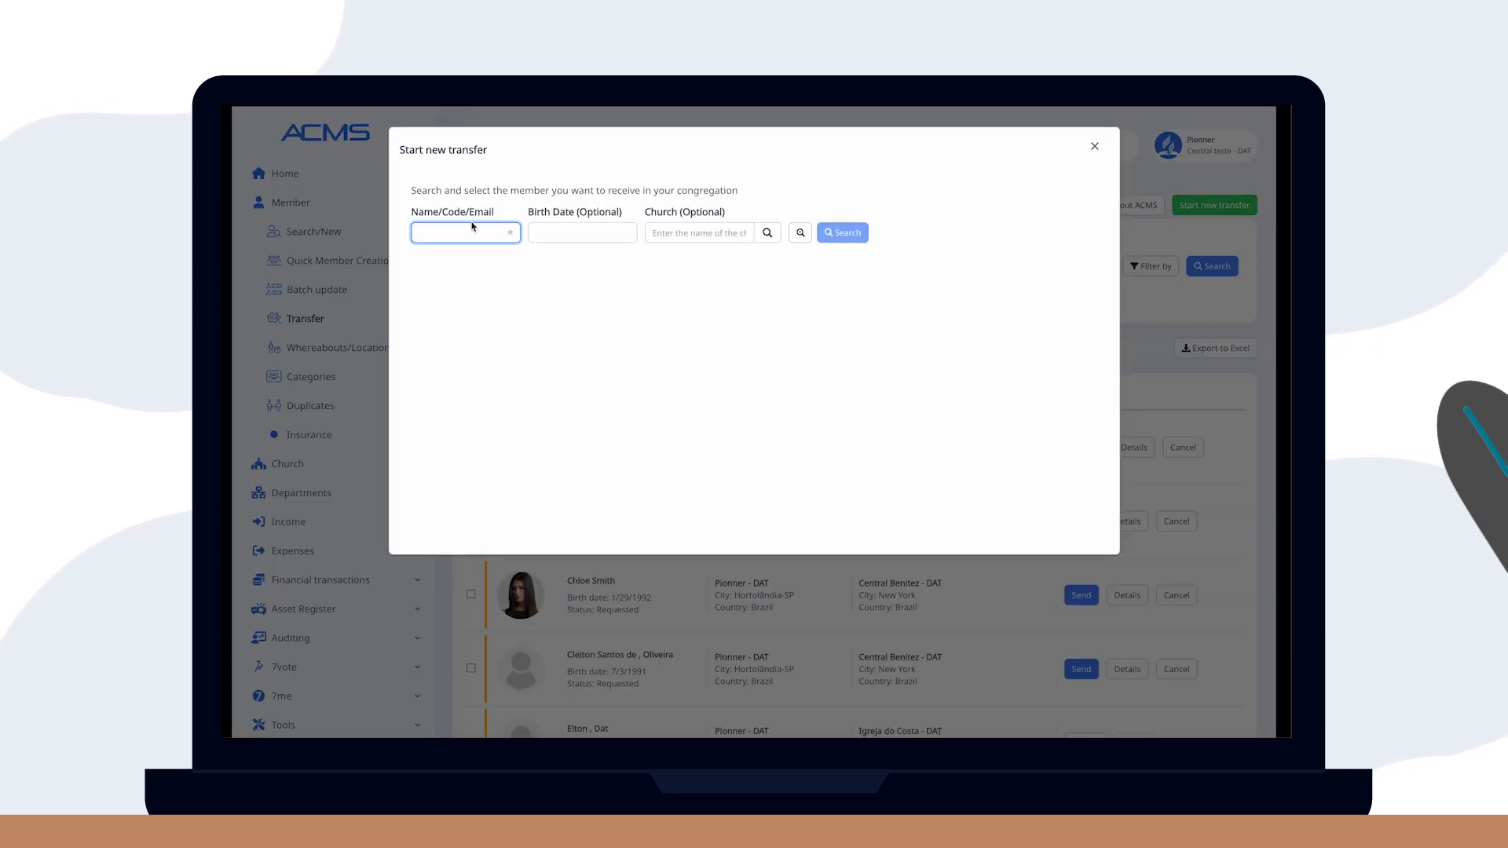
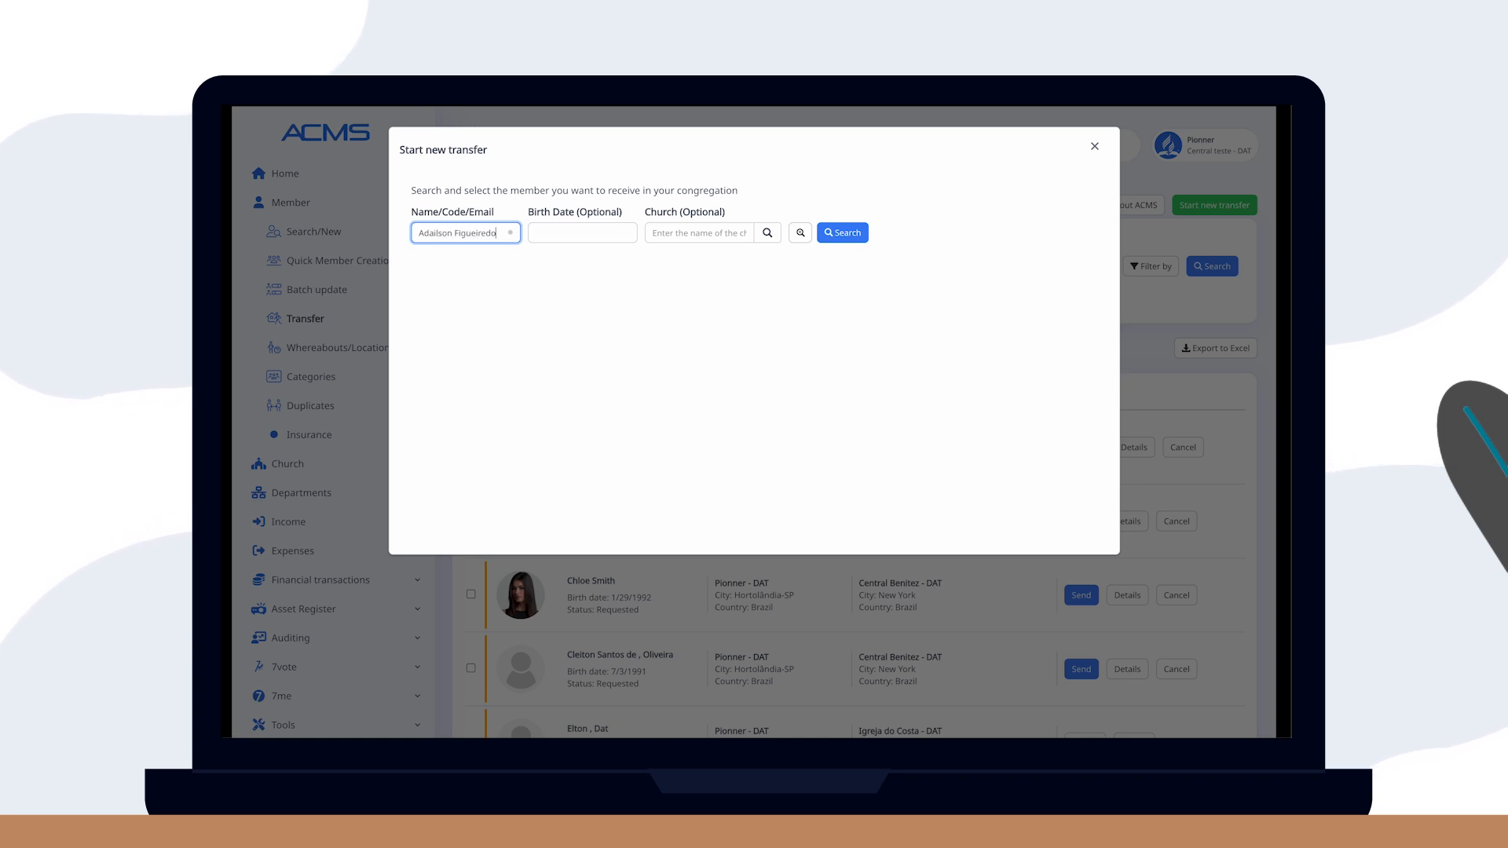
left_click(853, 232)
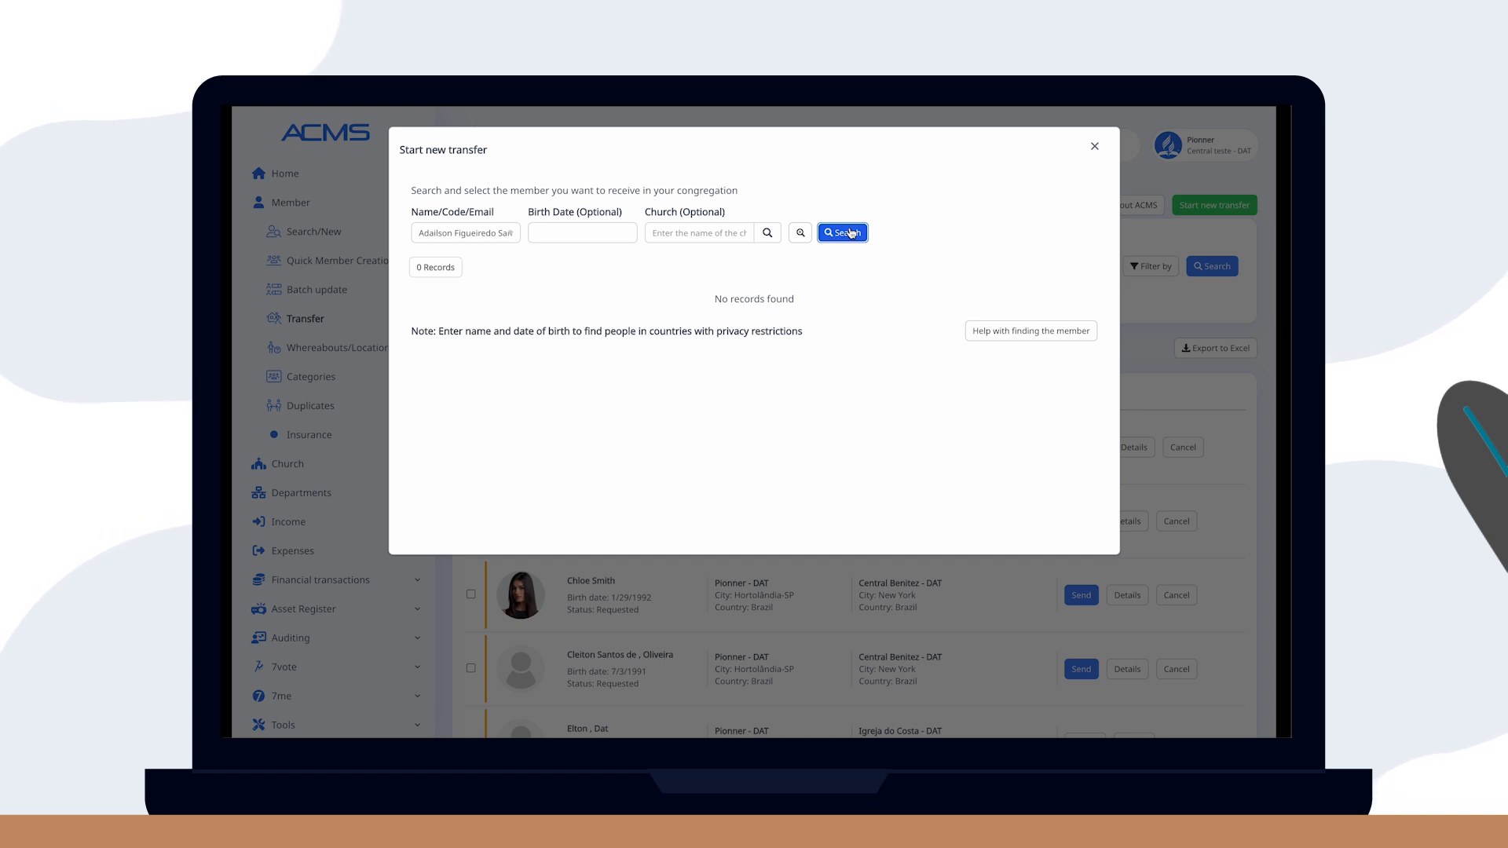
left_click(576, 231)
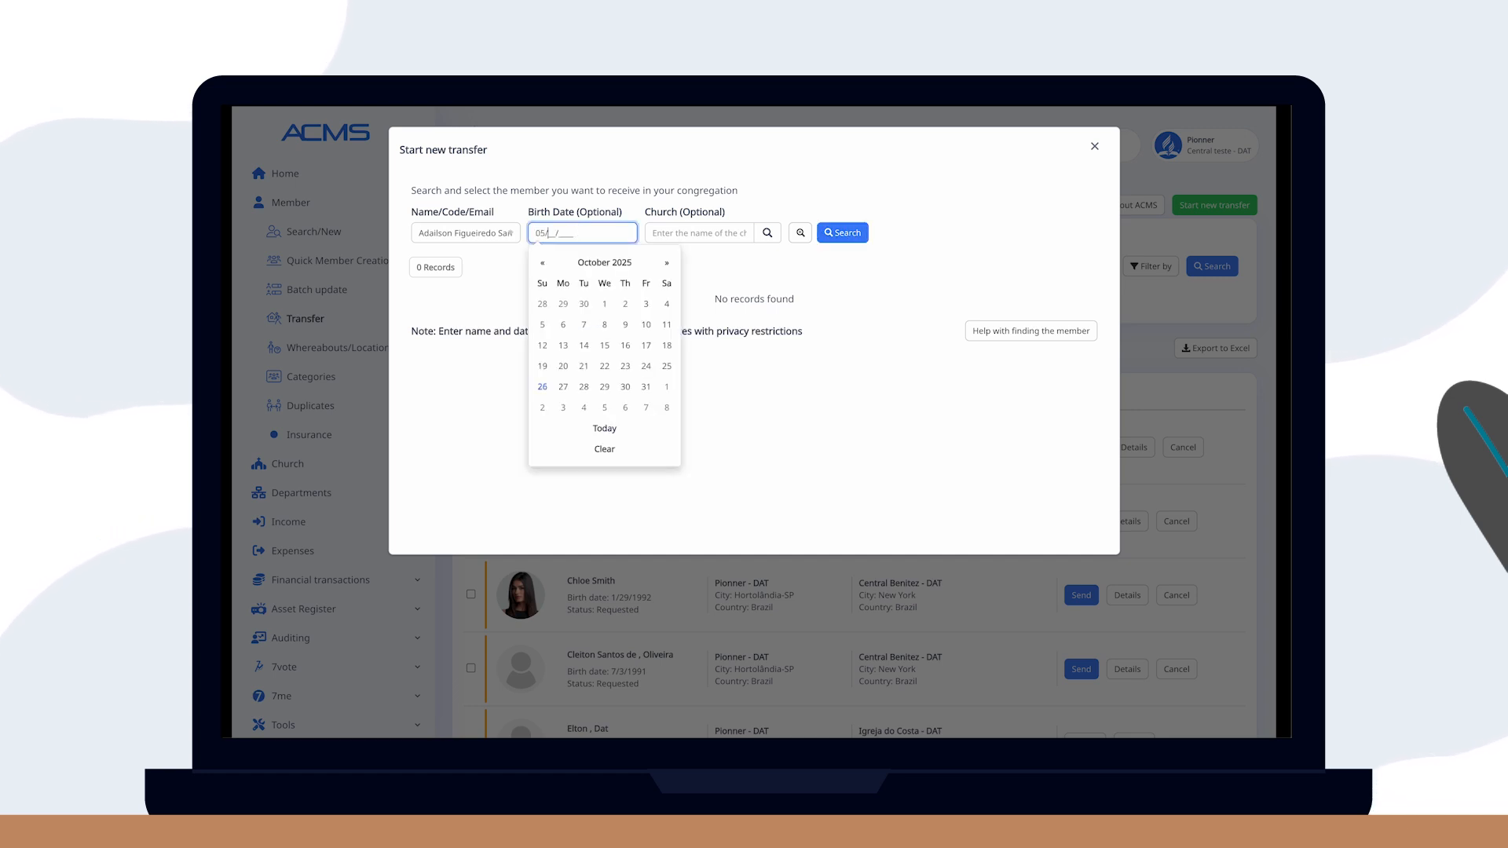
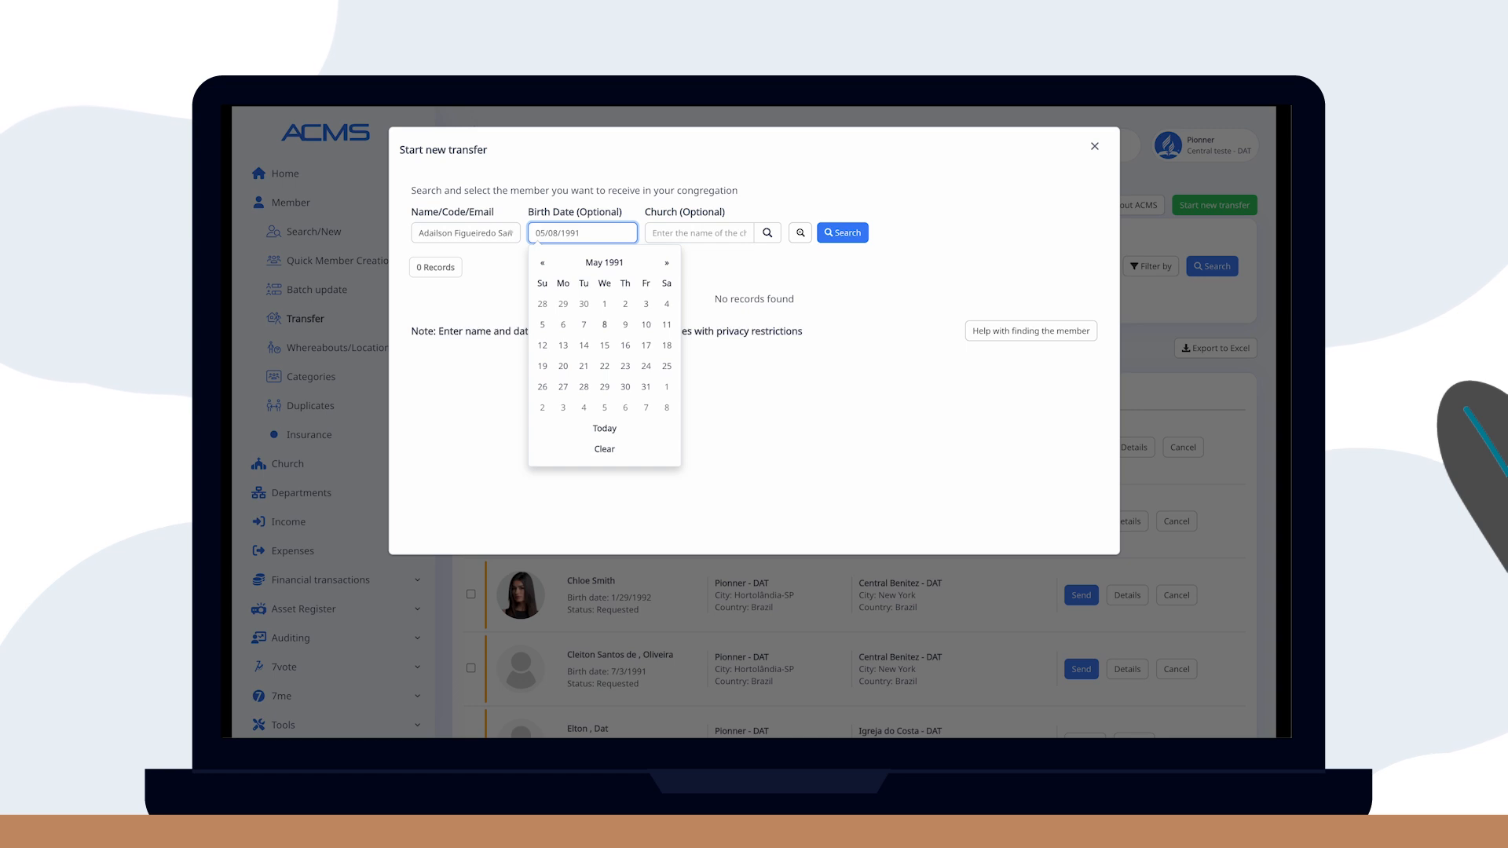
left_click(841, 234)
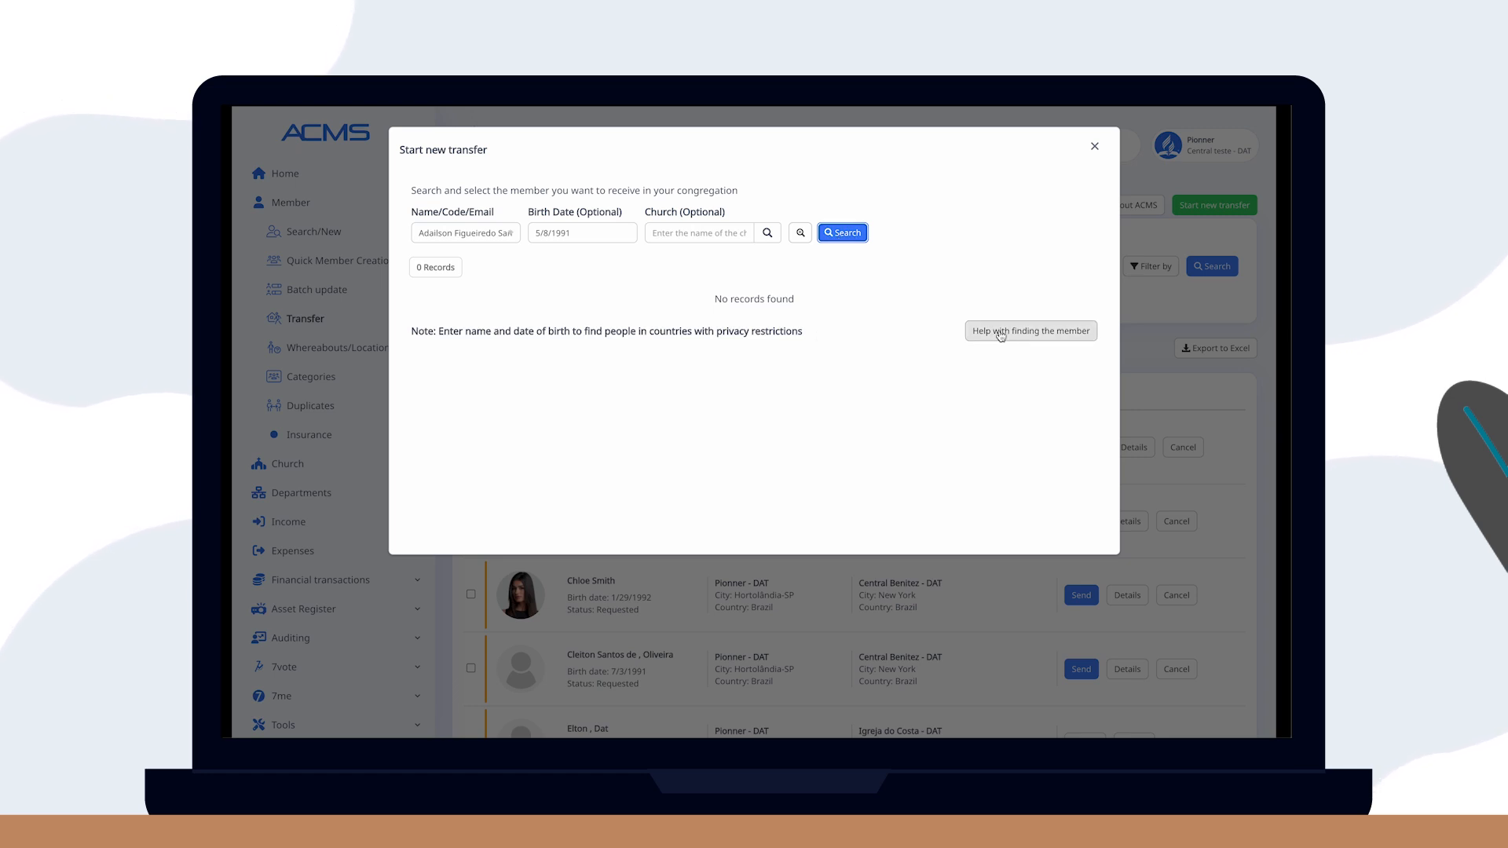
Ask for help finding the member, set the country to United States, and continue.
left_click(1030, 331)
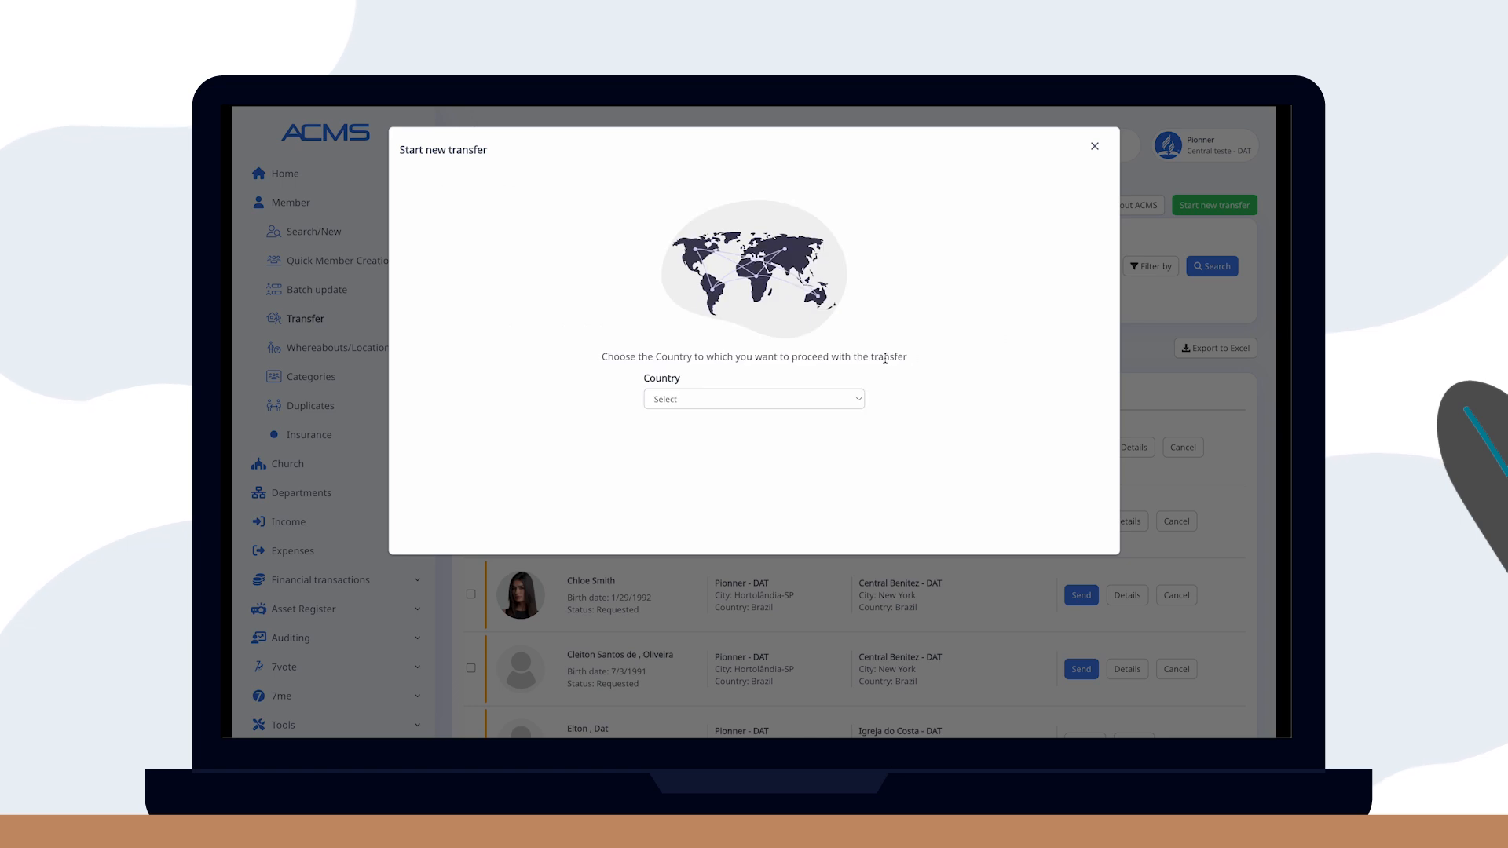
left_click(769, 398)
type("uni")
key("Down")
key("Down")
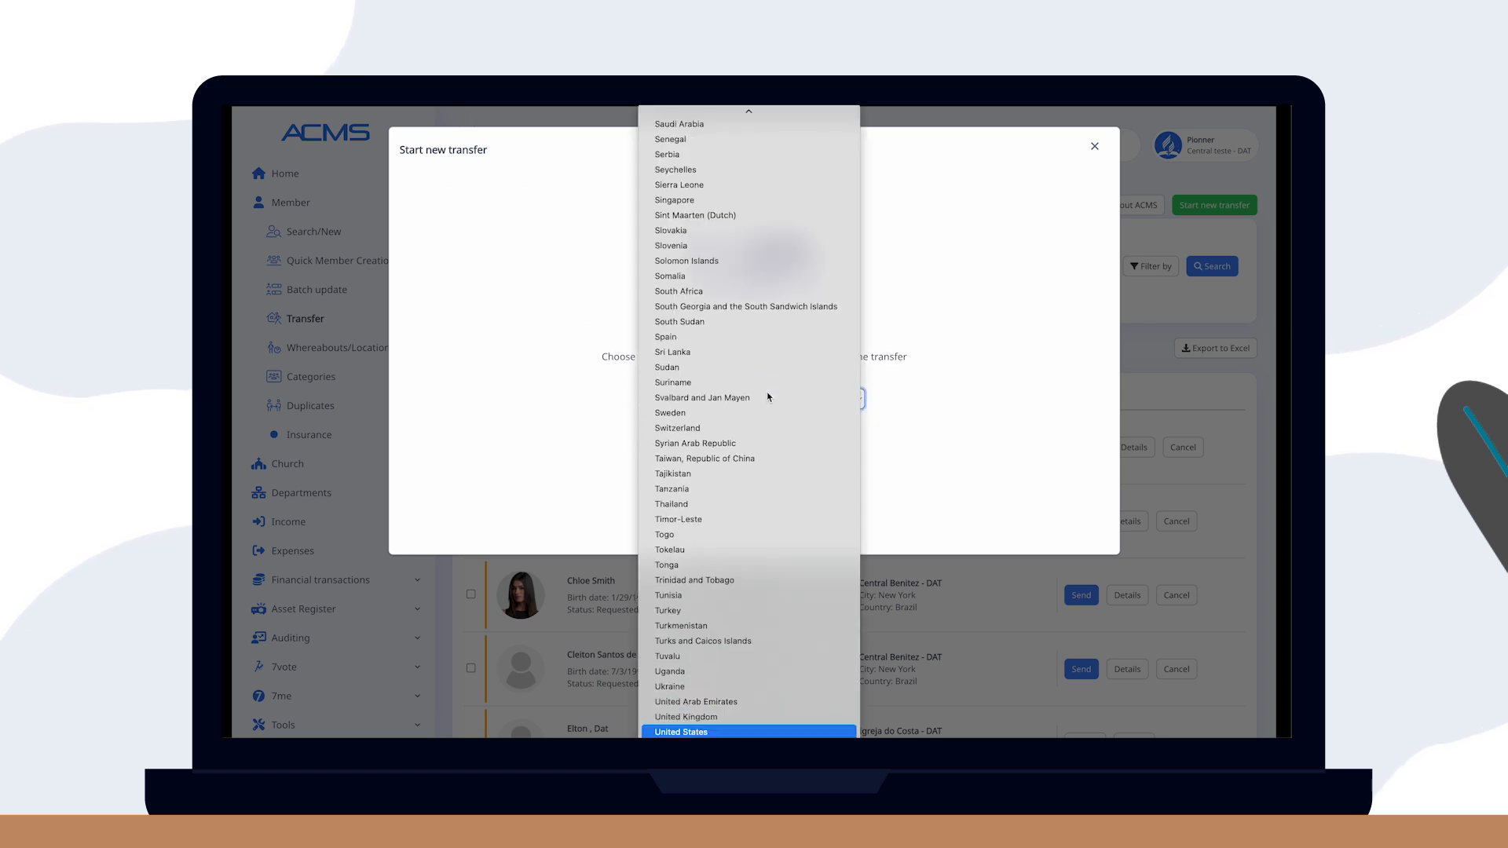
key("Return")
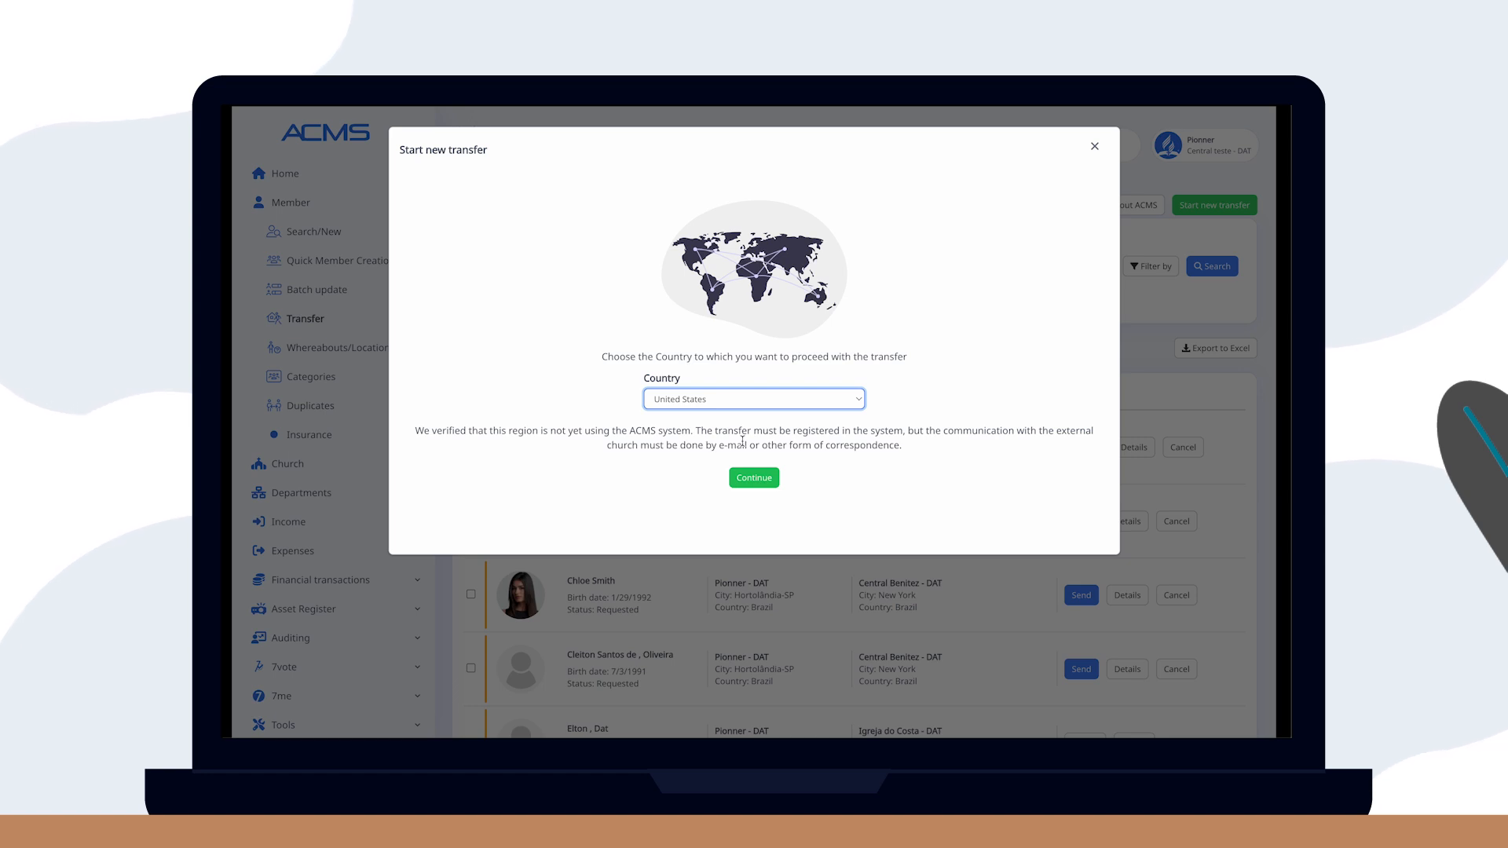
left_click(755, 478)
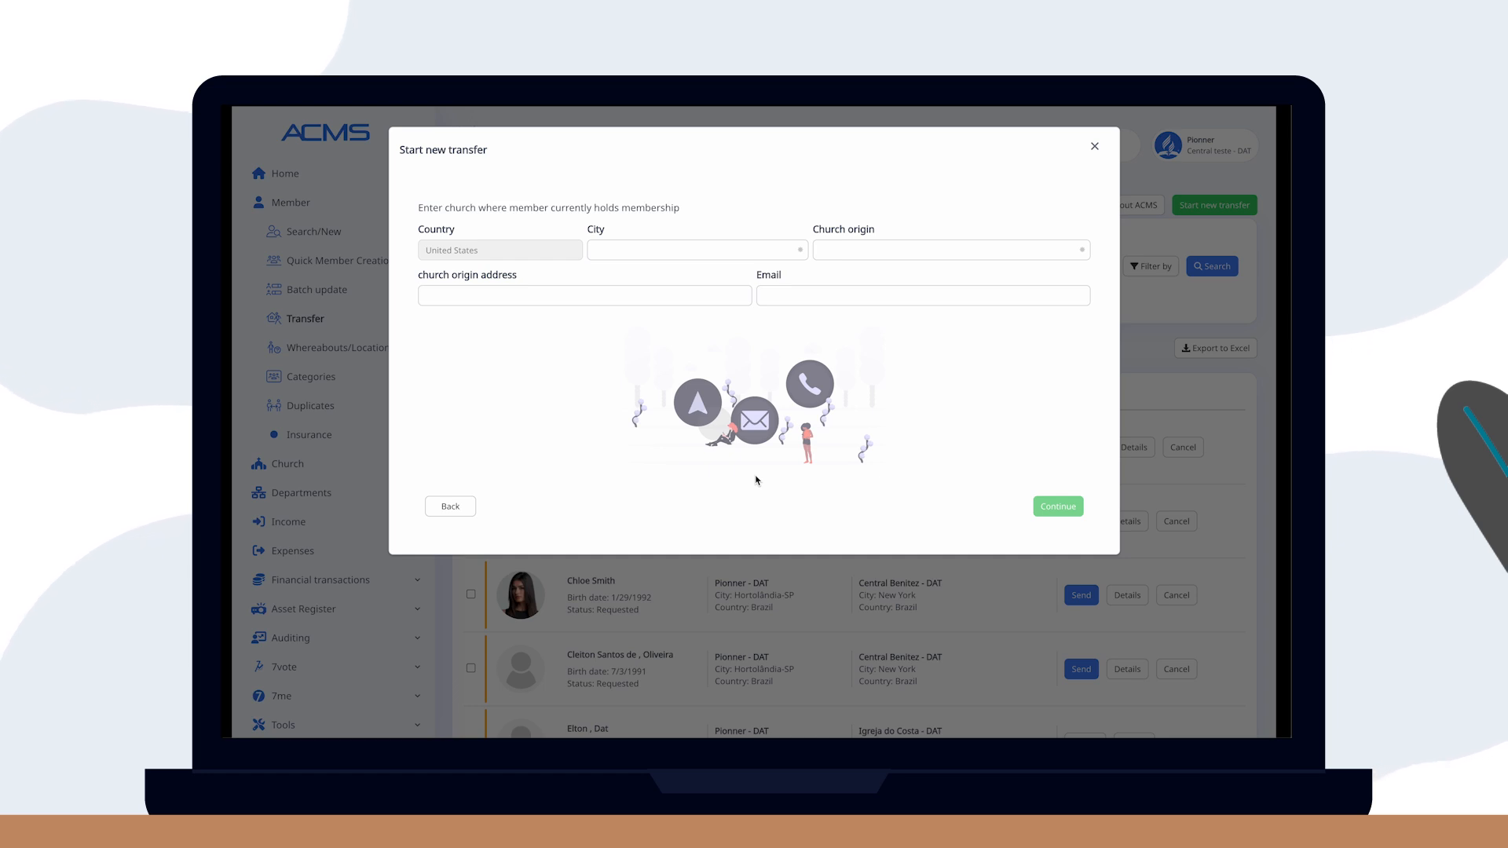
Set city Dallas, church of origin IASD Brasilian Dallas, and the church's e-mail, then confirm.
left_click(673, 252)
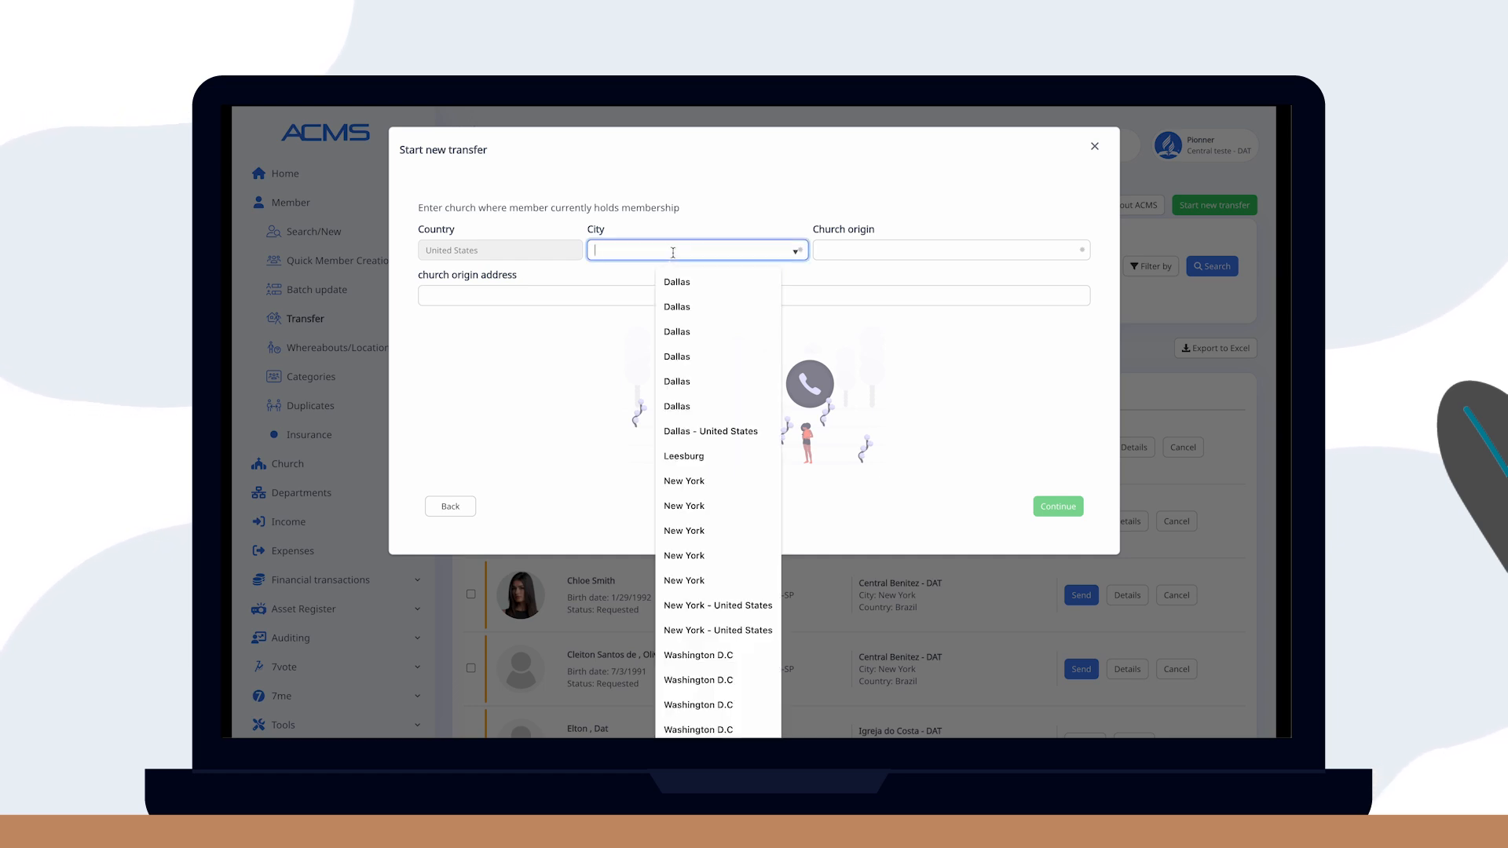
left_click(674, 283)
left_click(849, 254)
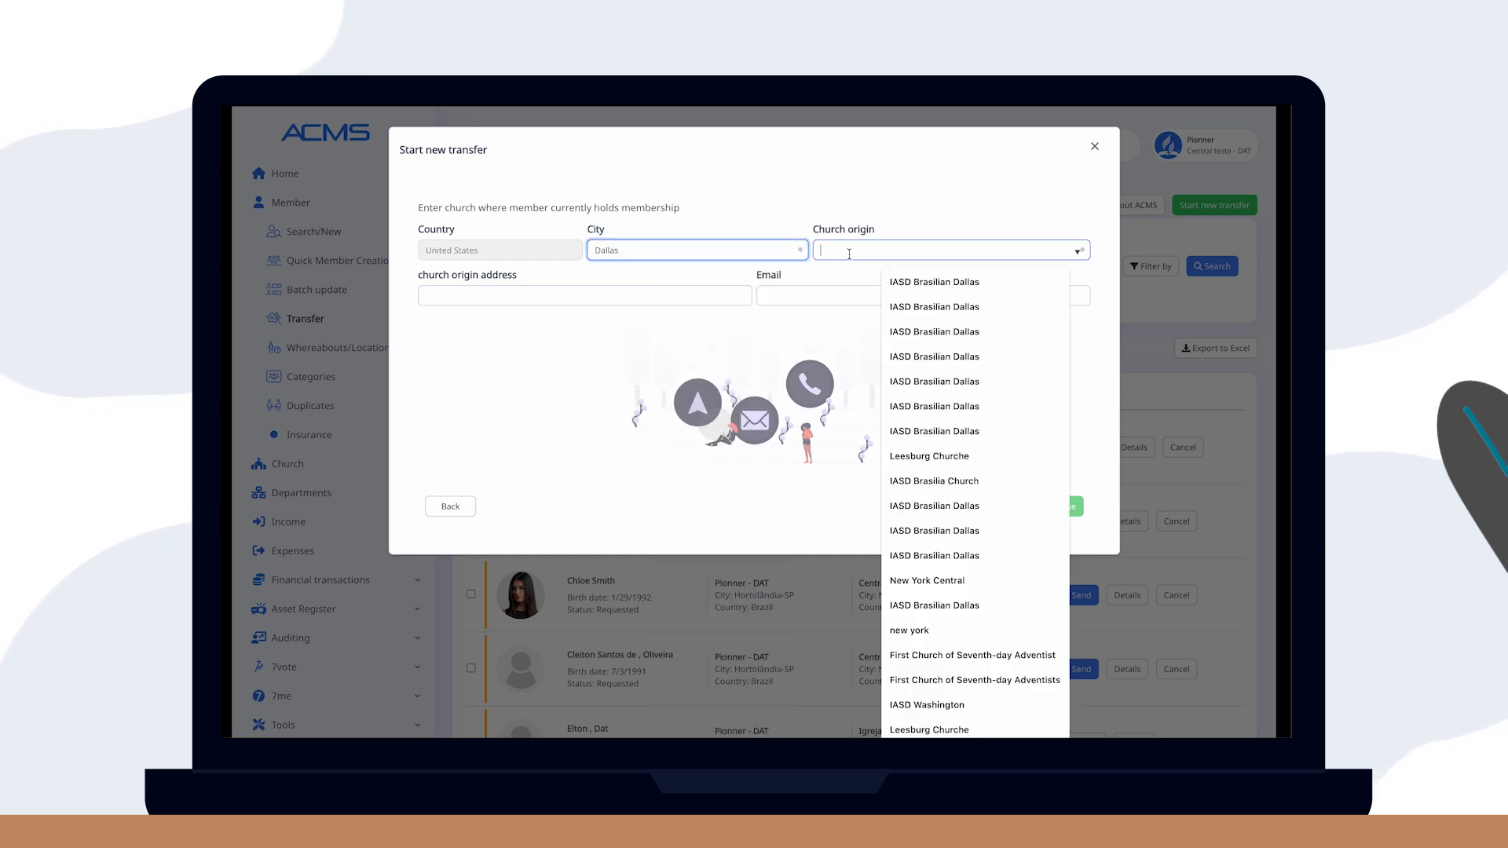
left_click(912, 282)
left_click(912, 296)
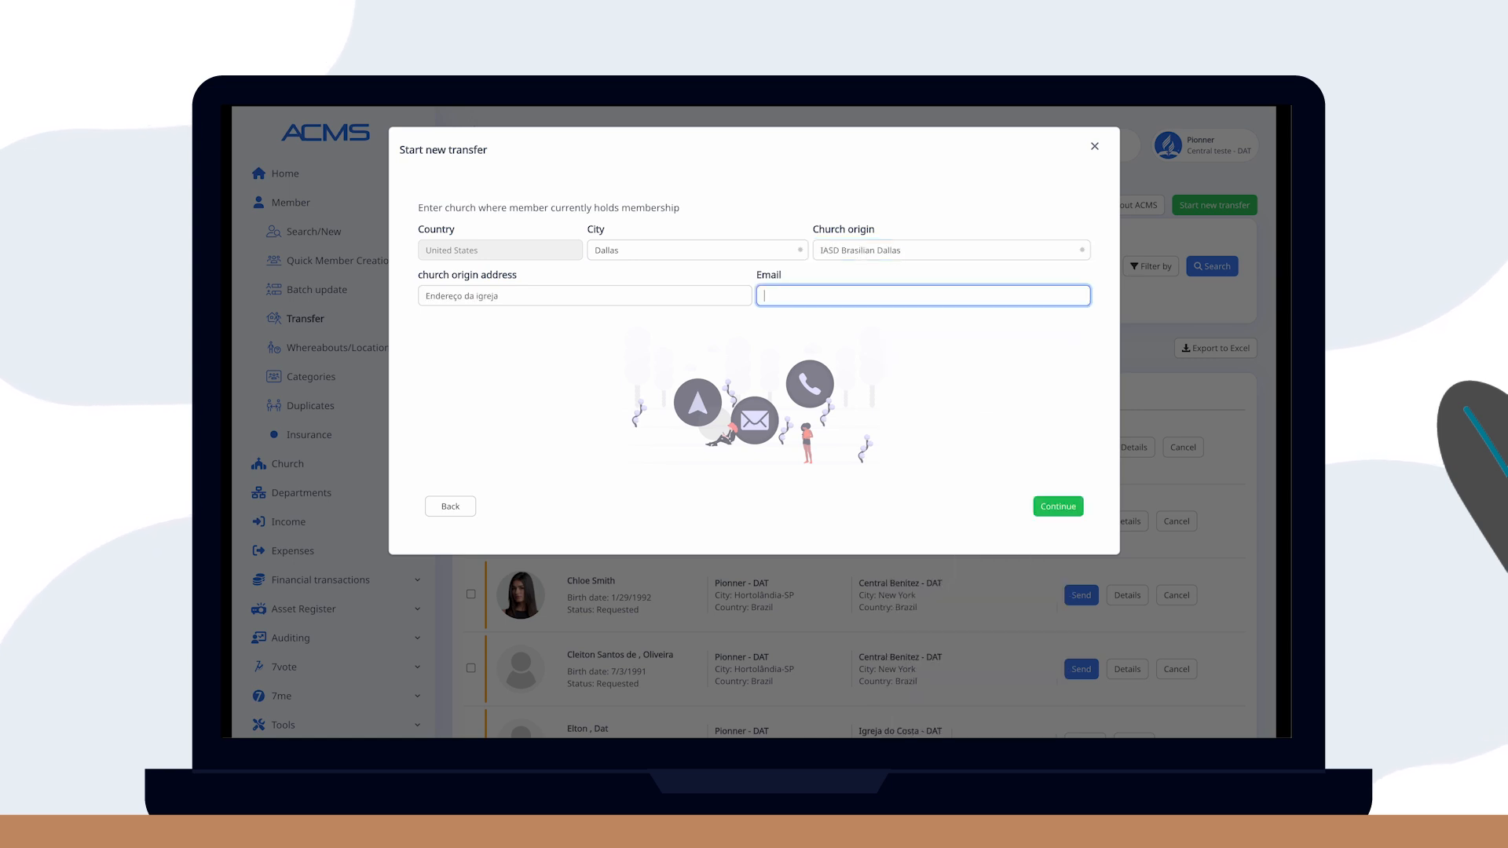
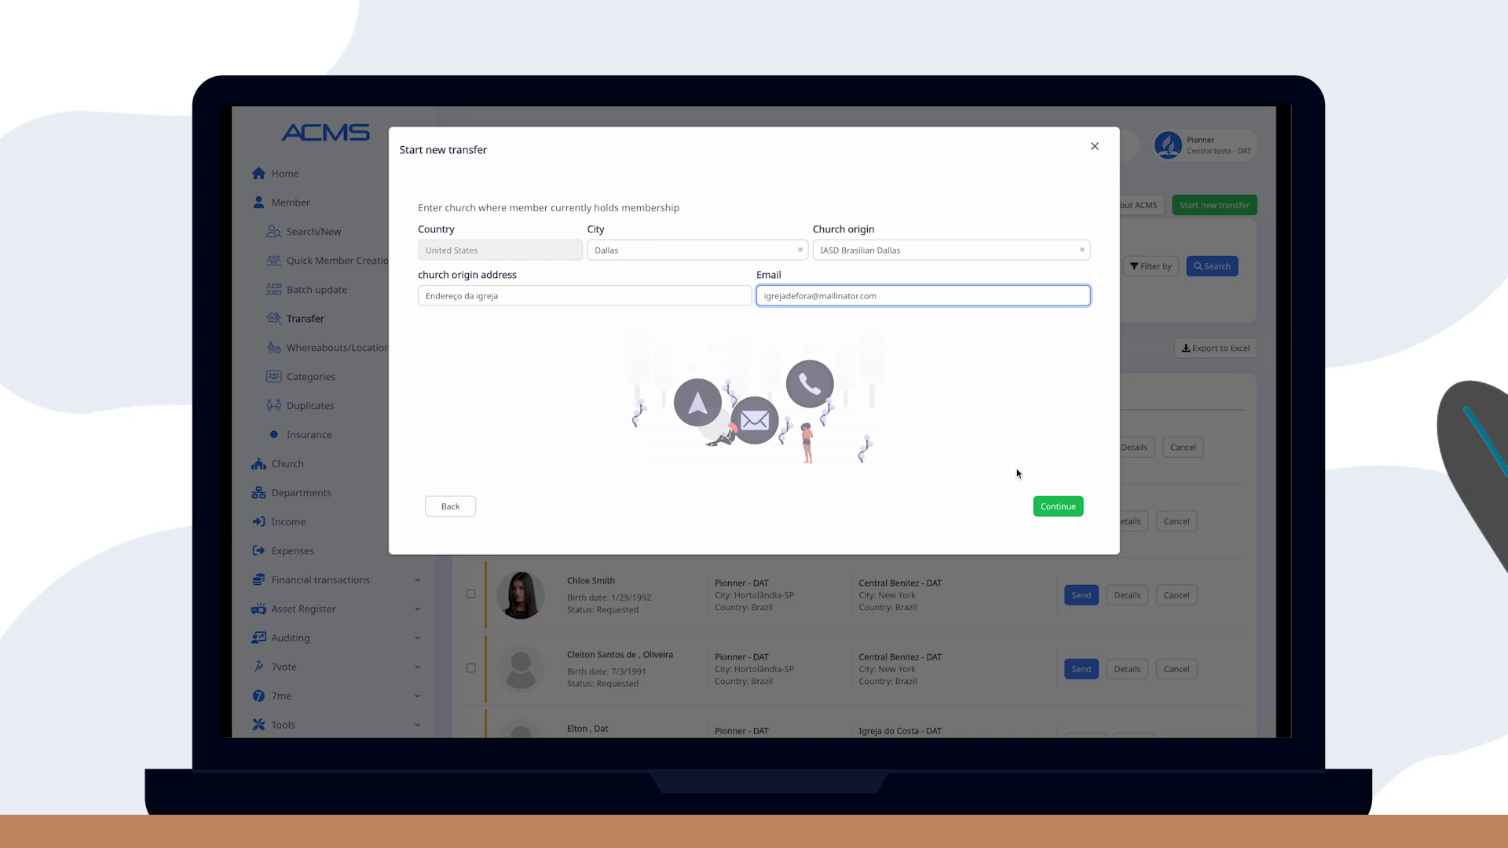
left_click(1057, 504)
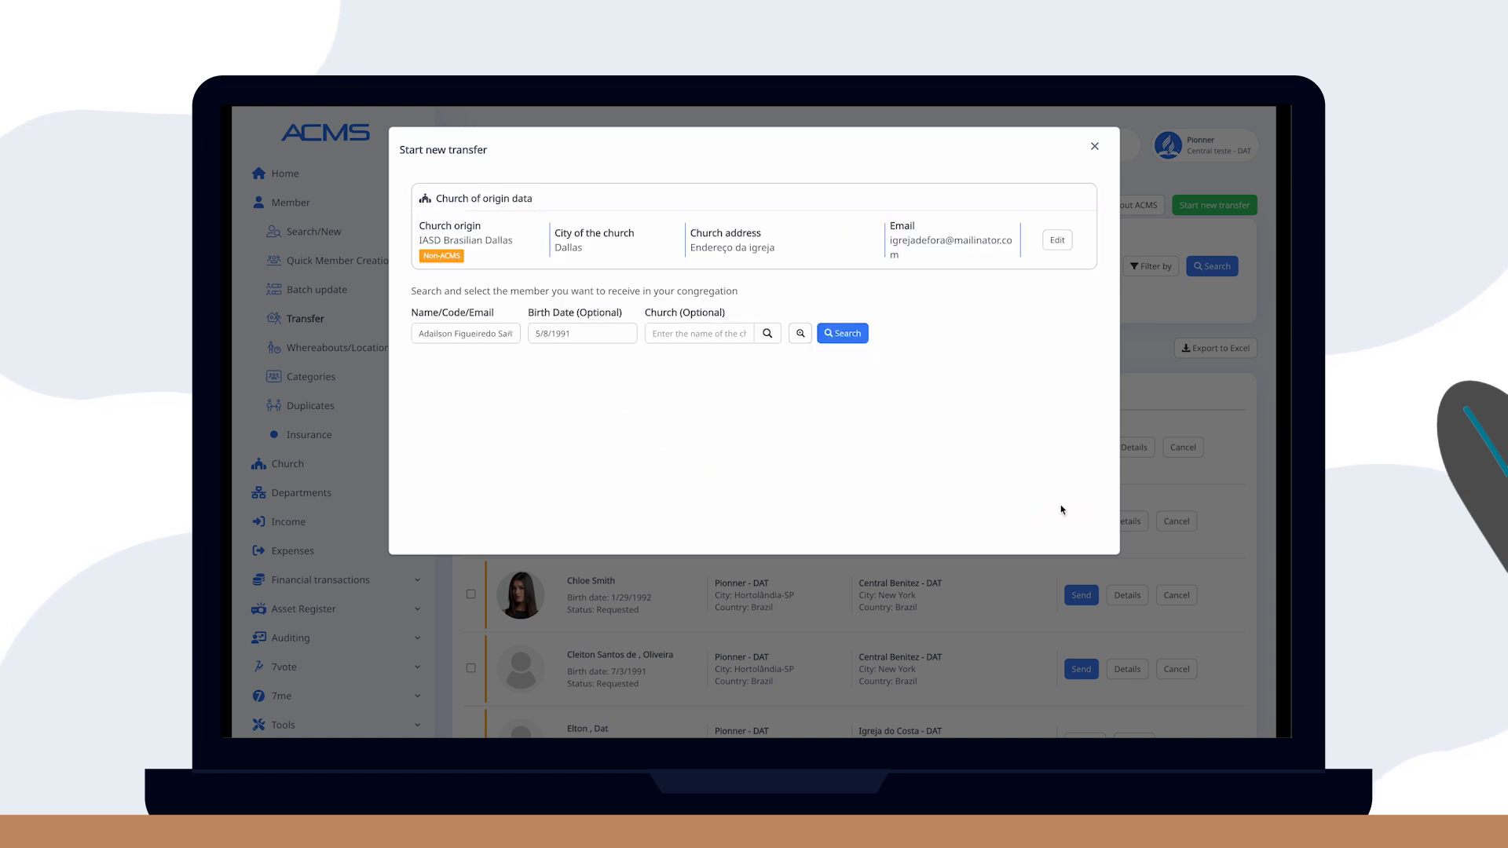
Create a new record for the unfound member with gender Male and include them in the transfer.
left_click(852, 333)
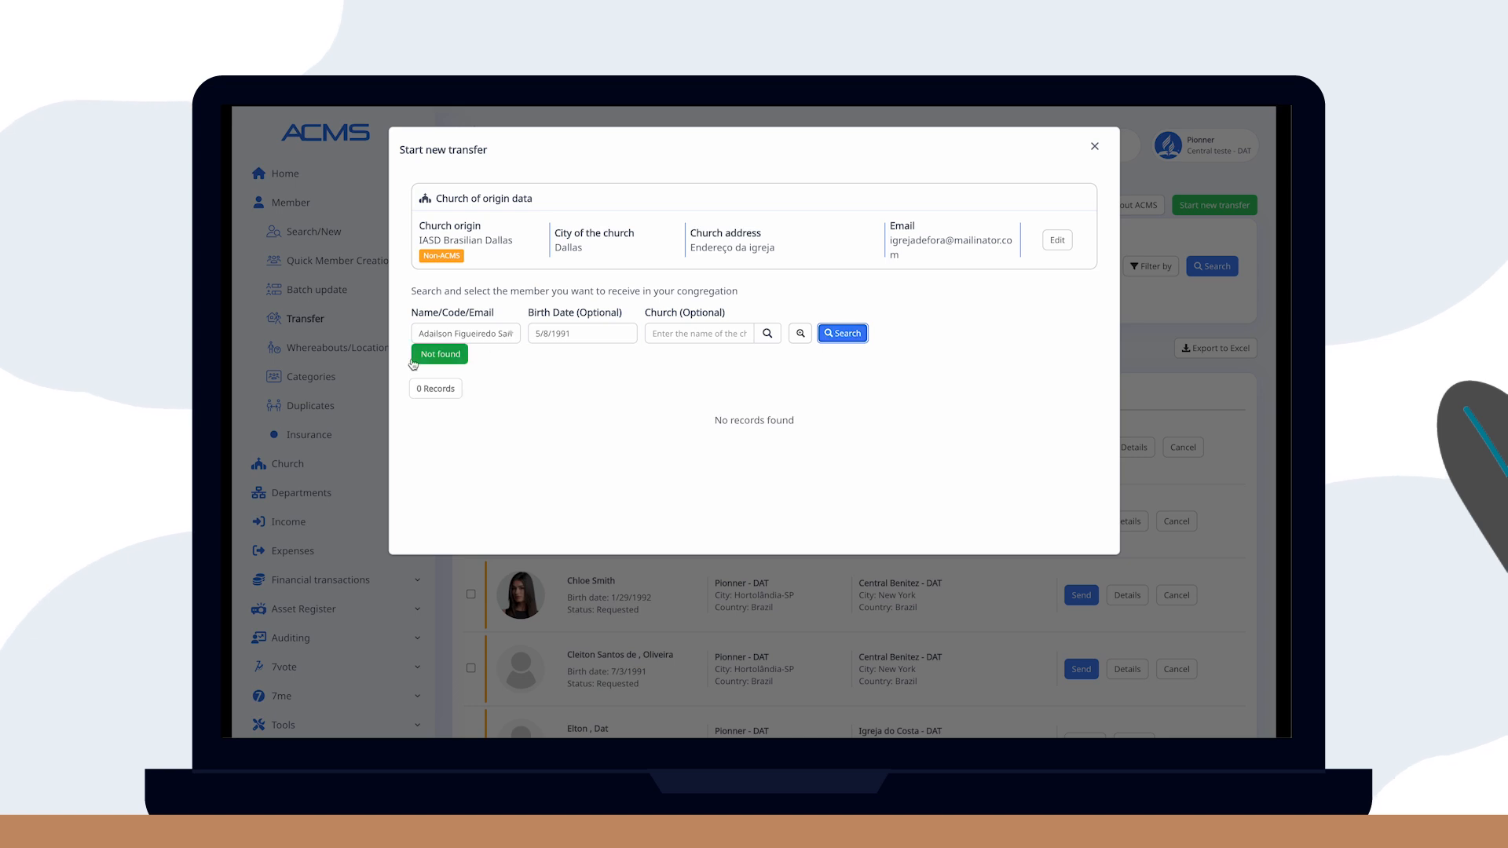
left_click(439, 354)
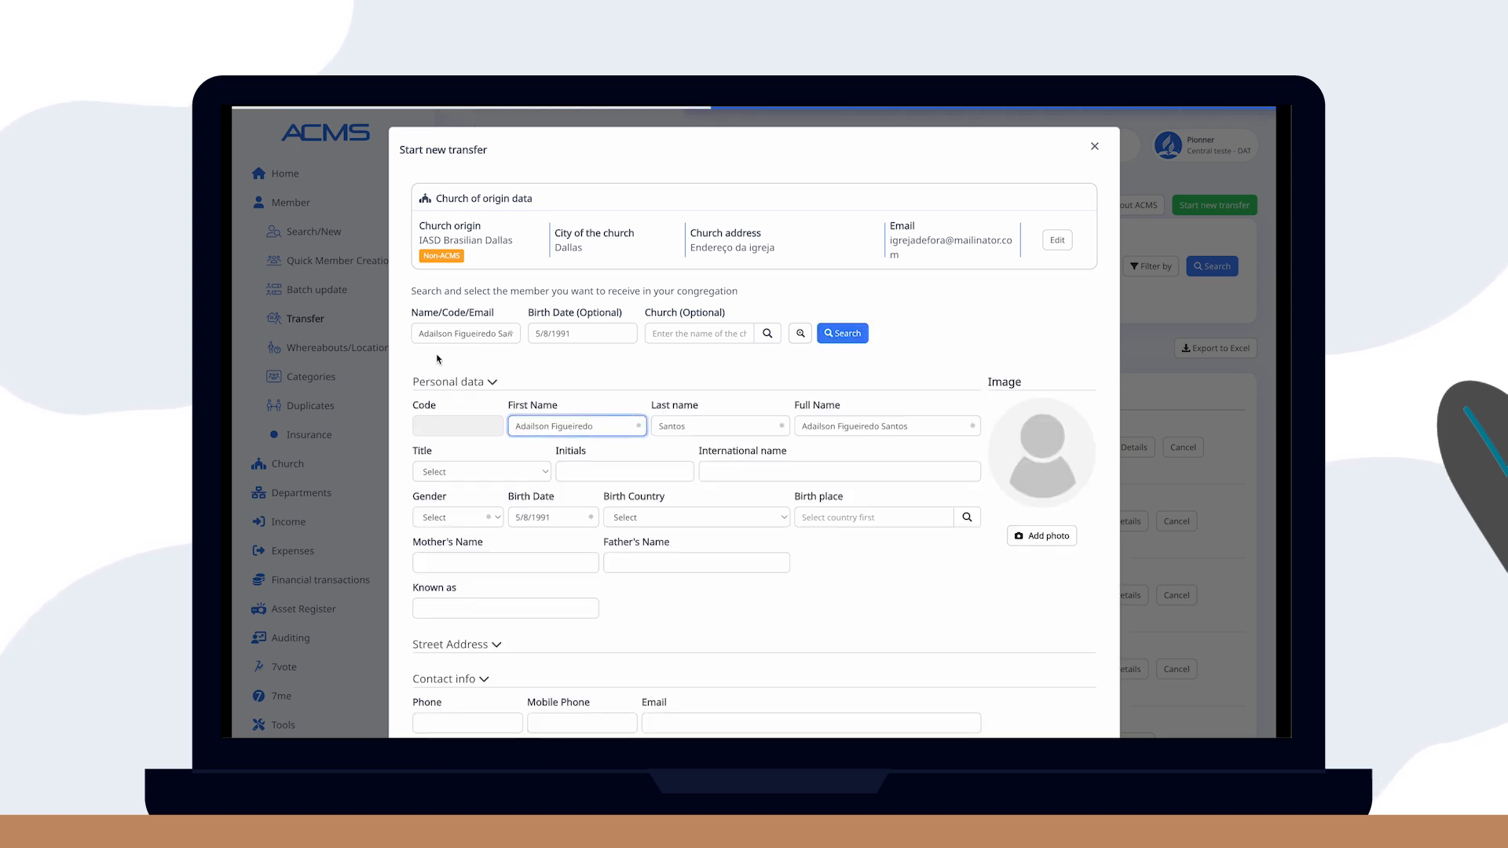
scroll(470, 367, "down", 2)
left_click(471, 391)
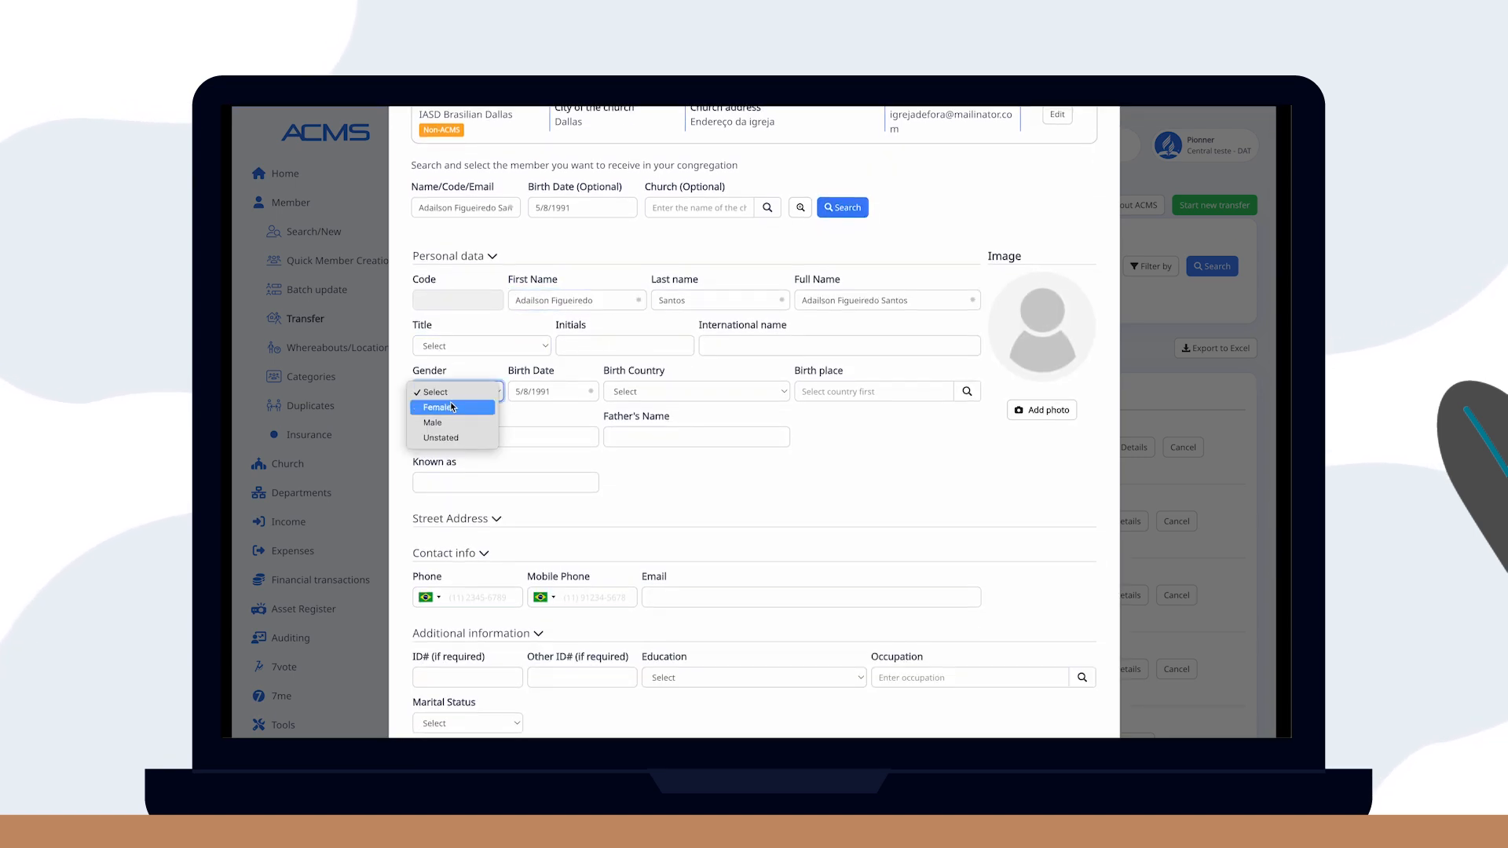
left_click(490, 407)
scroll(652, 391, "down", 5)
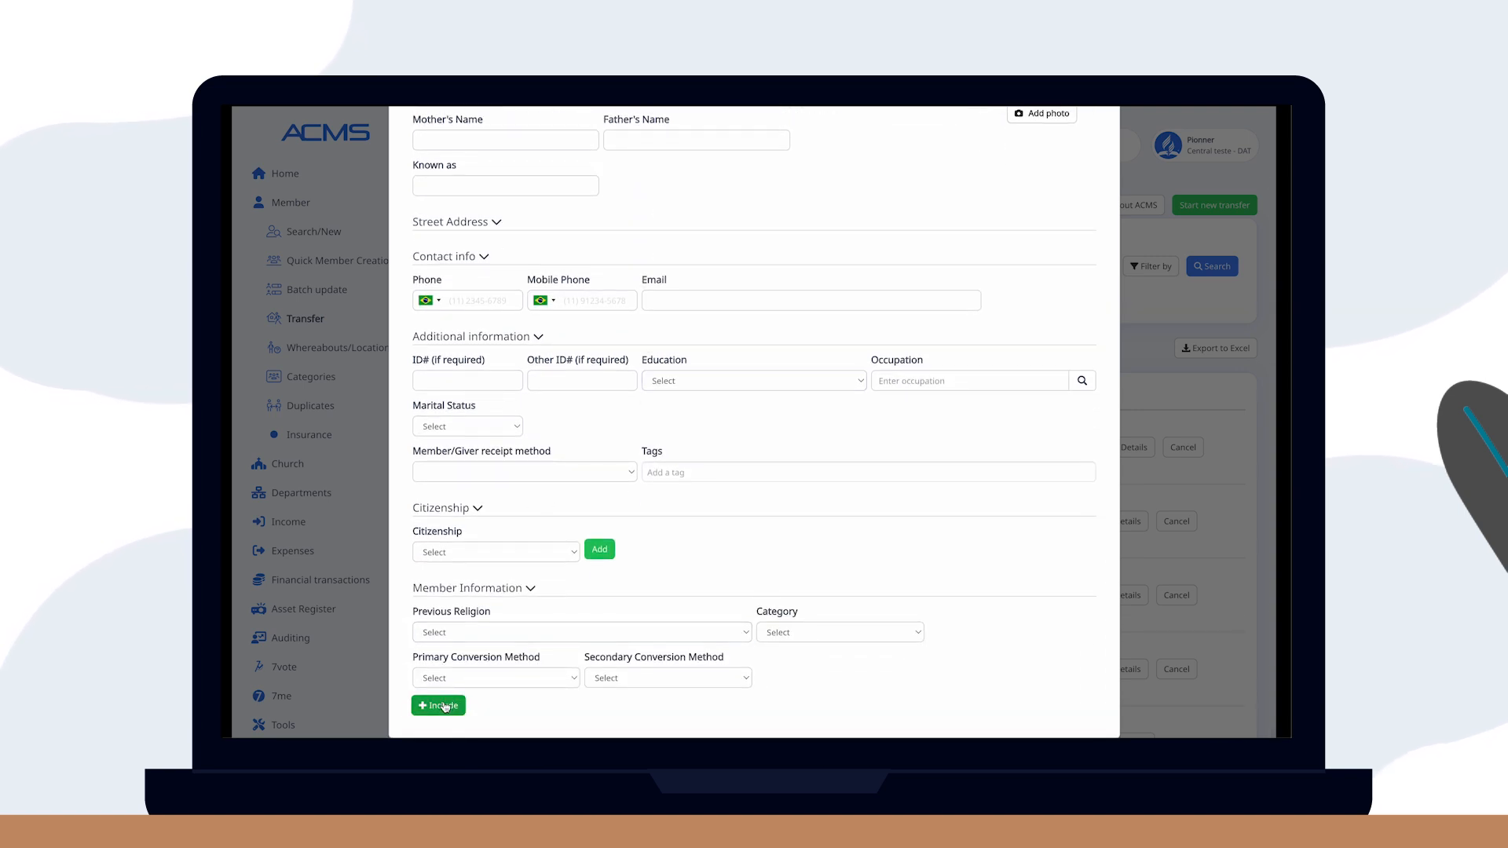
left_click(443, 706)
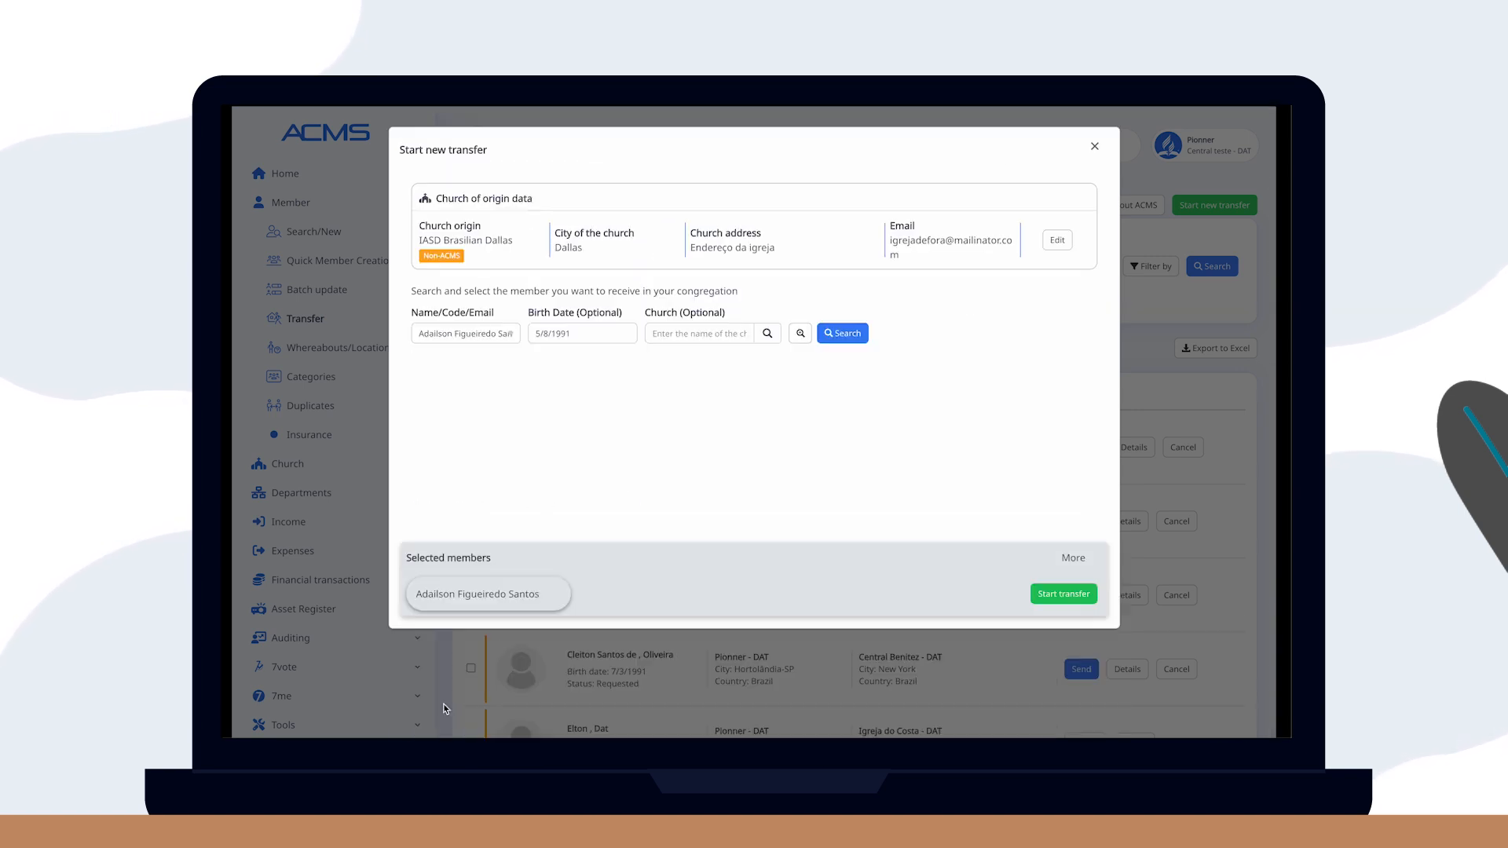
Start the transfer for the selected member and open Communicate with Churches without ACMS.
left_click(1064, 595)
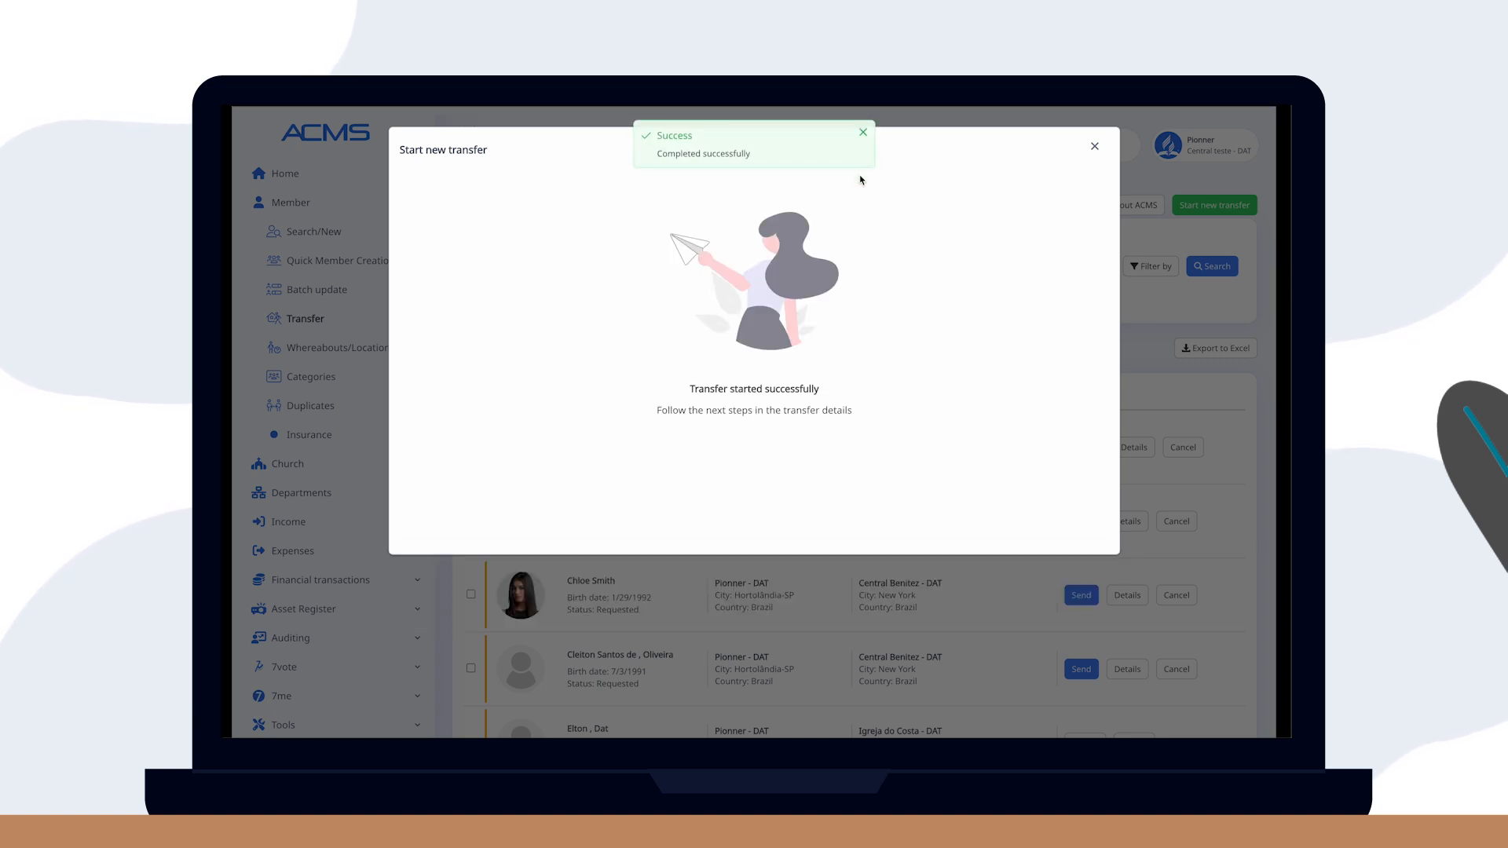
left_click(863, 134)
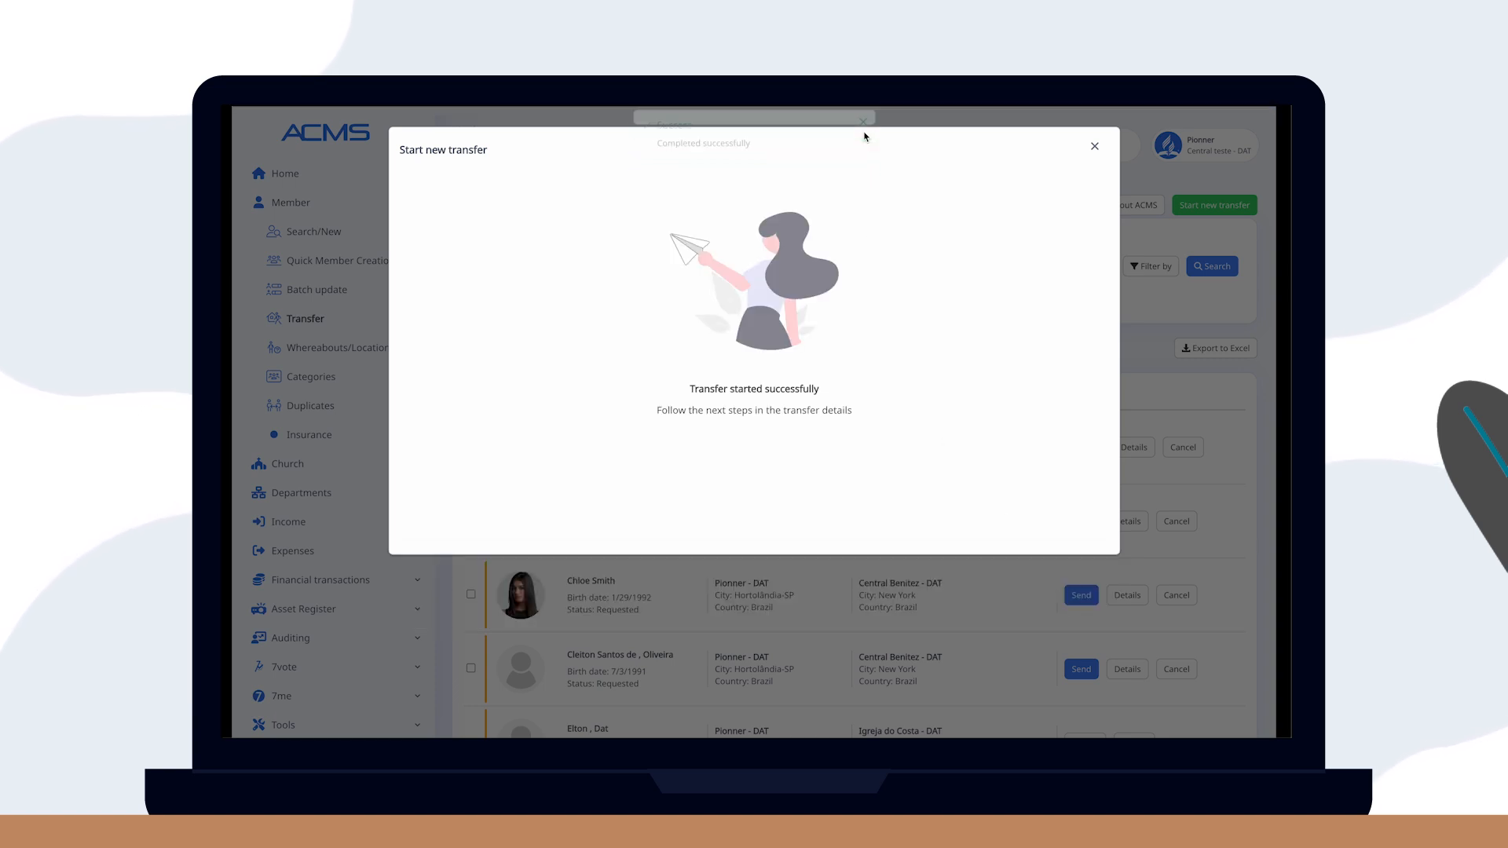
left_click(1094, 146)
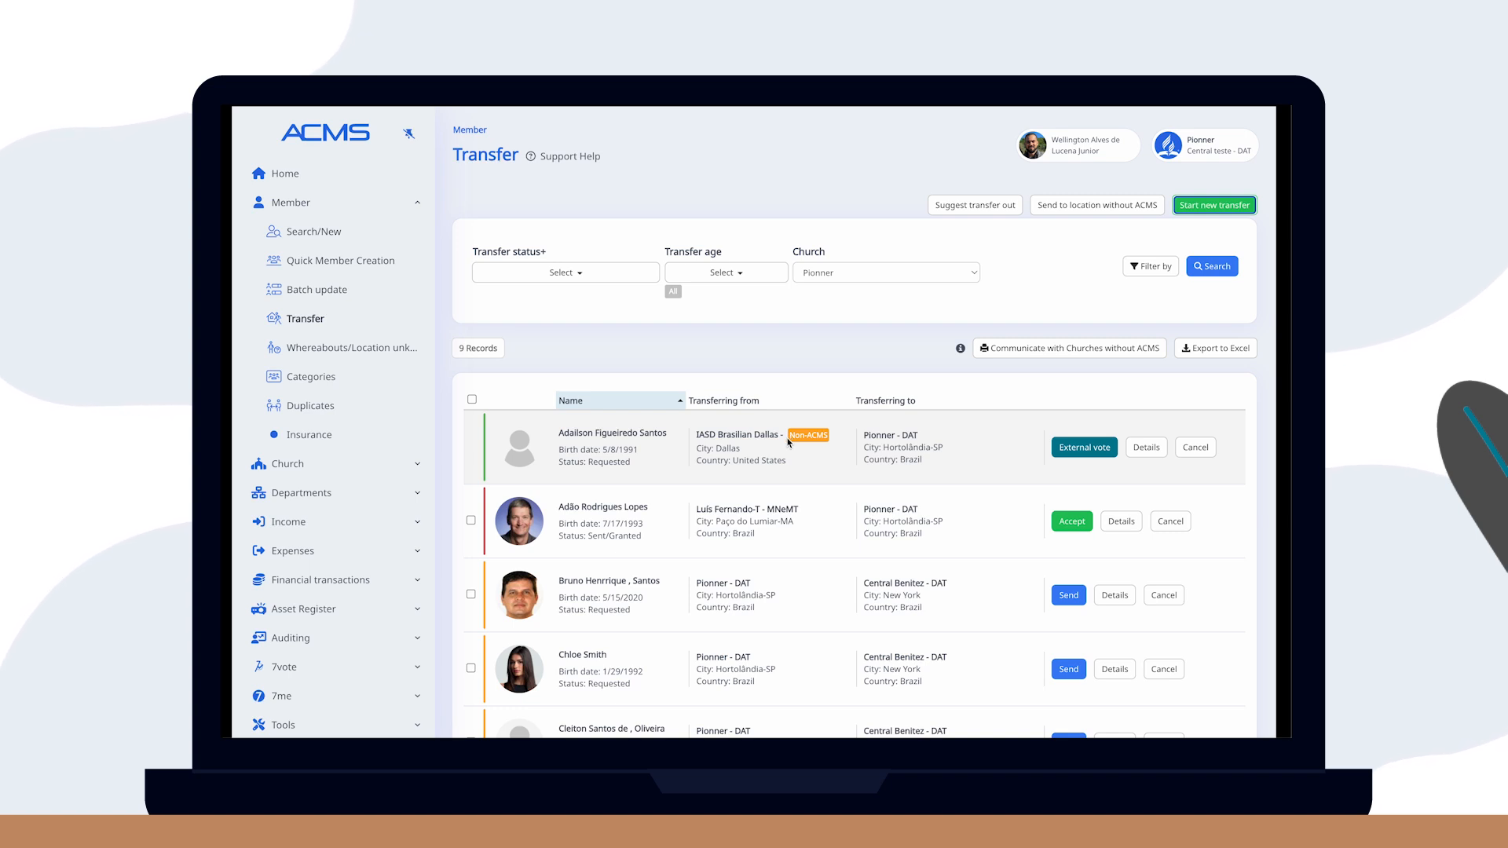
left_click(1067, 351)
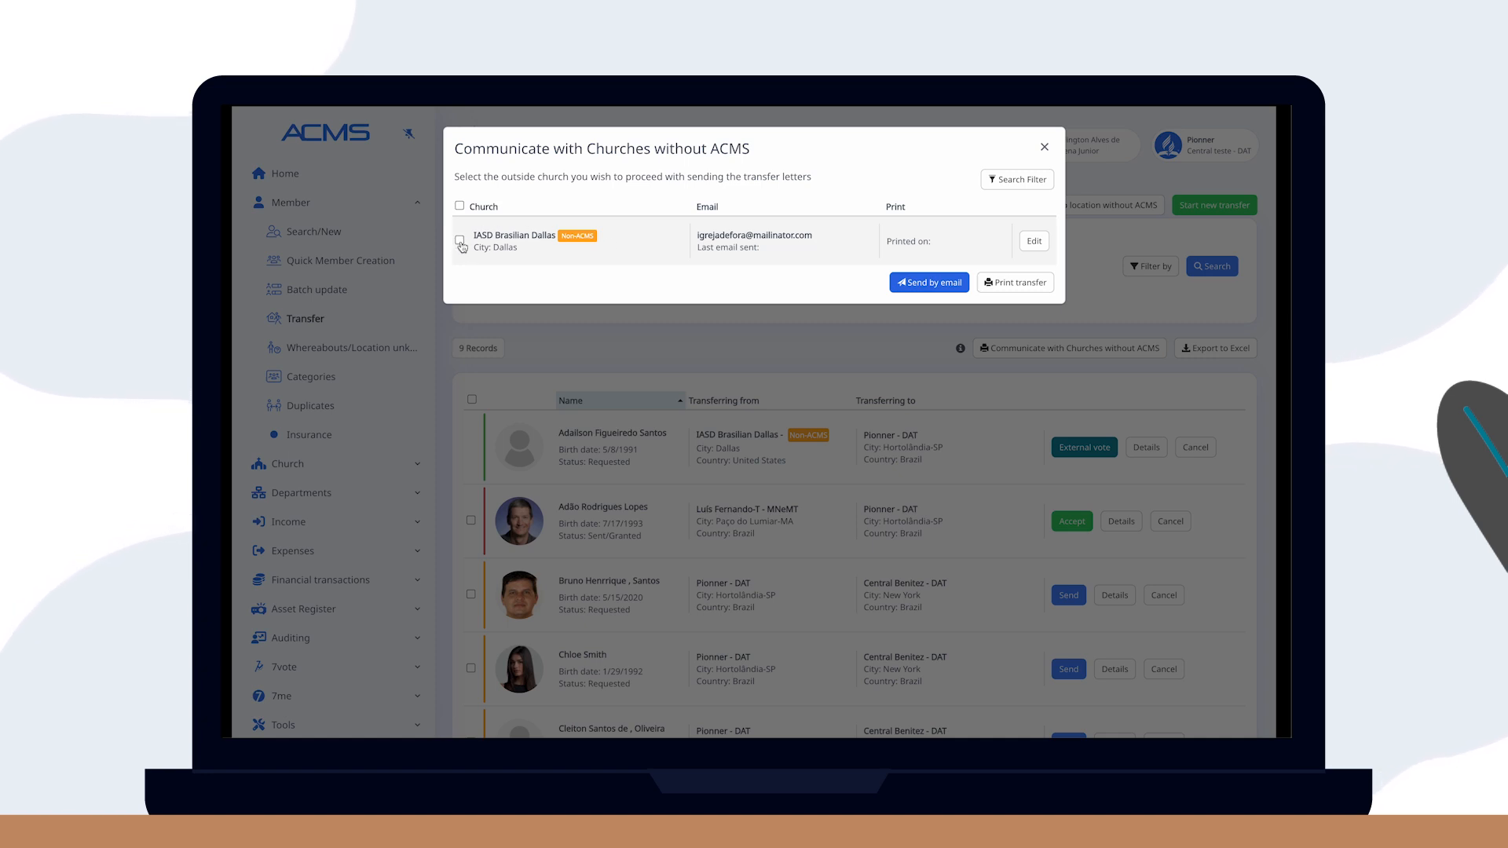
Generate the printable transfer letter in English (GB) for IASD Brasilian Dallas.
left_click(1004, 283)
left_click(709, 156)
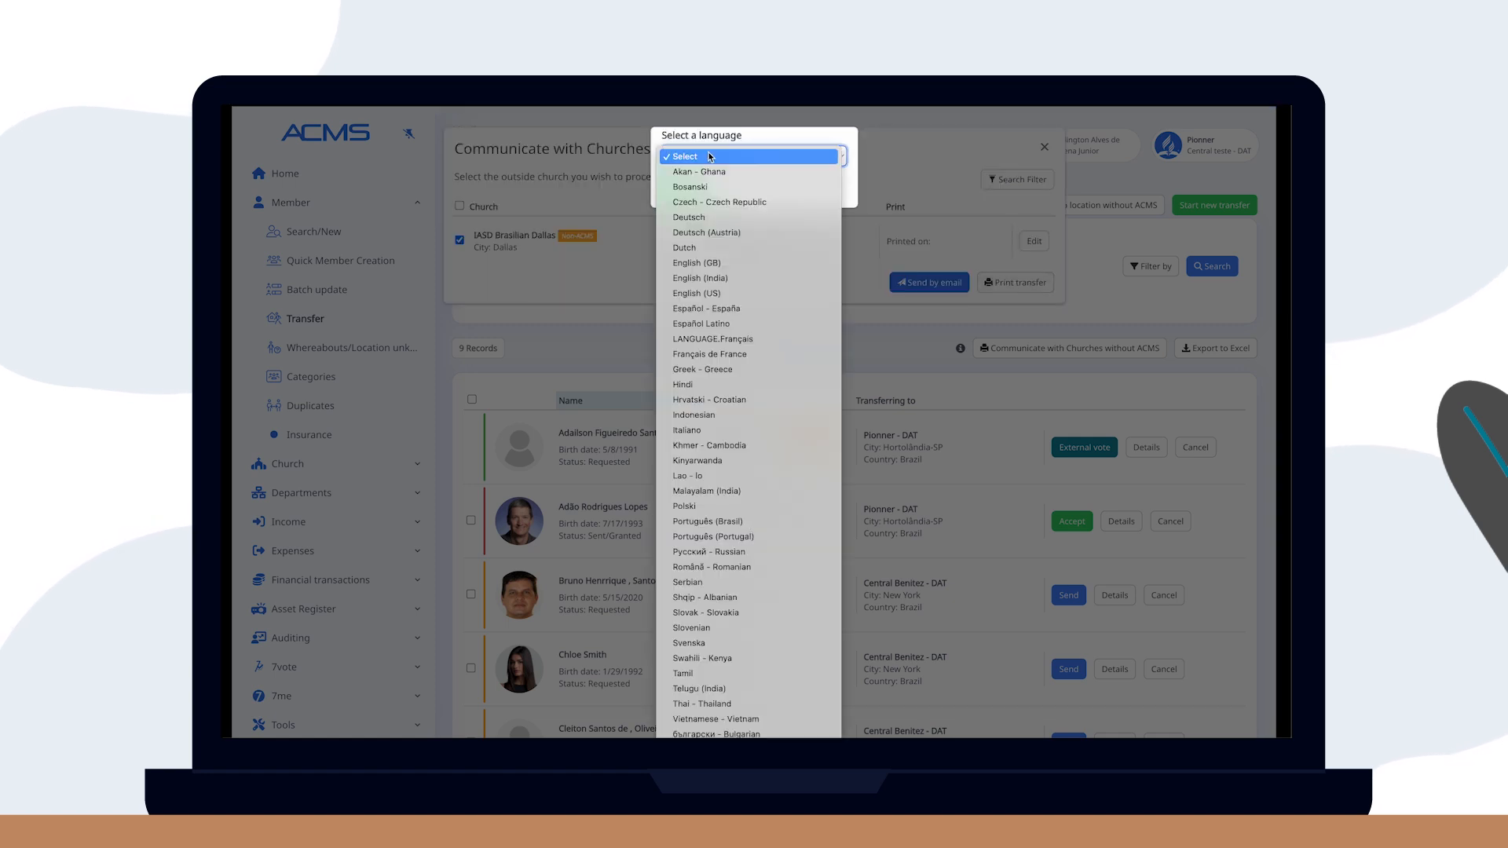
key("e")
key("Return")
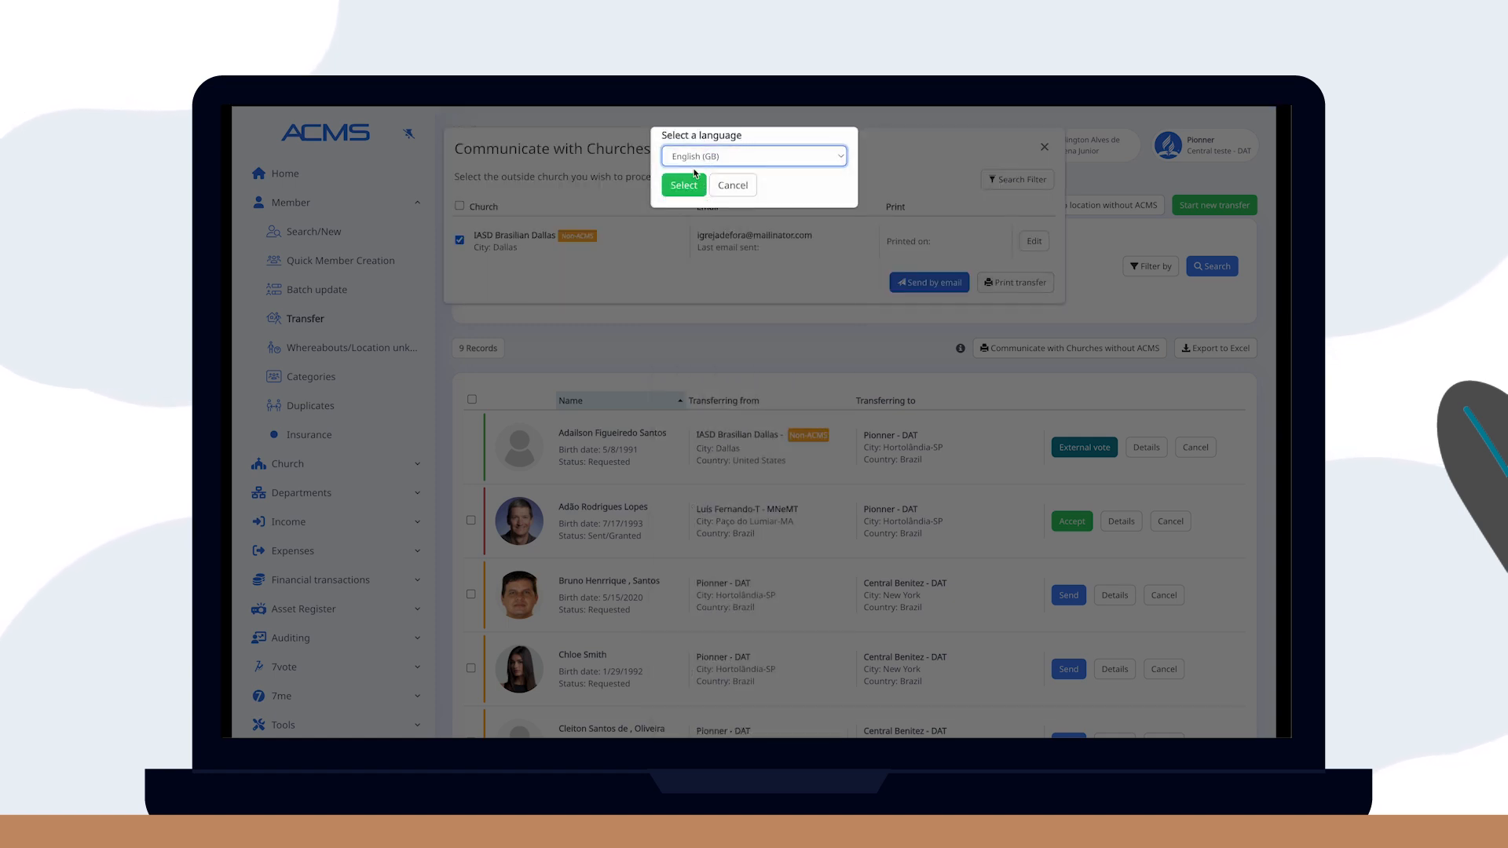
left_click(684, 181)
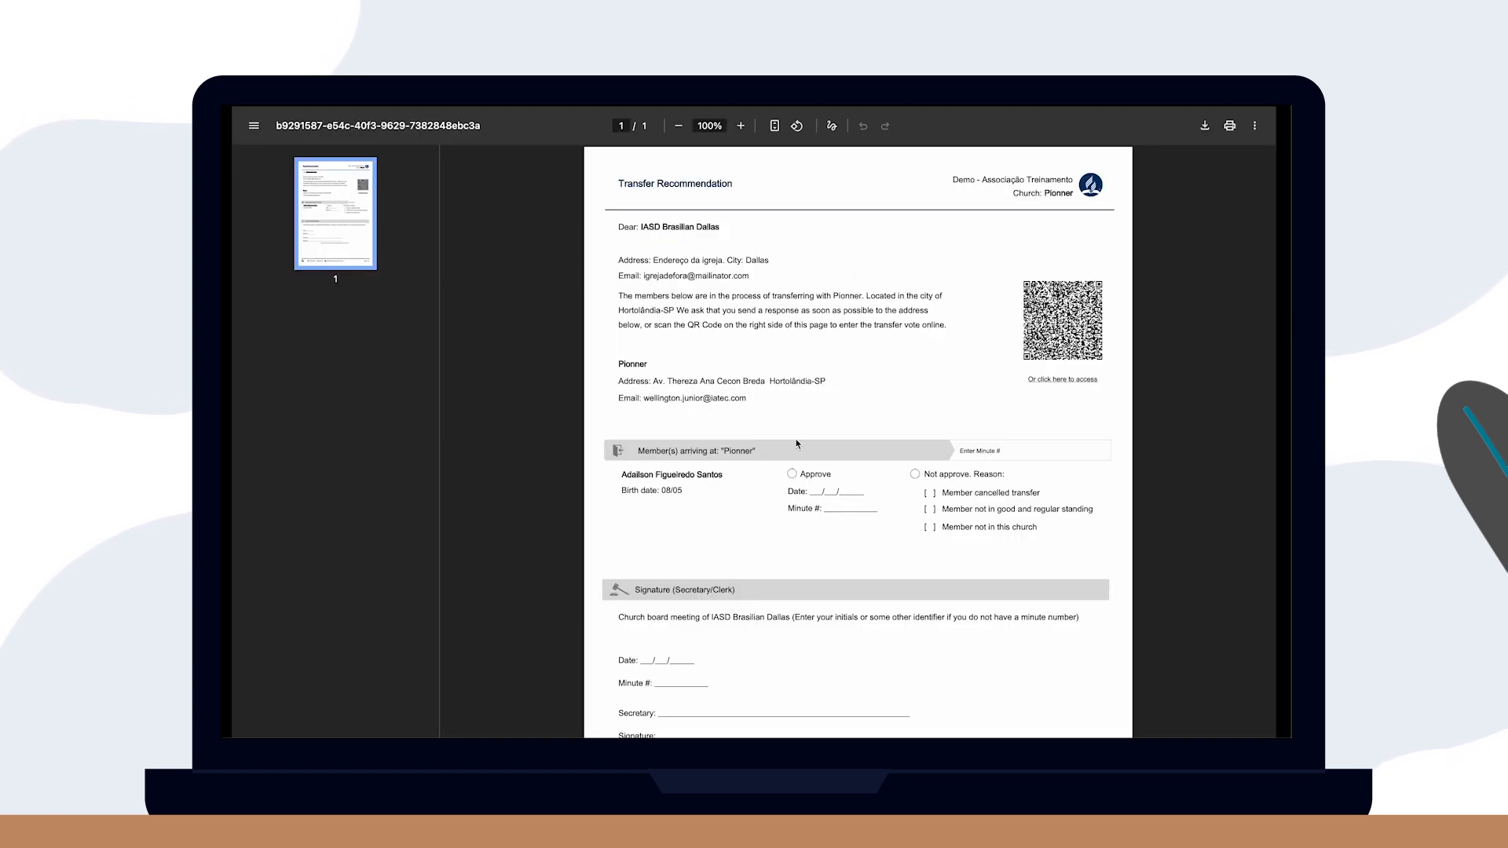
scroll(848, 464, "down", 2)
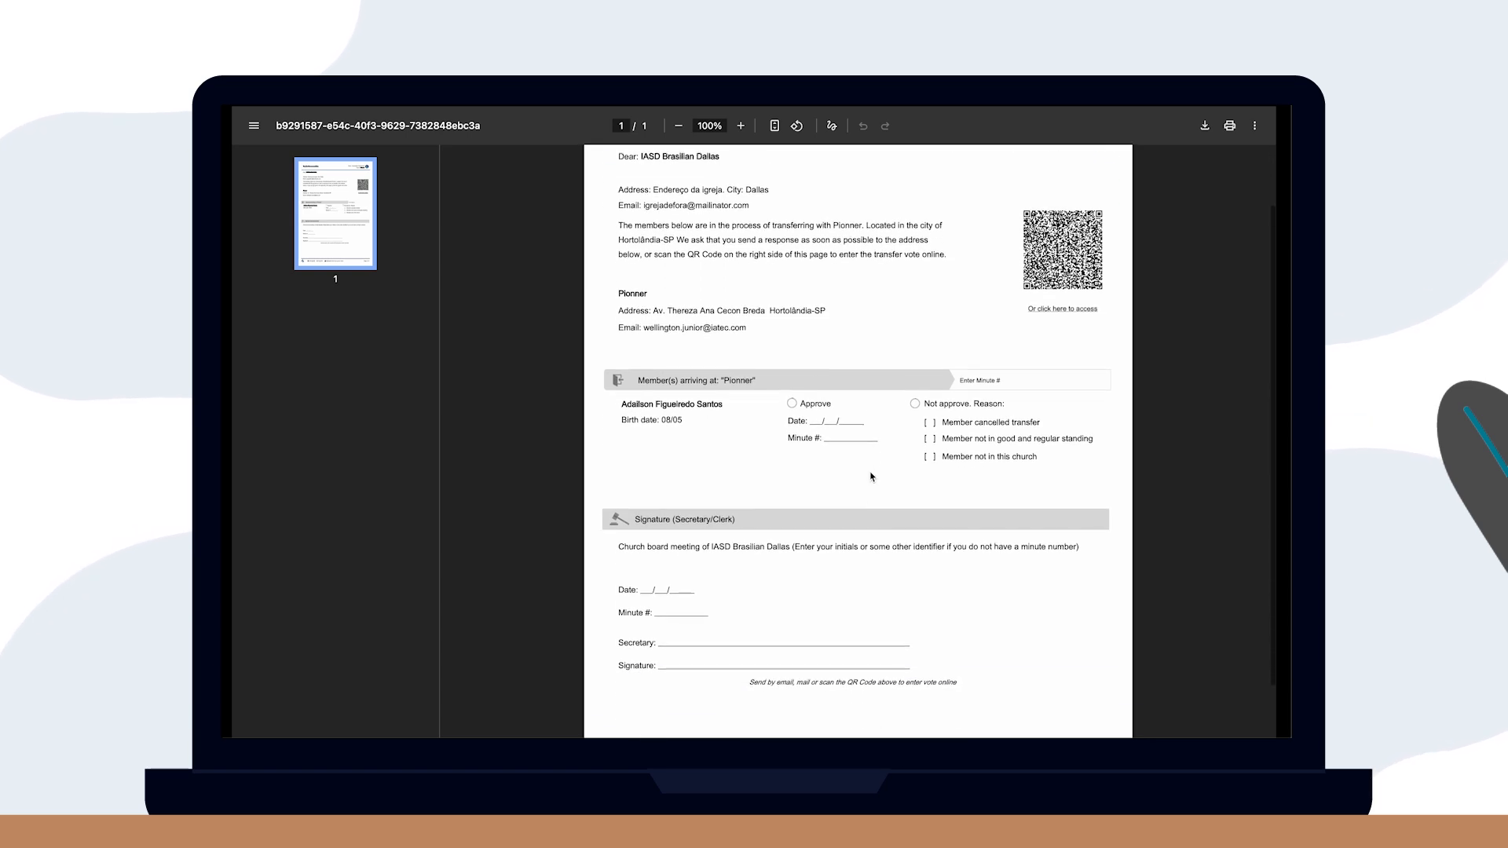
scroll(870, 471, "up", 3)
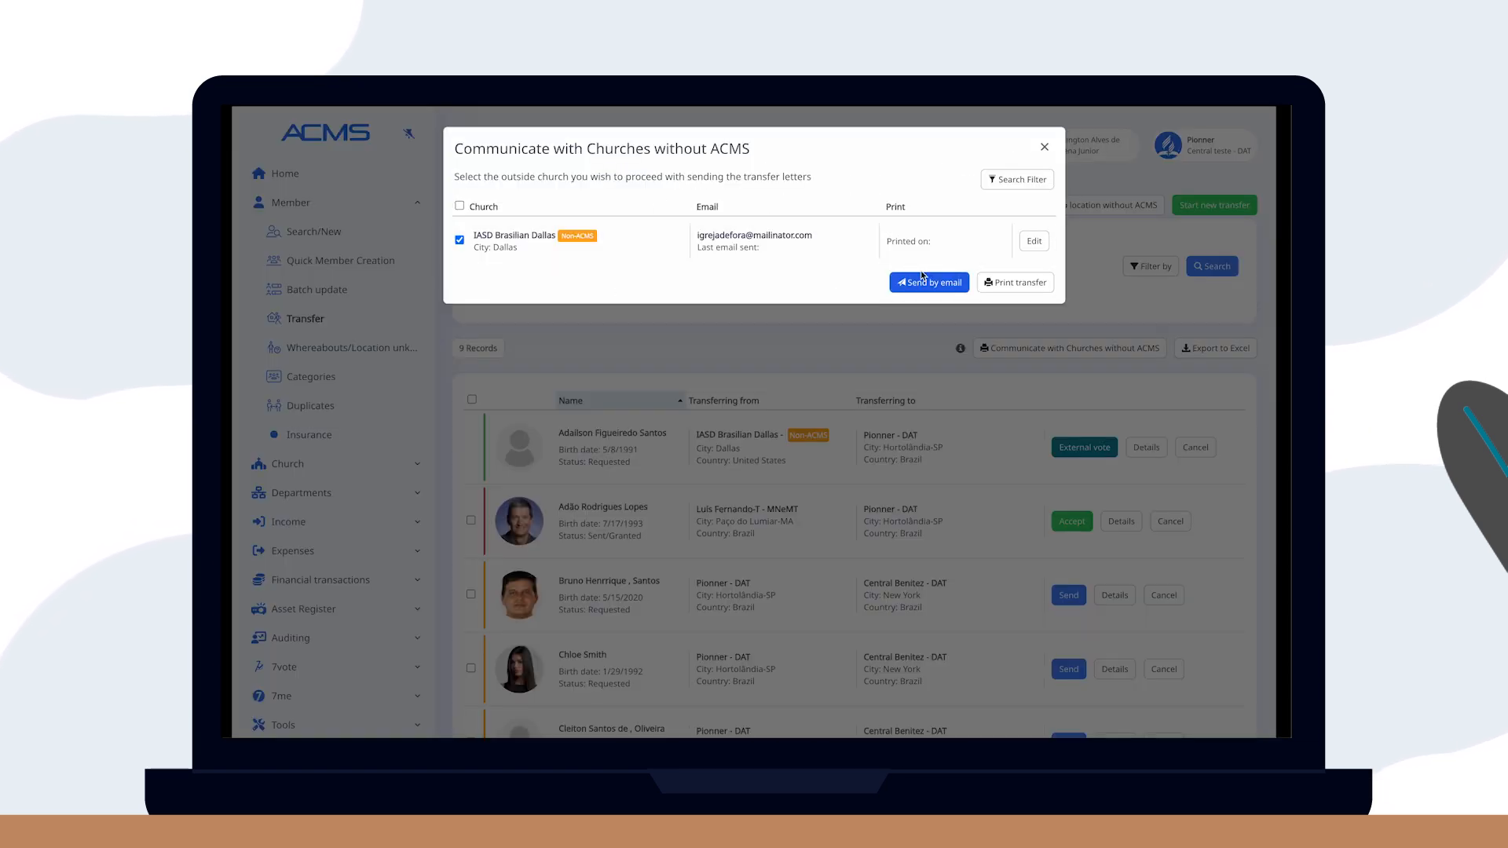
E-mail the transfer letter in English (GB) to IASD Brasilian Dallas.
left_click(928, 283)
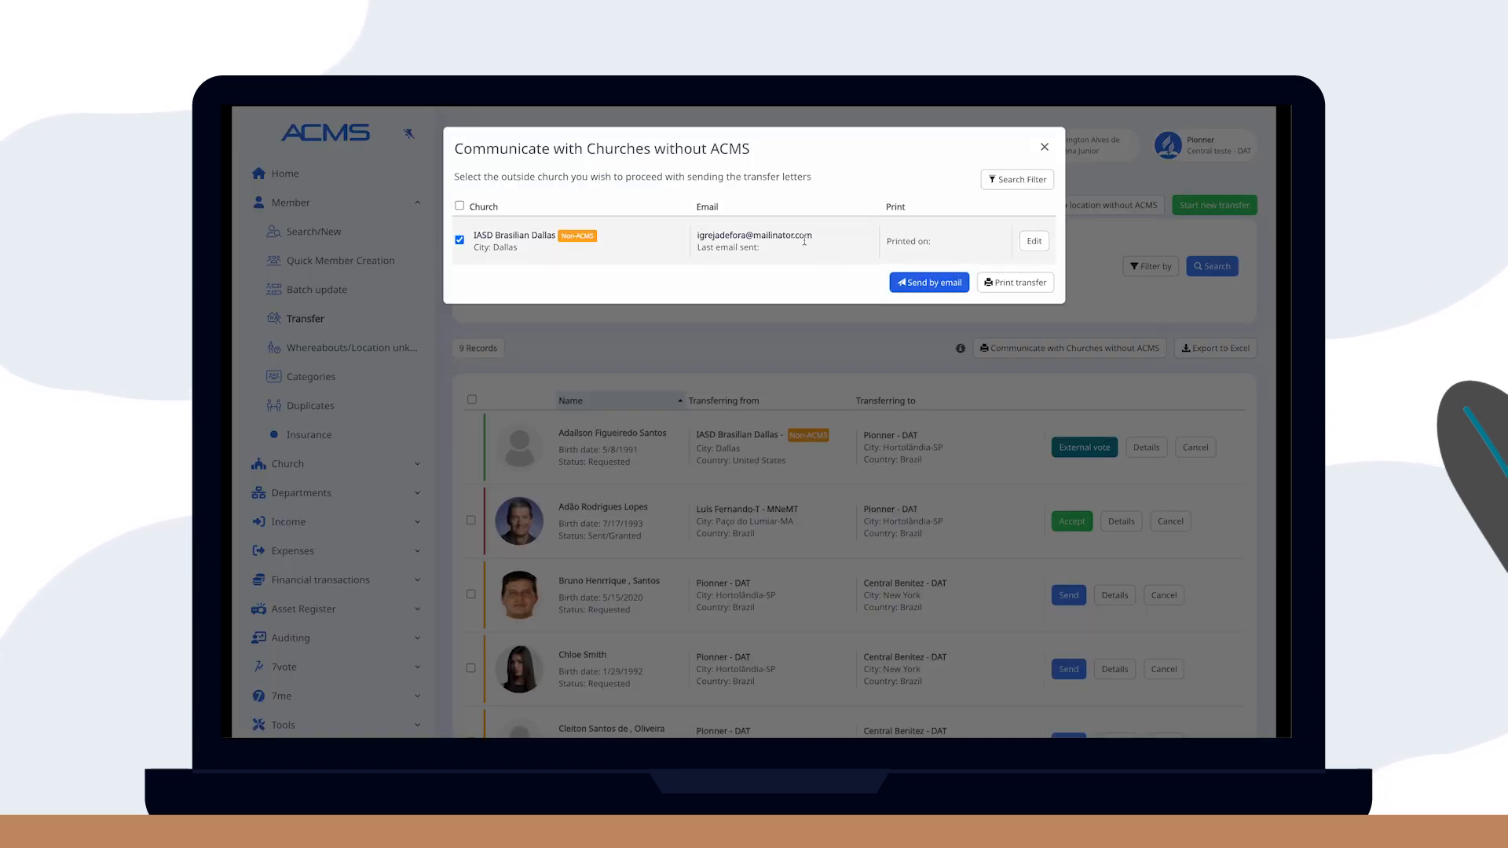
left_click(902, 276)
left_click(763, 159)
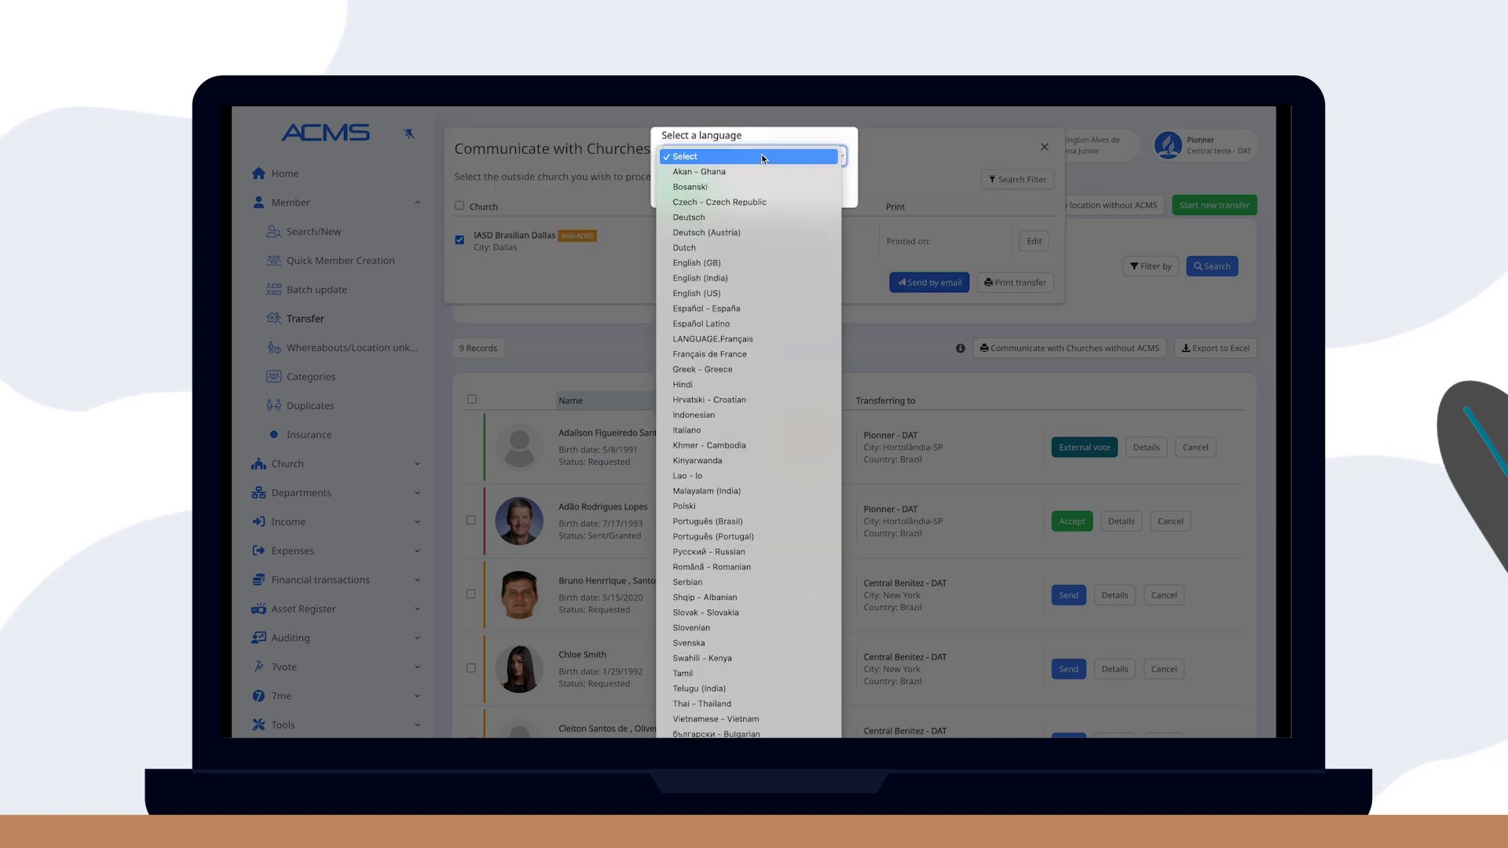
key("e")
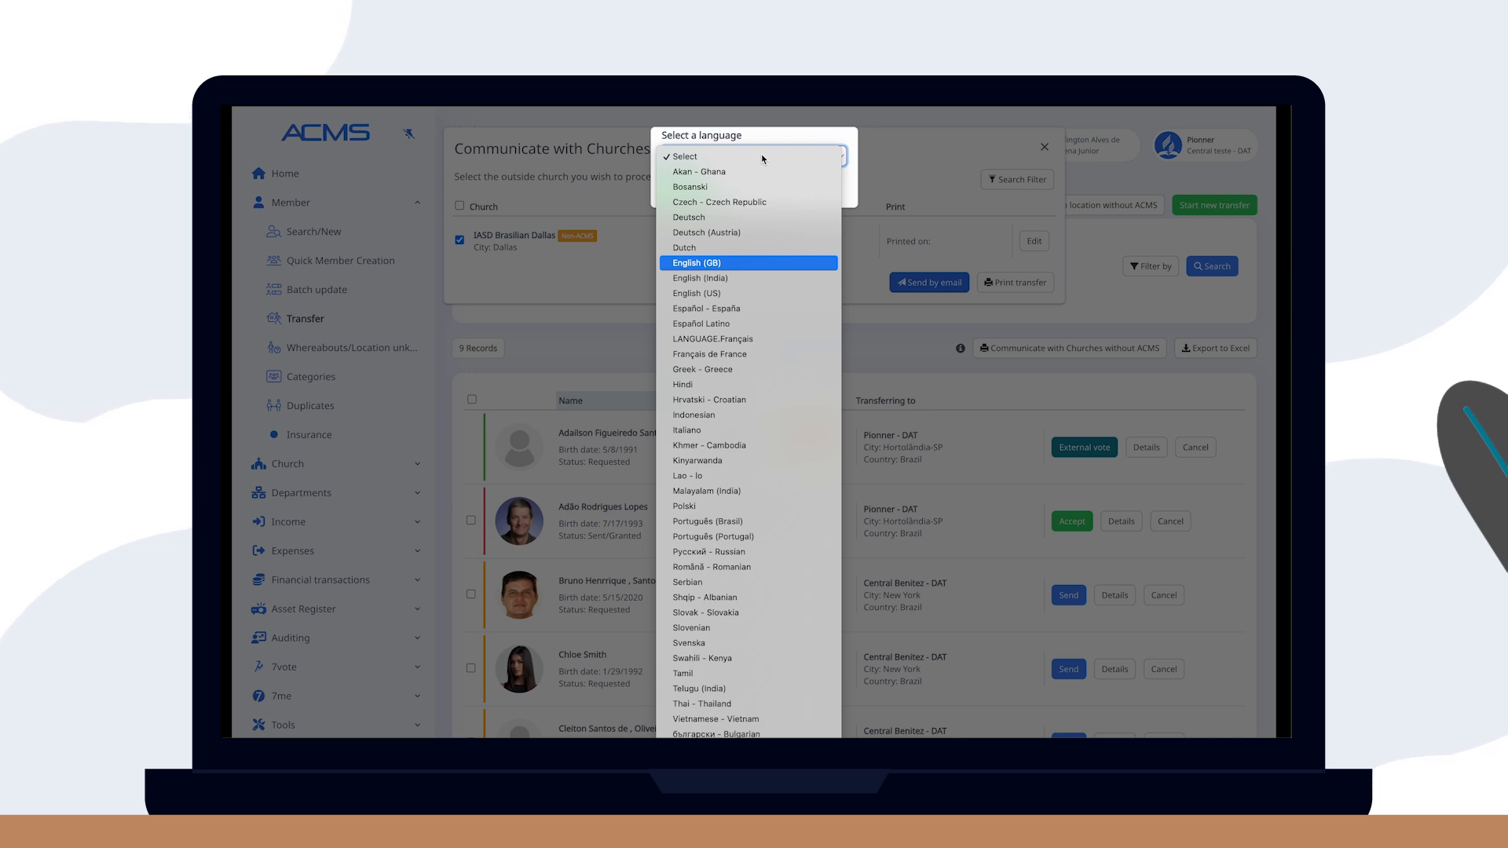
left_click(697, 262)
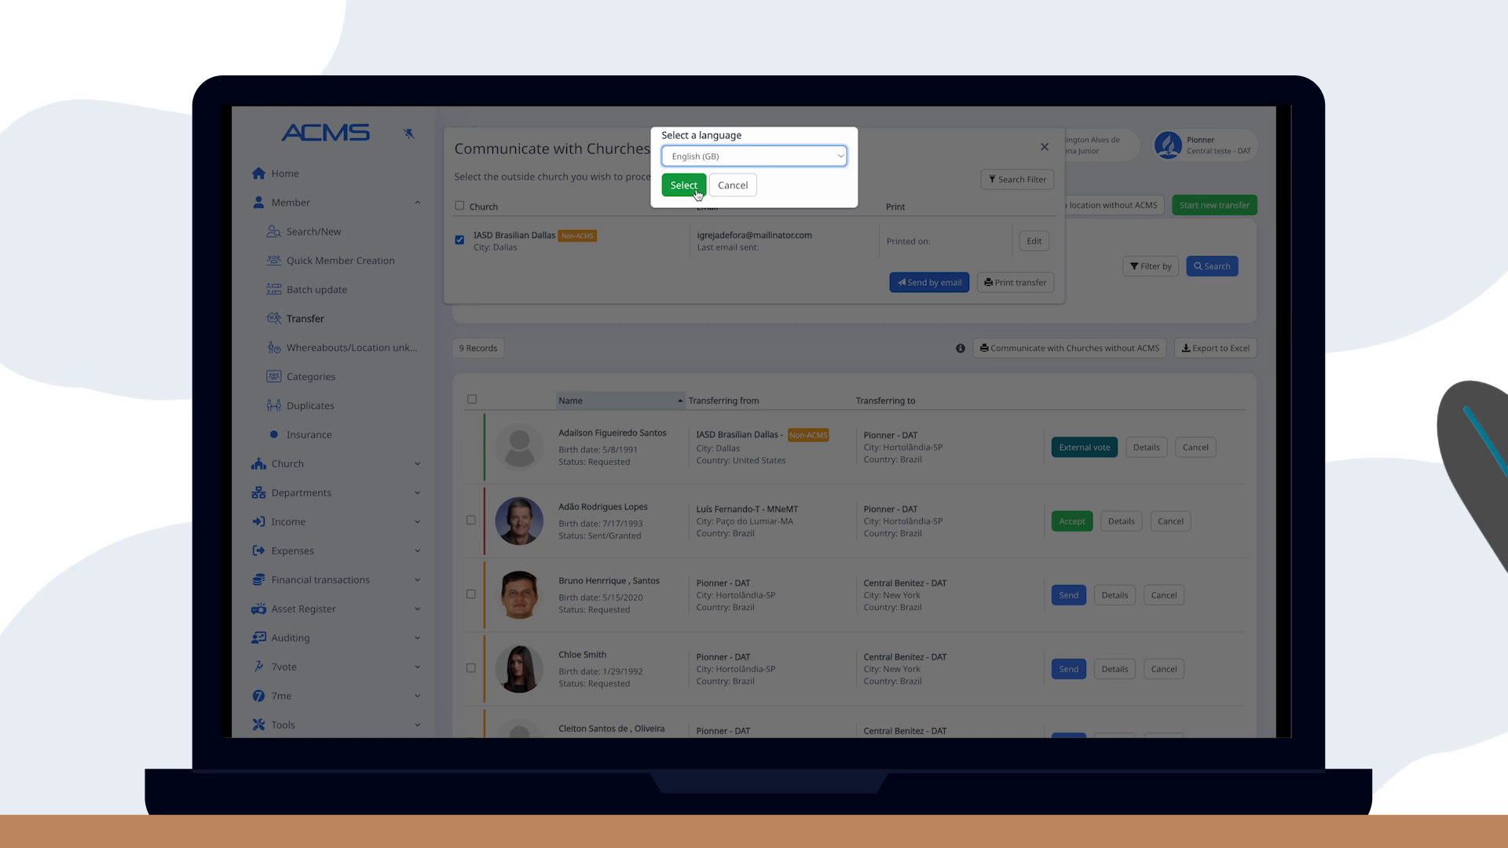
left_click(696, 189)
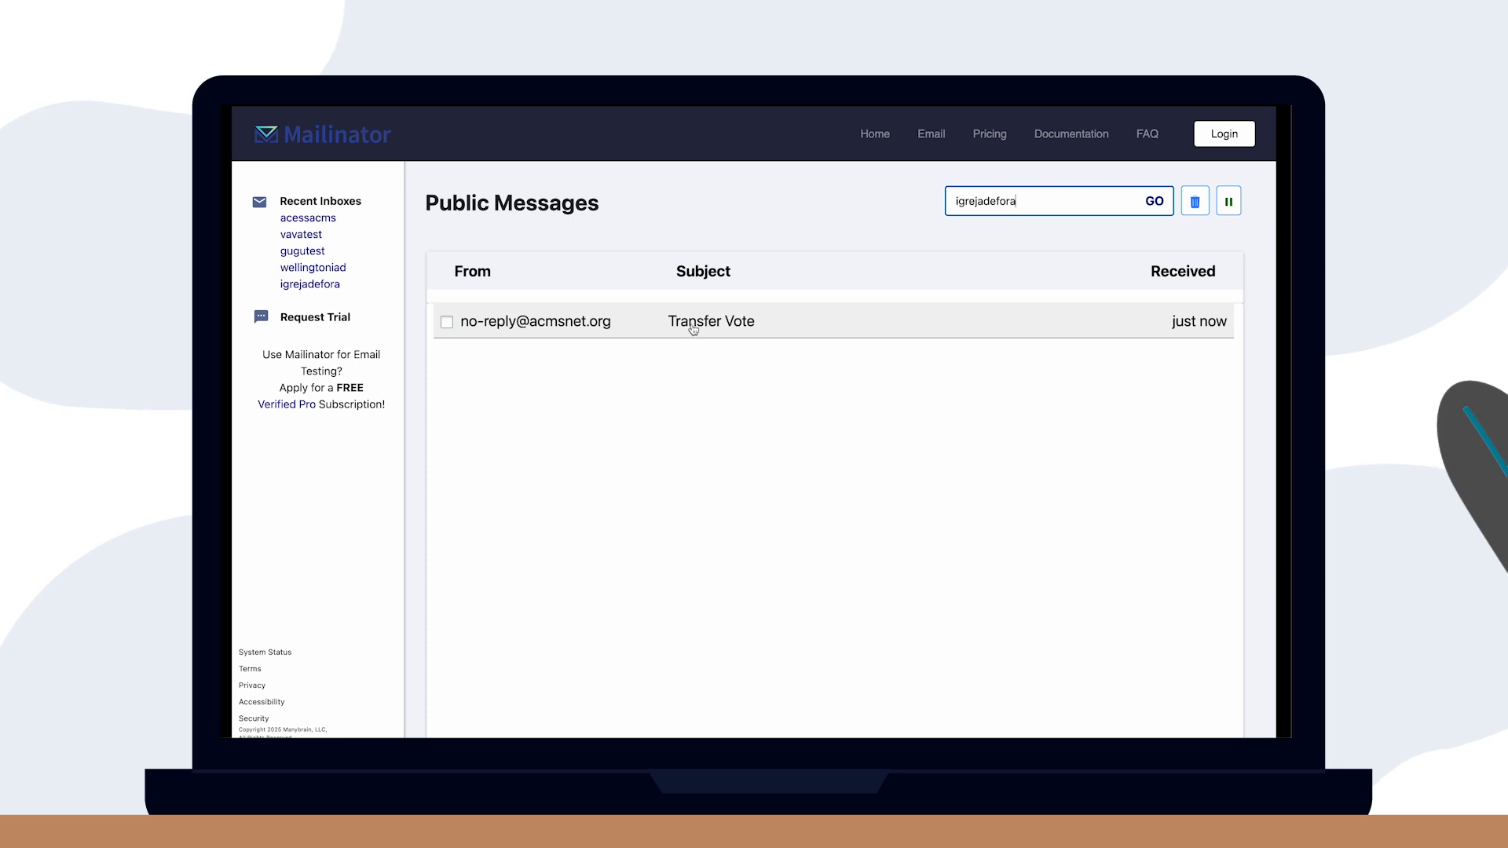
Open the Transfer Vote email's transfer page and copy the verification code from the follow-up email.
left_click(693, 329)
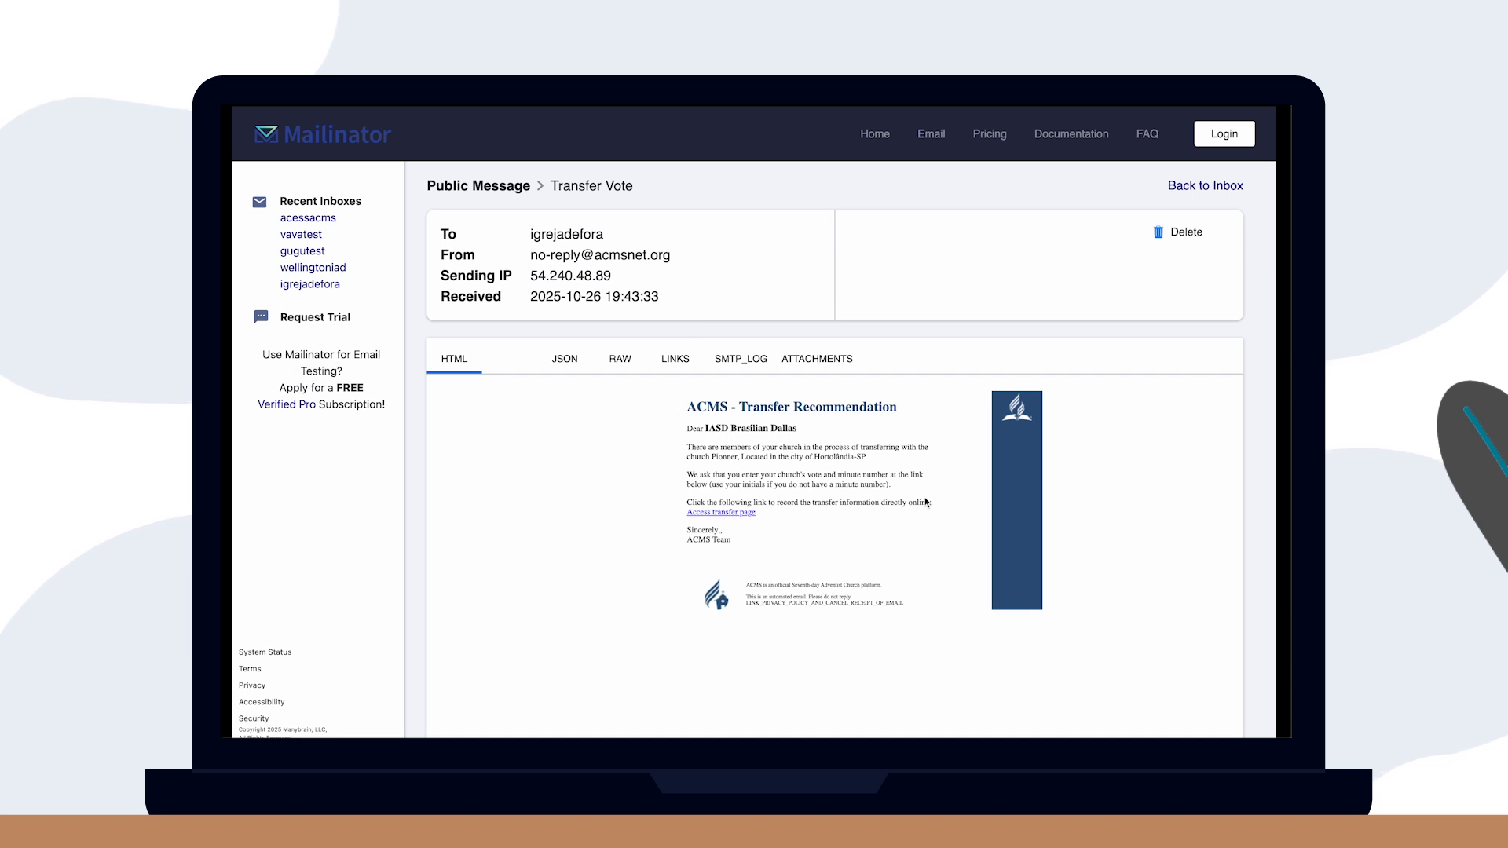
left_click(716, 514)
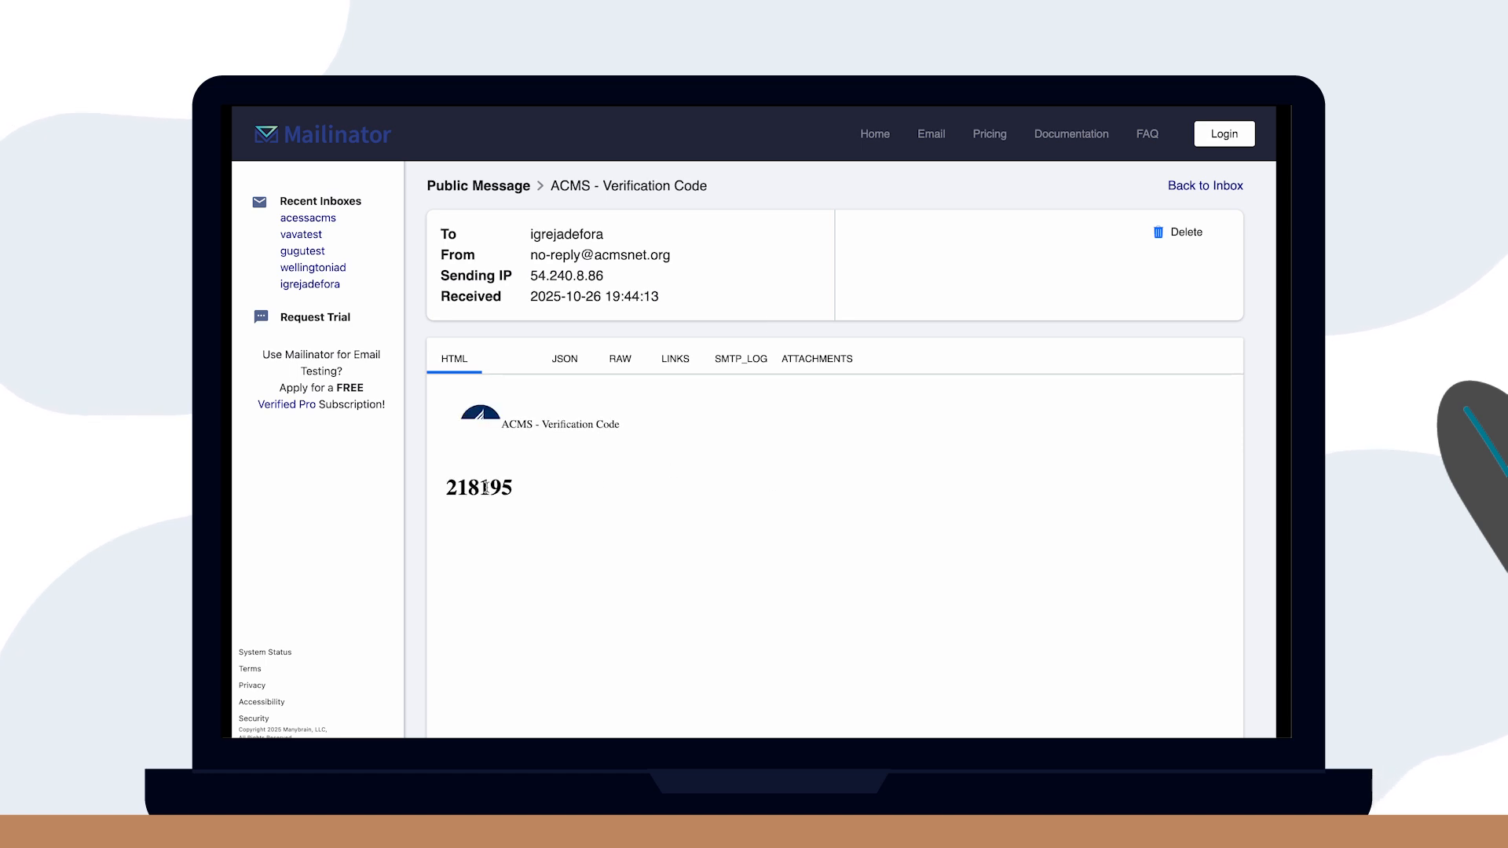
double_click(485, 487)
key("super+c")
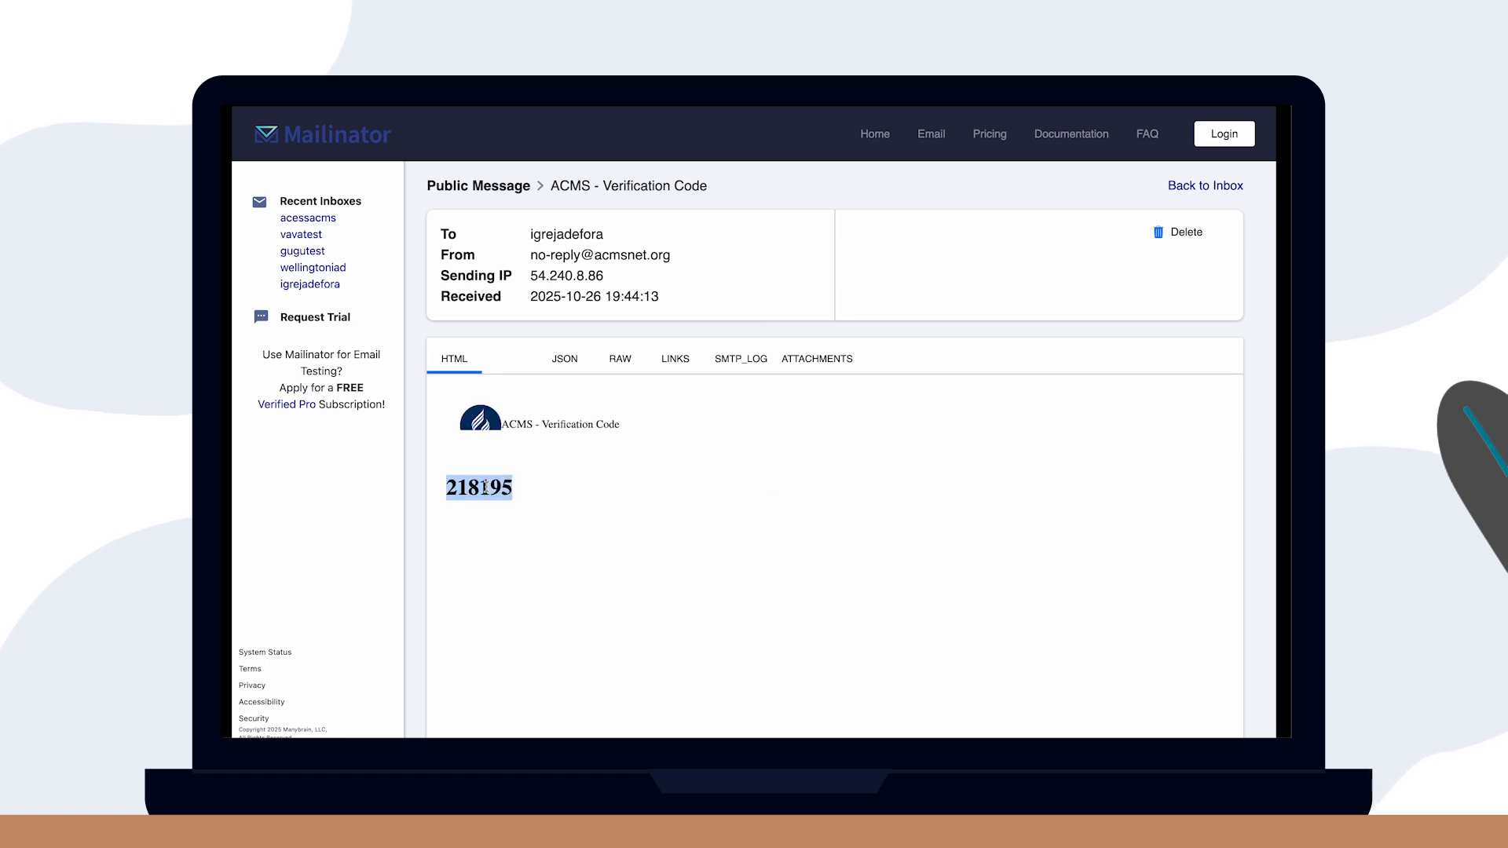
left_click(752, 283)
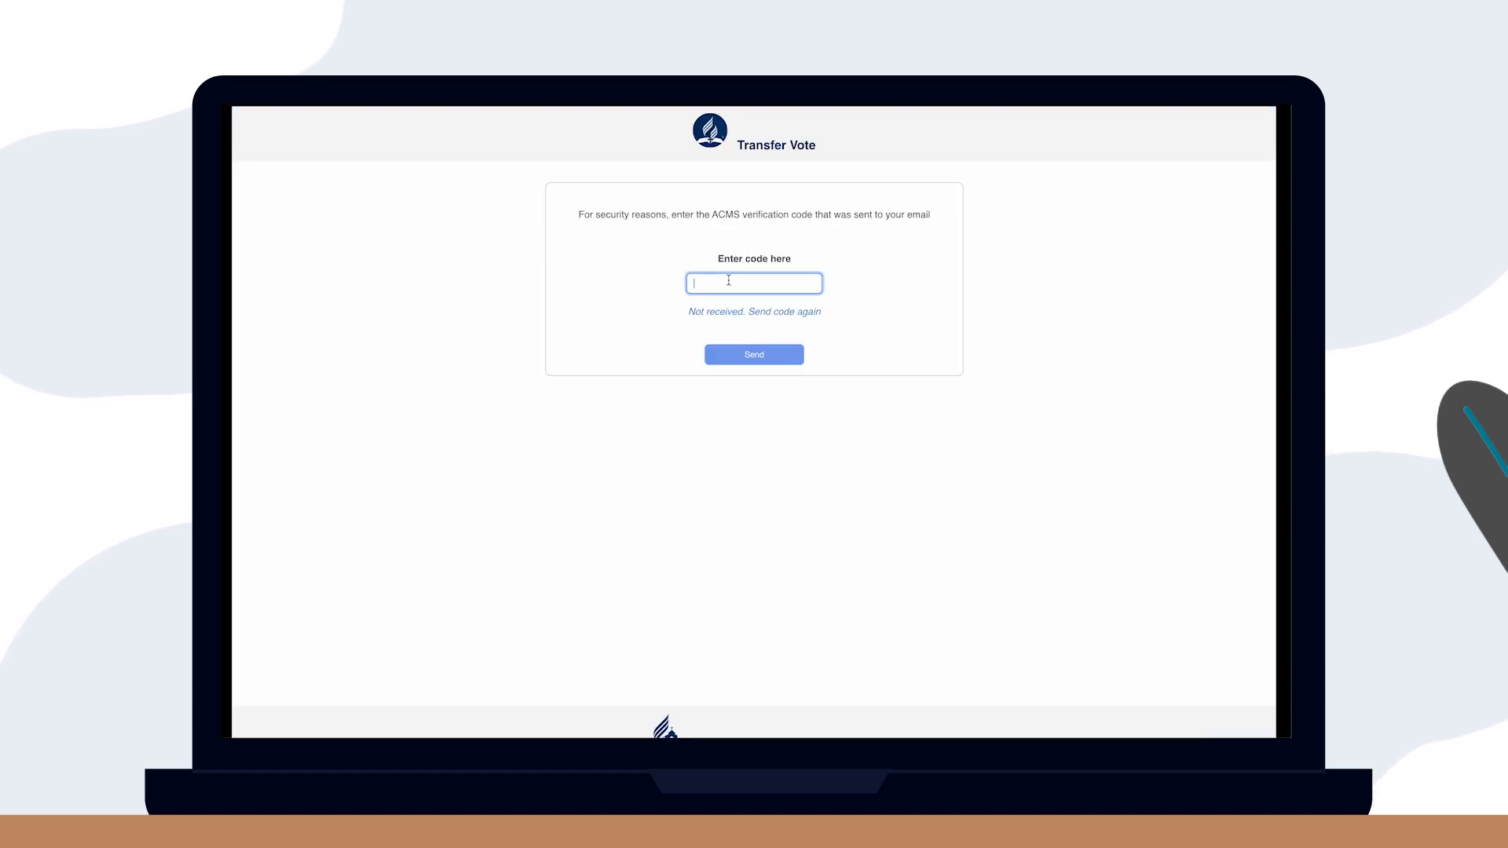
Submit the verification code, then approve with meeting date 04/05/2025, minute 999 and the secretary's name.
key("super+v")
left_click(760, 358)
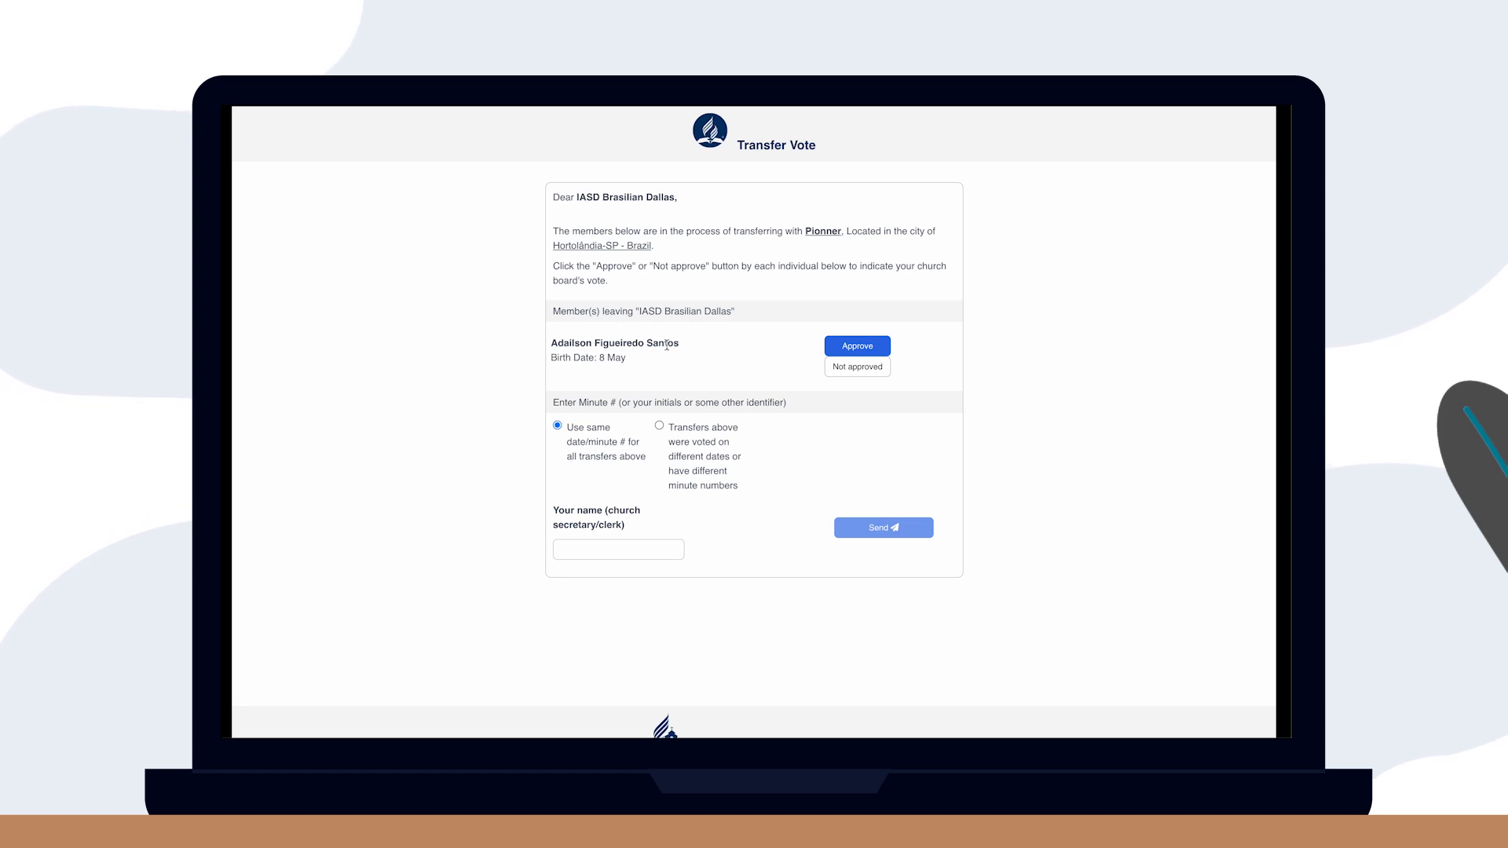
left_click(857, 348)
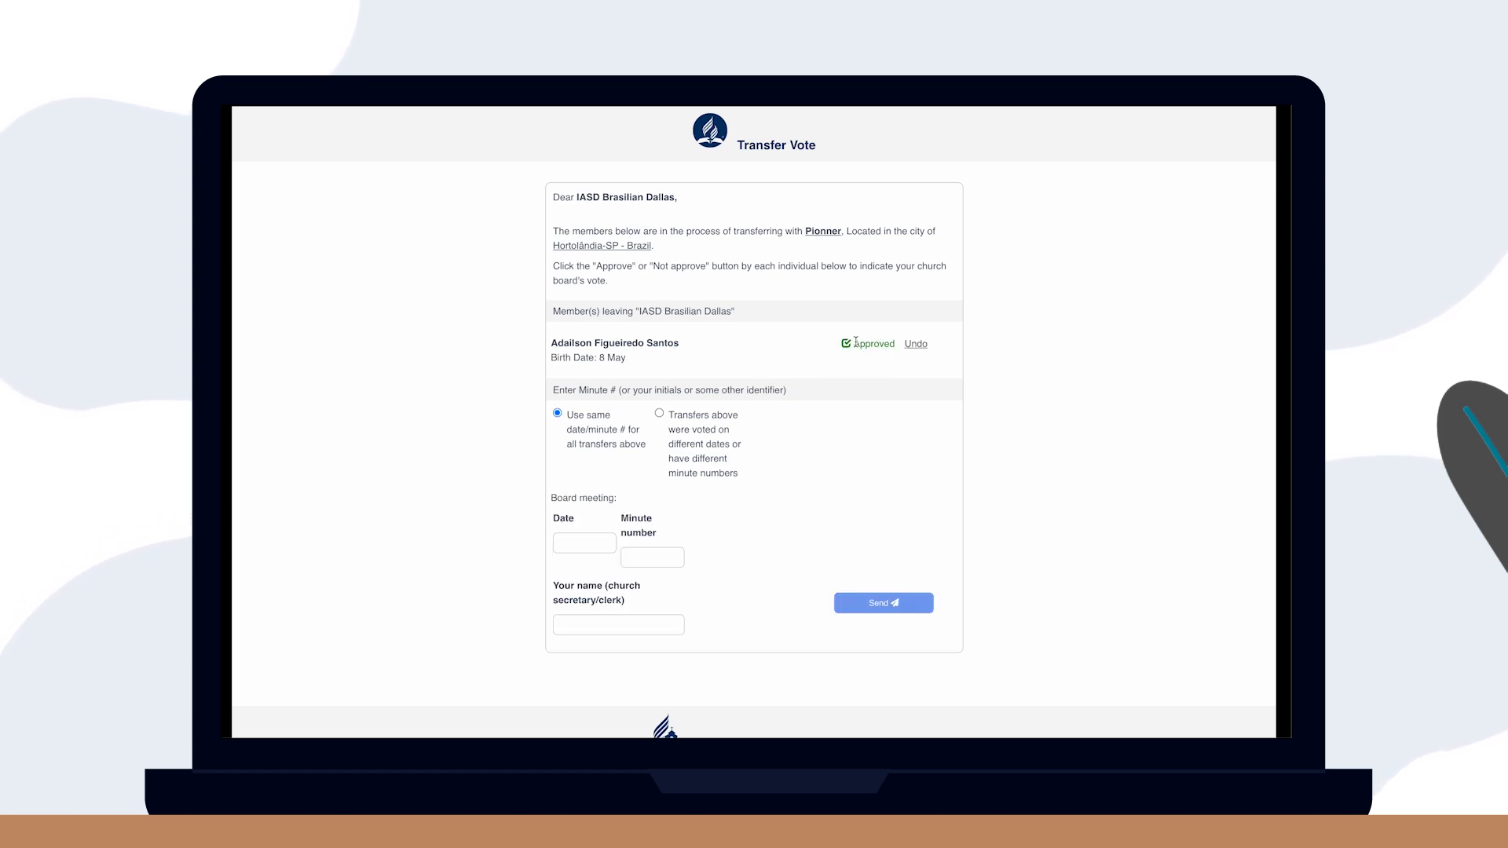
left_click(589, 545)
type("04/05/2025")
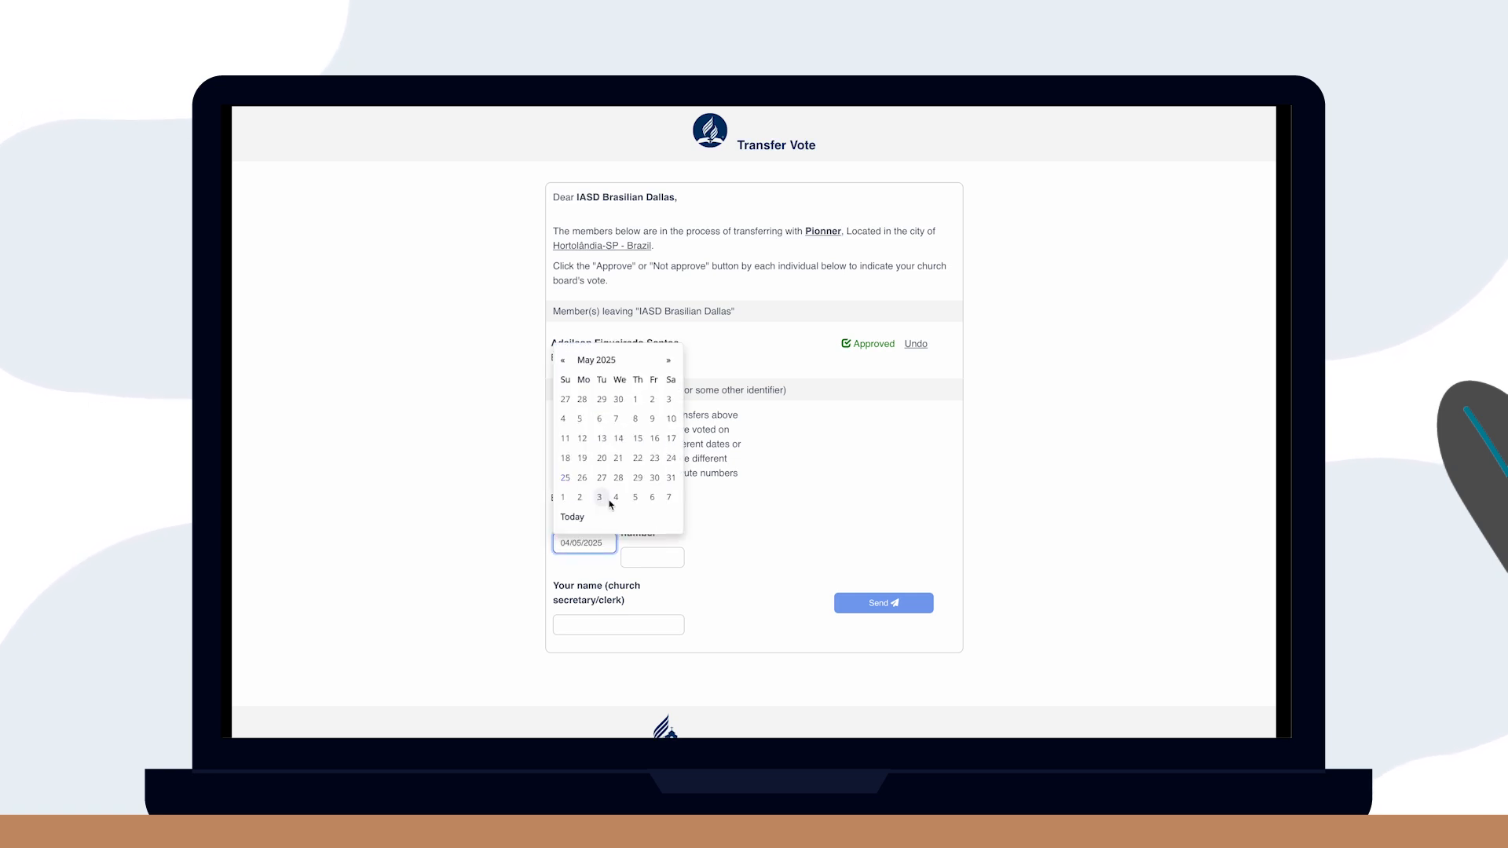
key("Tab")
type("999")
left_click(619, 625)
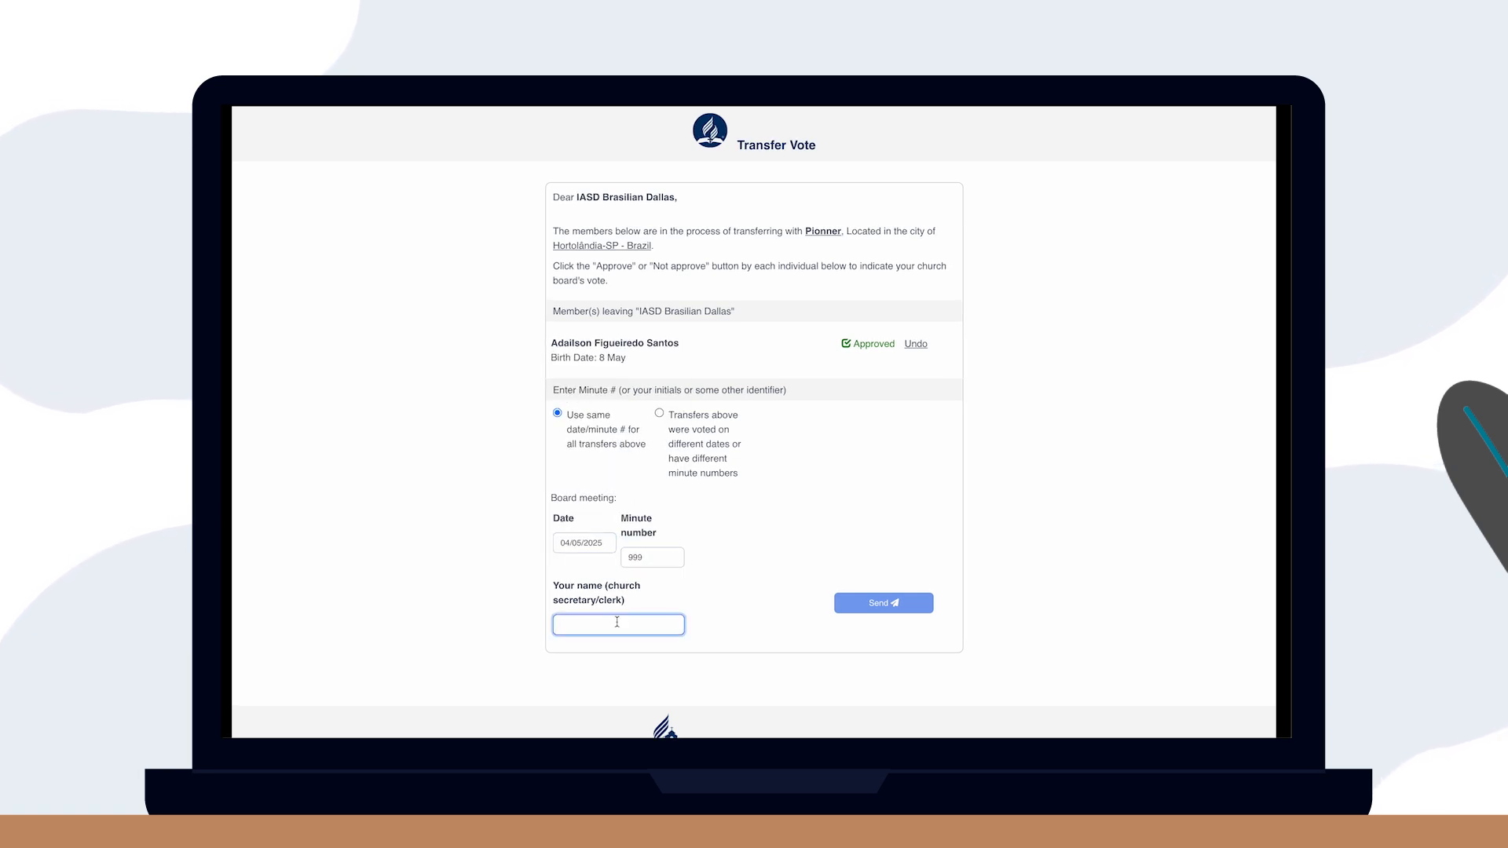
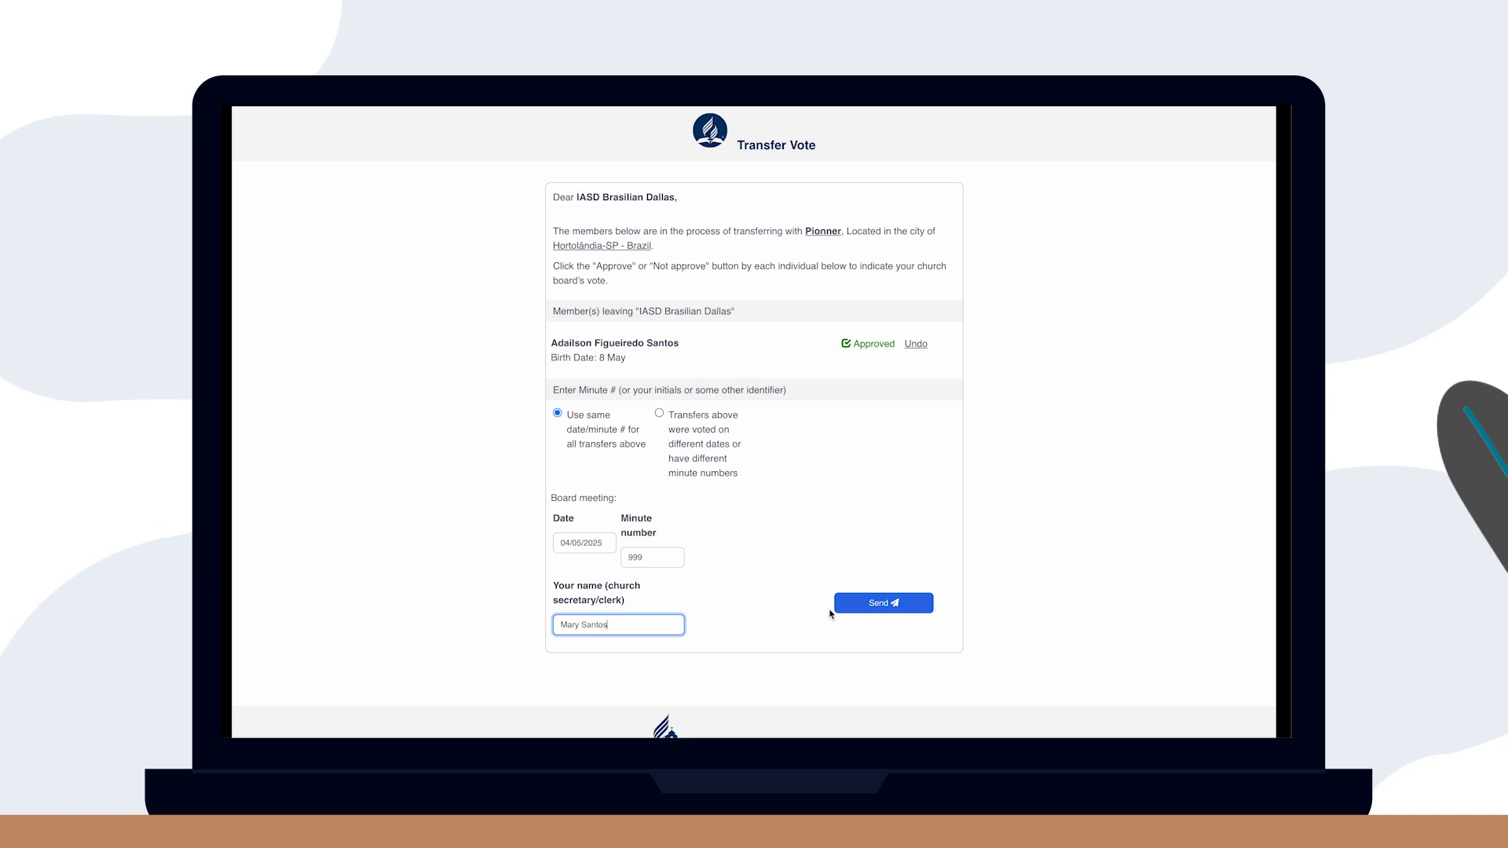
left_click(907, 610)
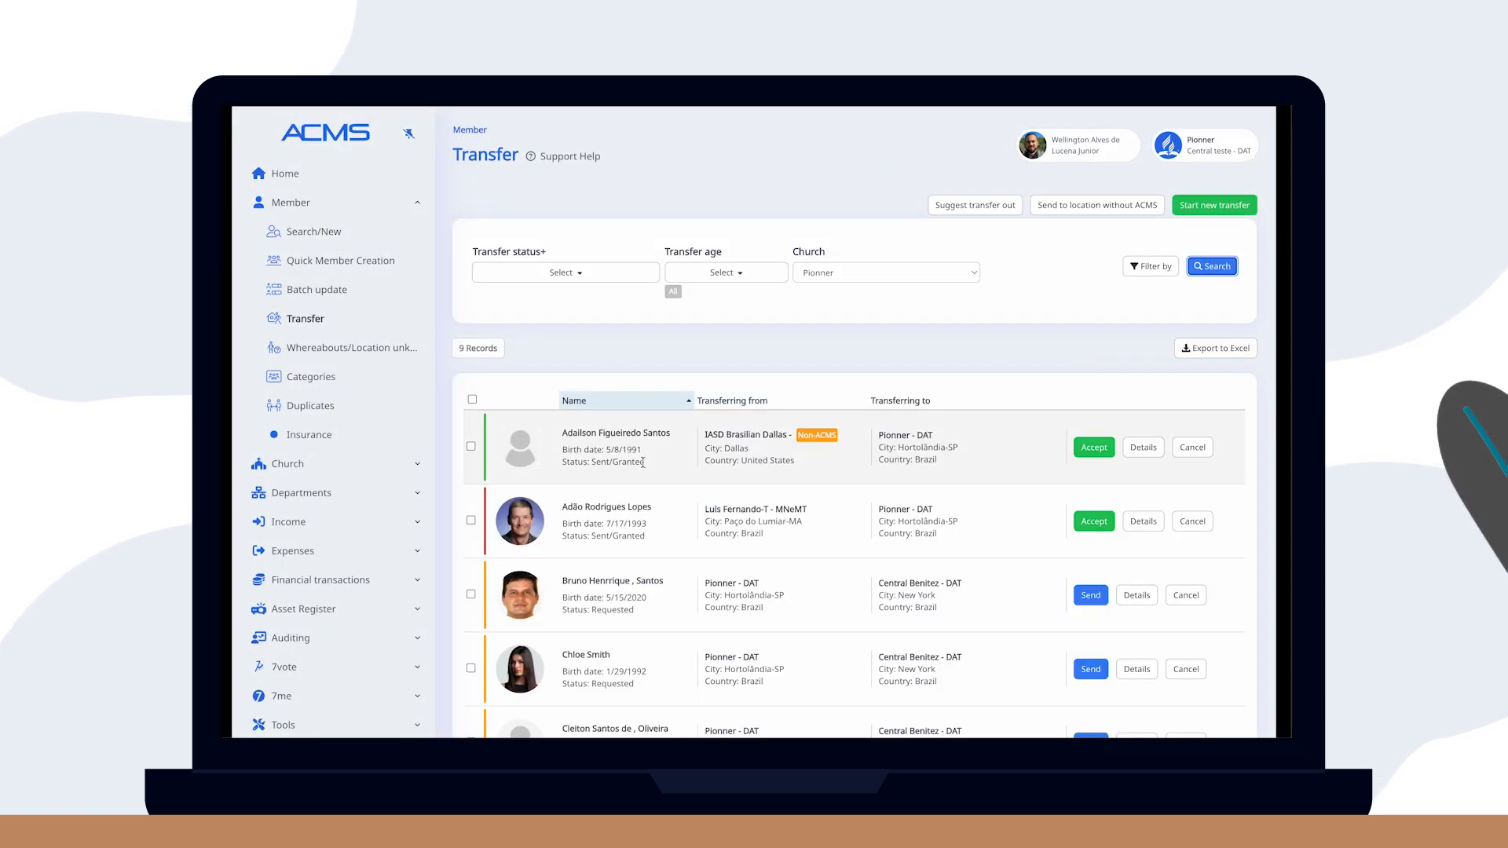
Accept the Dallas member's transfer with vote date 06/06/2025 and minute 888-2025.
left_click(1101, 441)
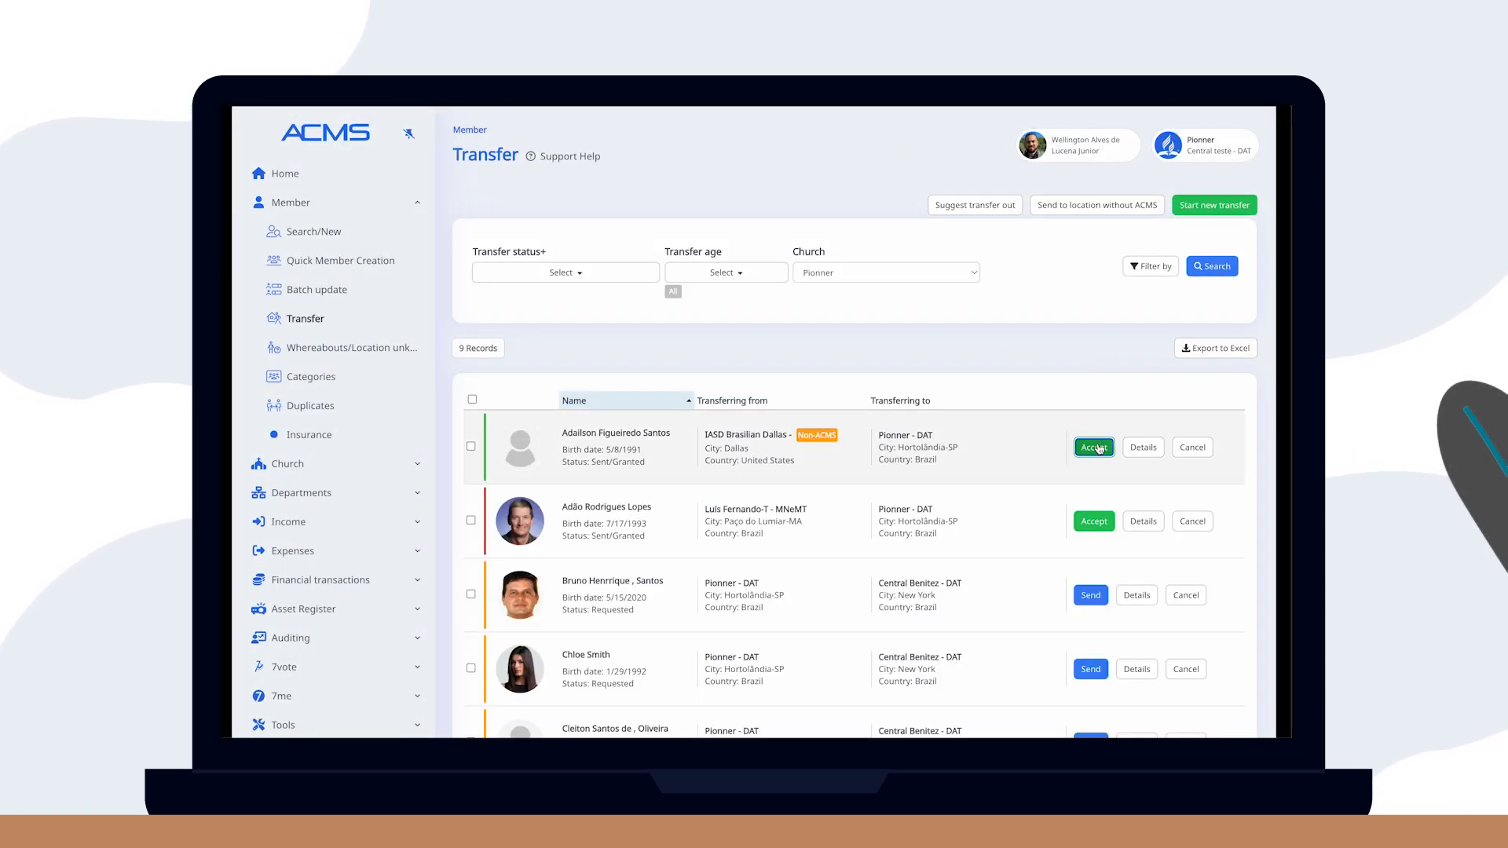
left_click(544, 354)
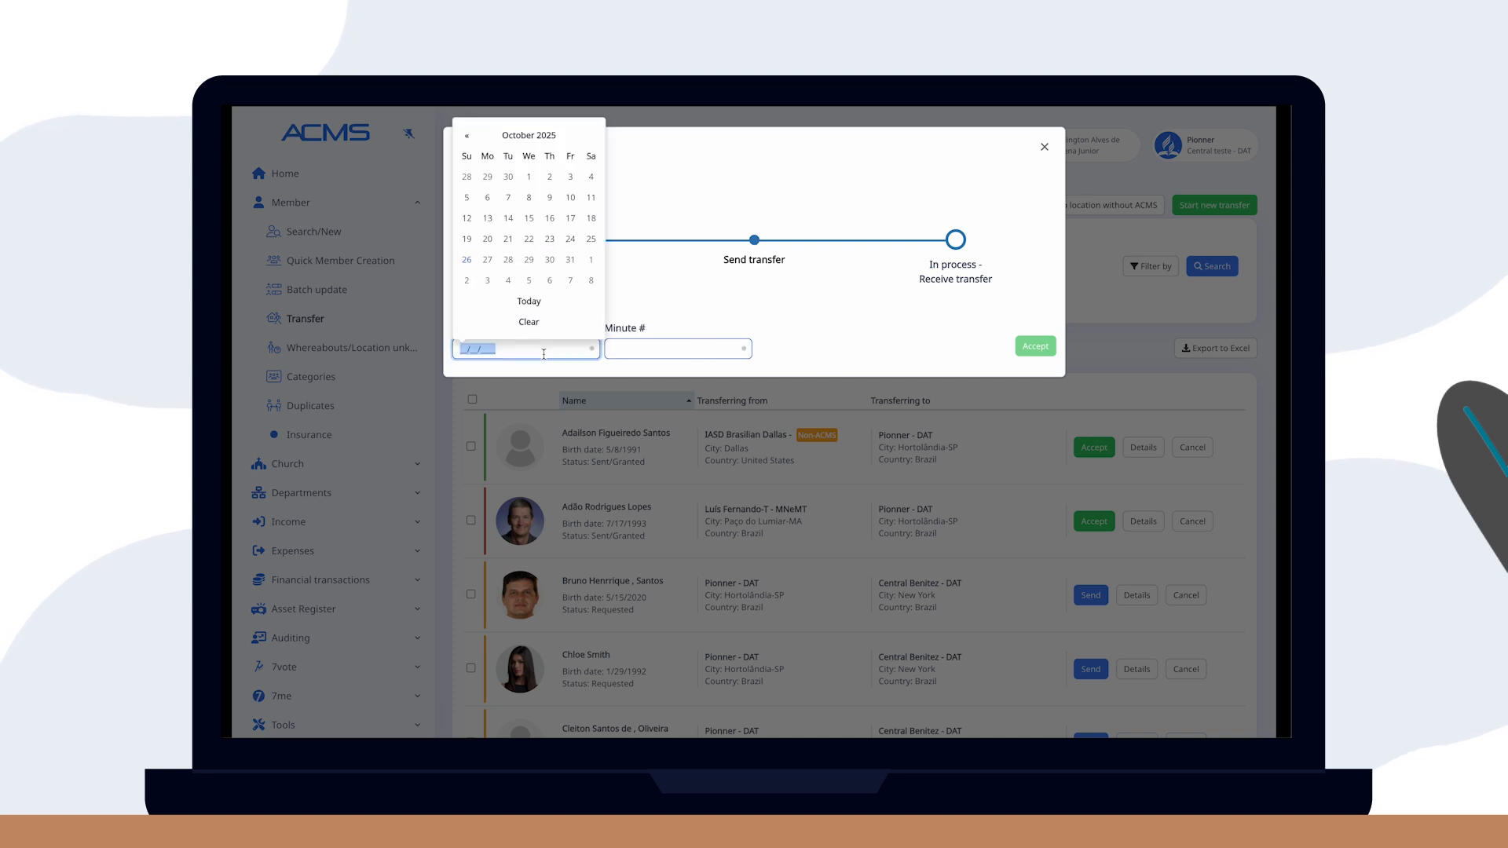
type("06/06/2025")
key("Tab")
type("888-202")
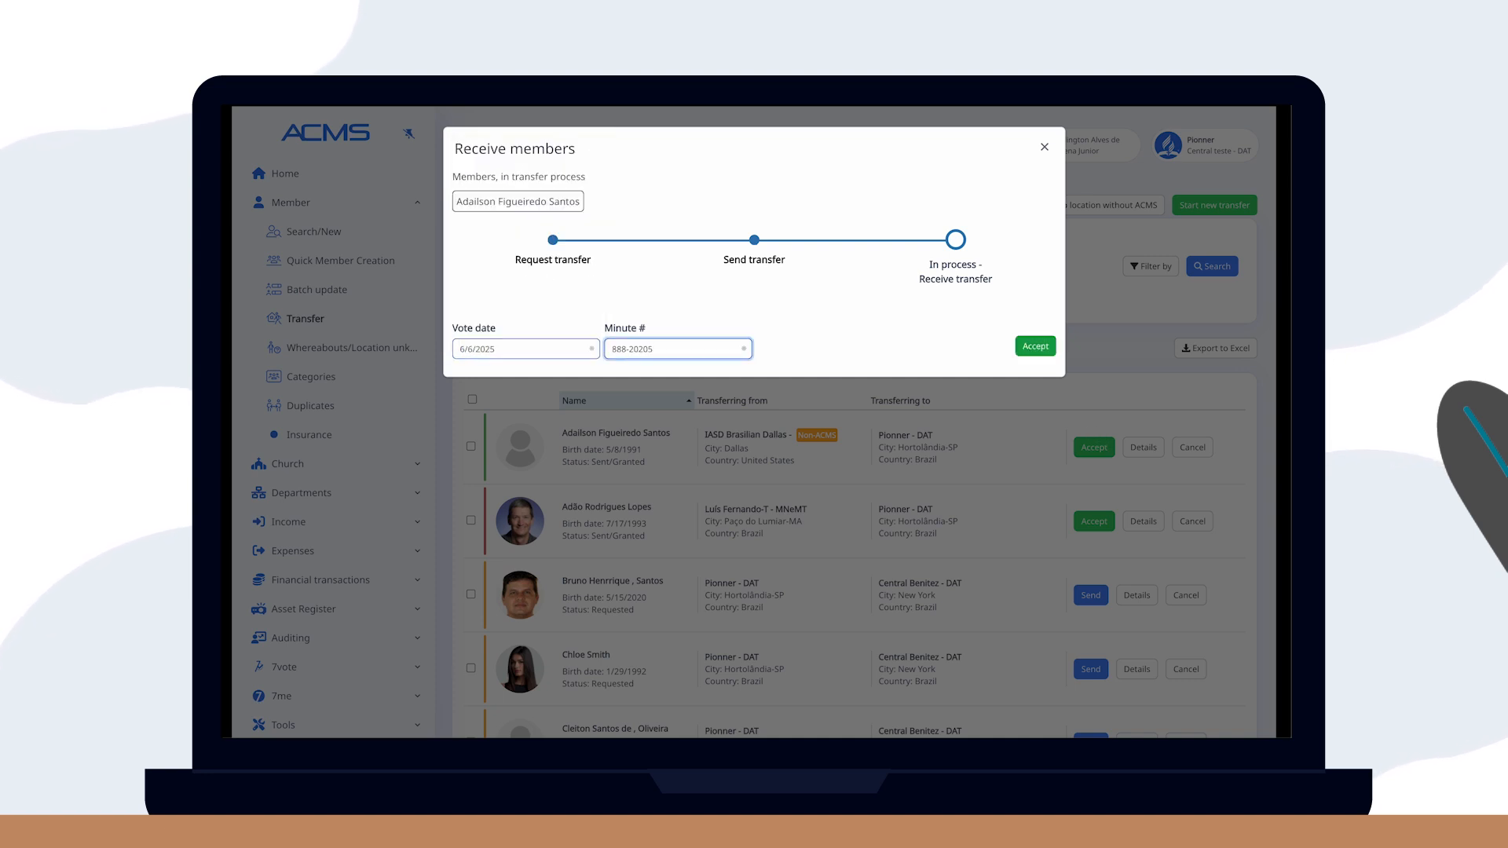
type("5")
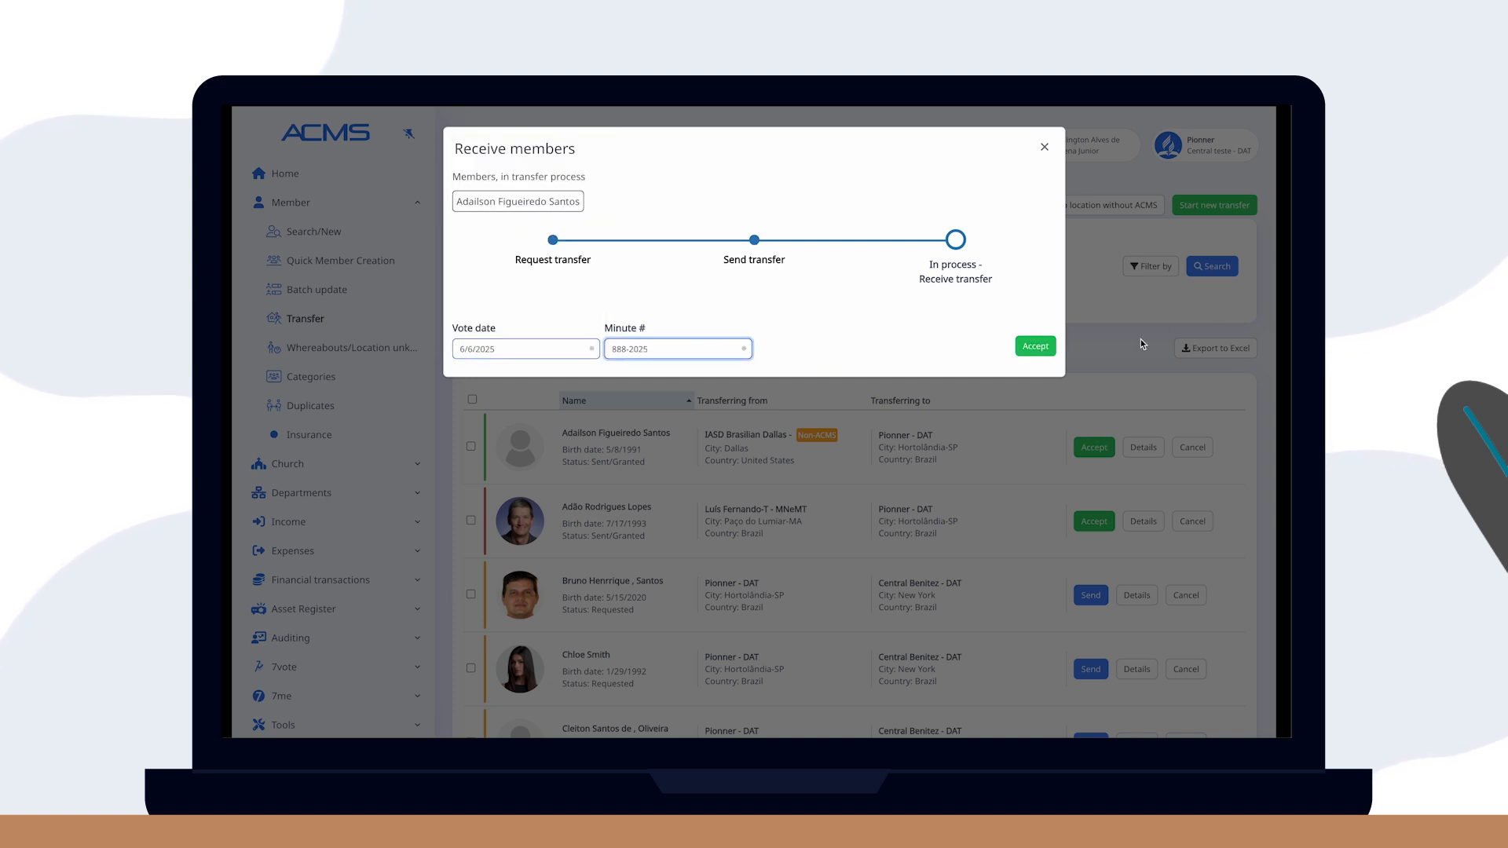
left_click(1036, 347)
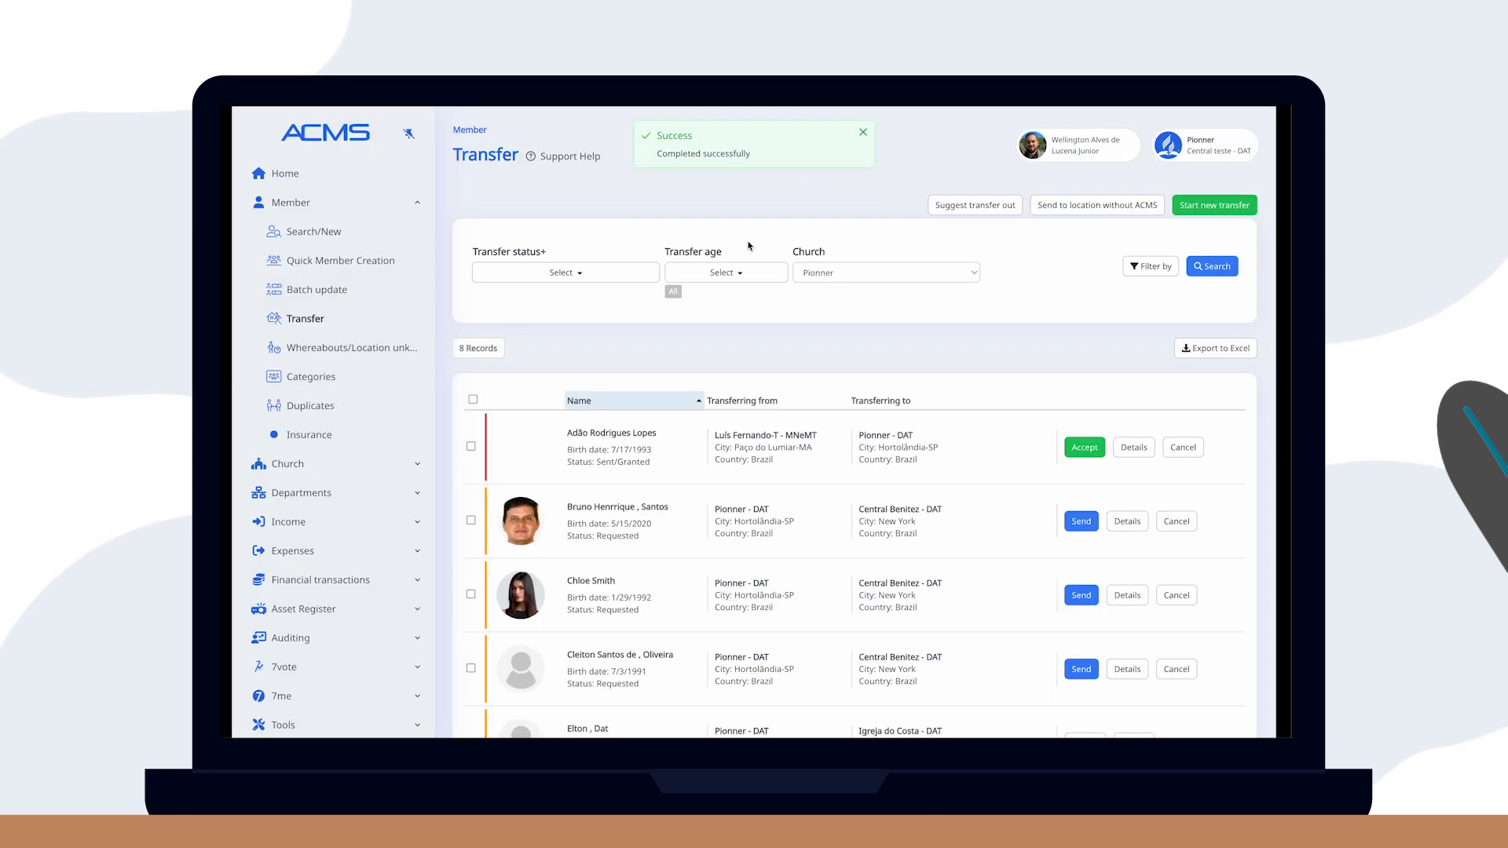
left_click(315, 230)
Search for the member, review the IASD Brasilian Dallas transfer in their history, and return to Transfers.
type("adailson")
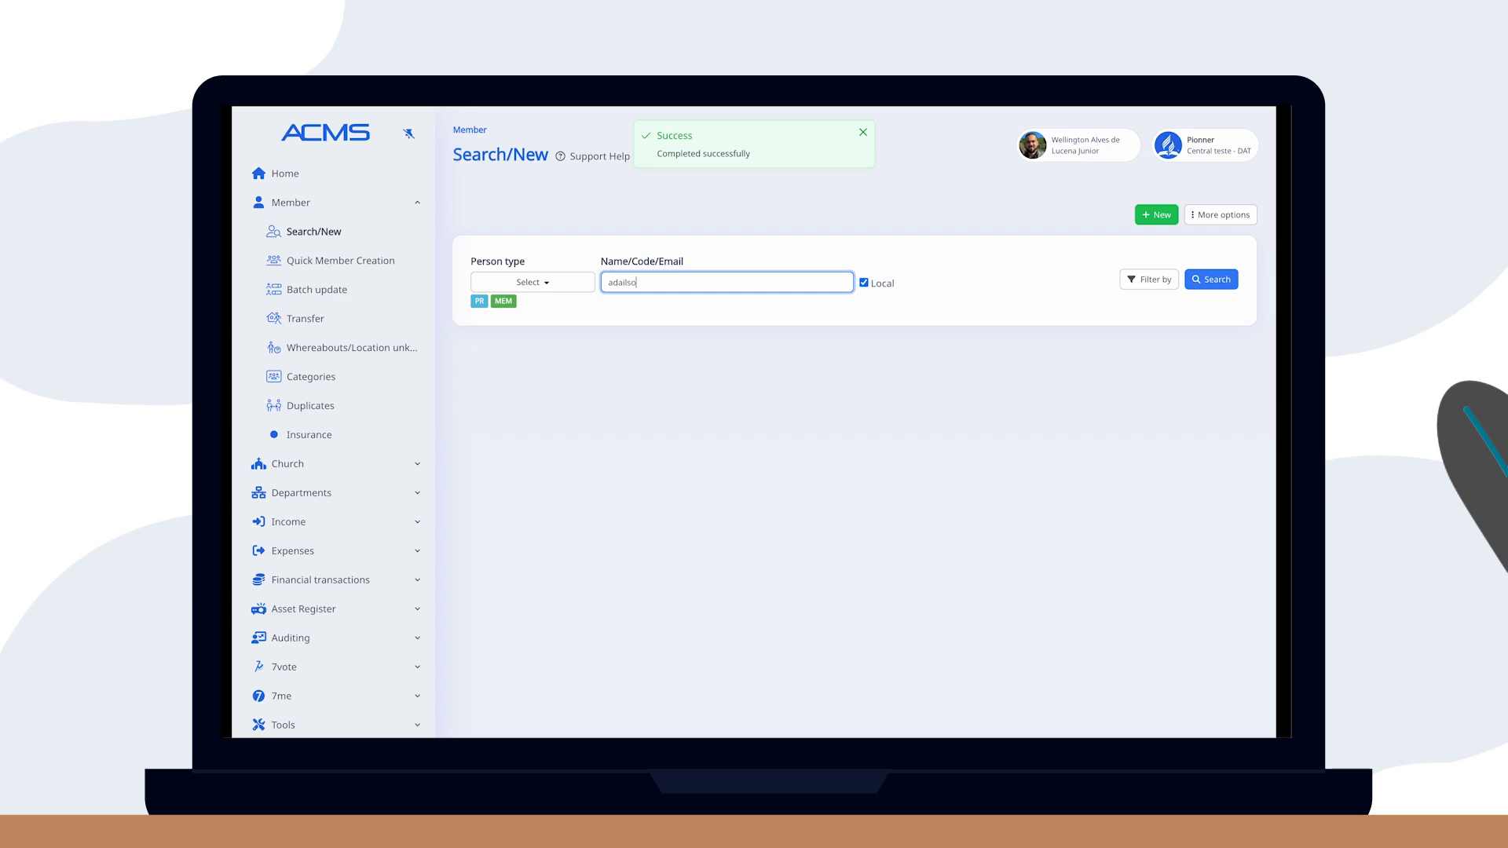
left_click(1212, 279)
left_click(1149, 484)
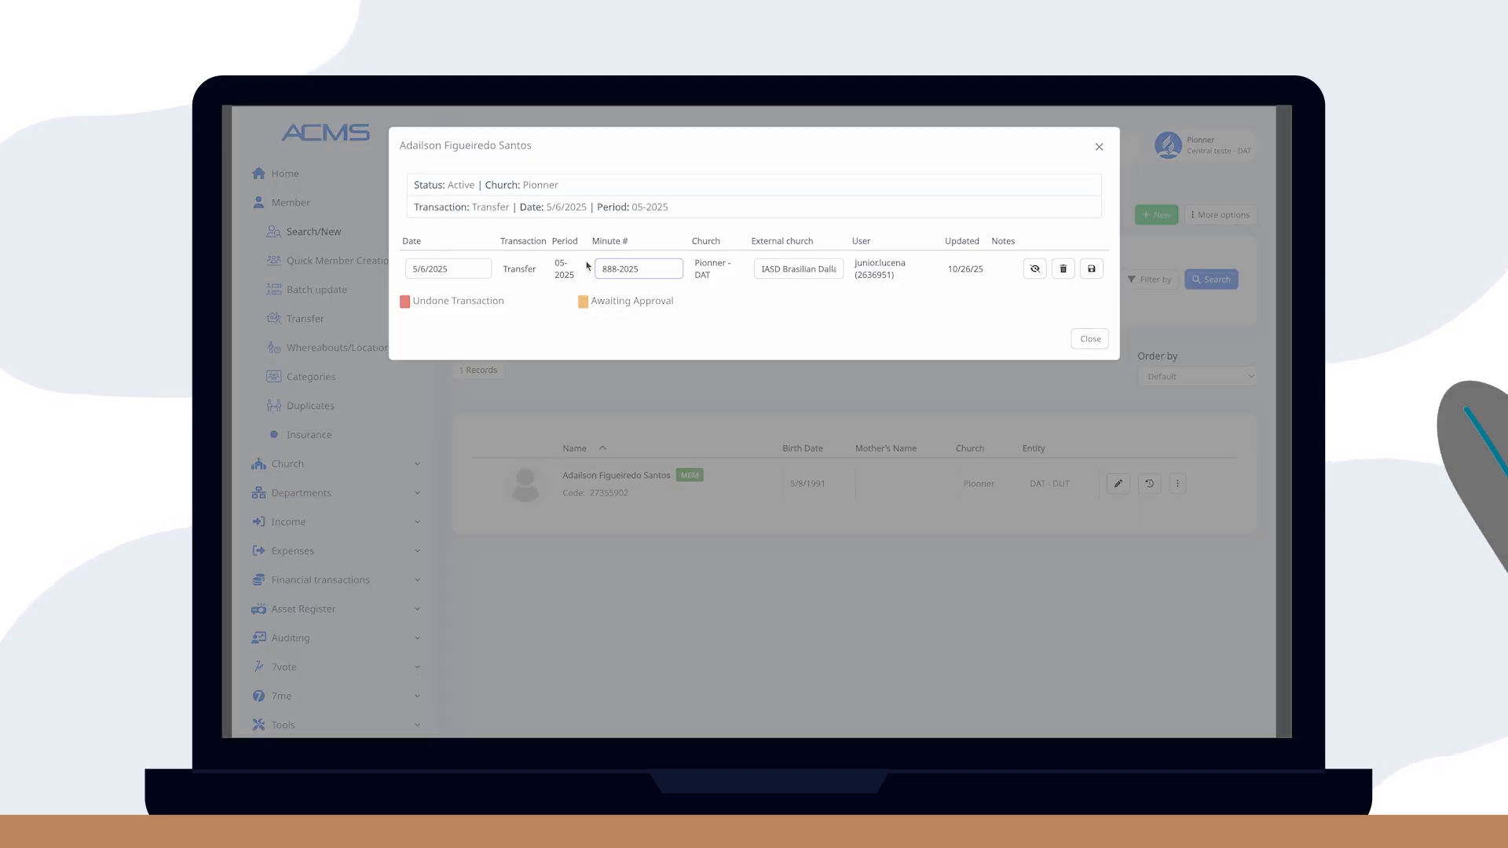
left_click(312, 318)
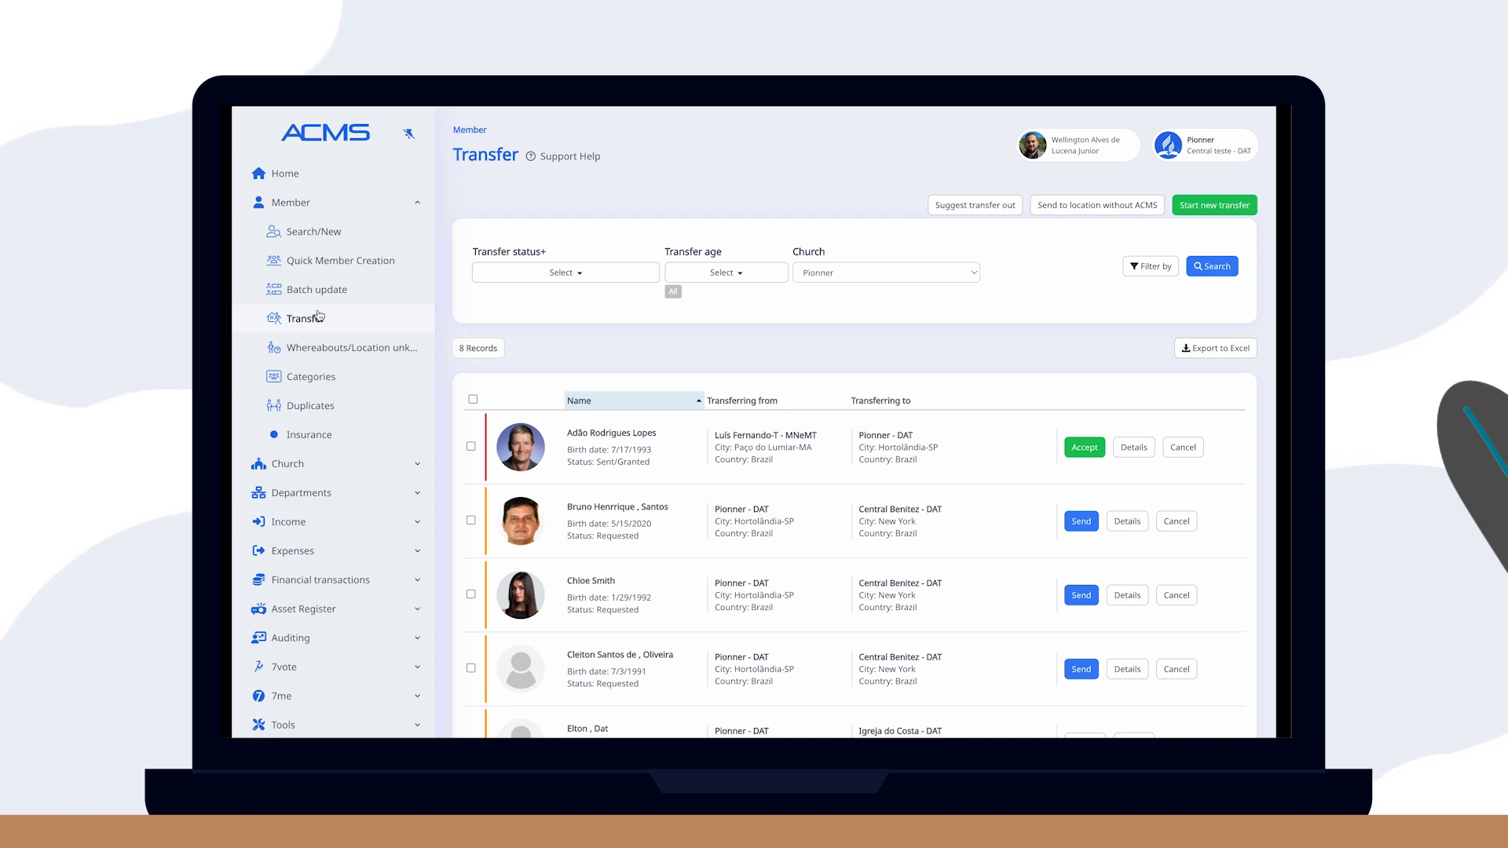
Start a transfer to a church without ACMS, choosing United States as the destination country.
left_click(1089, 208)
left_click(760, 404)
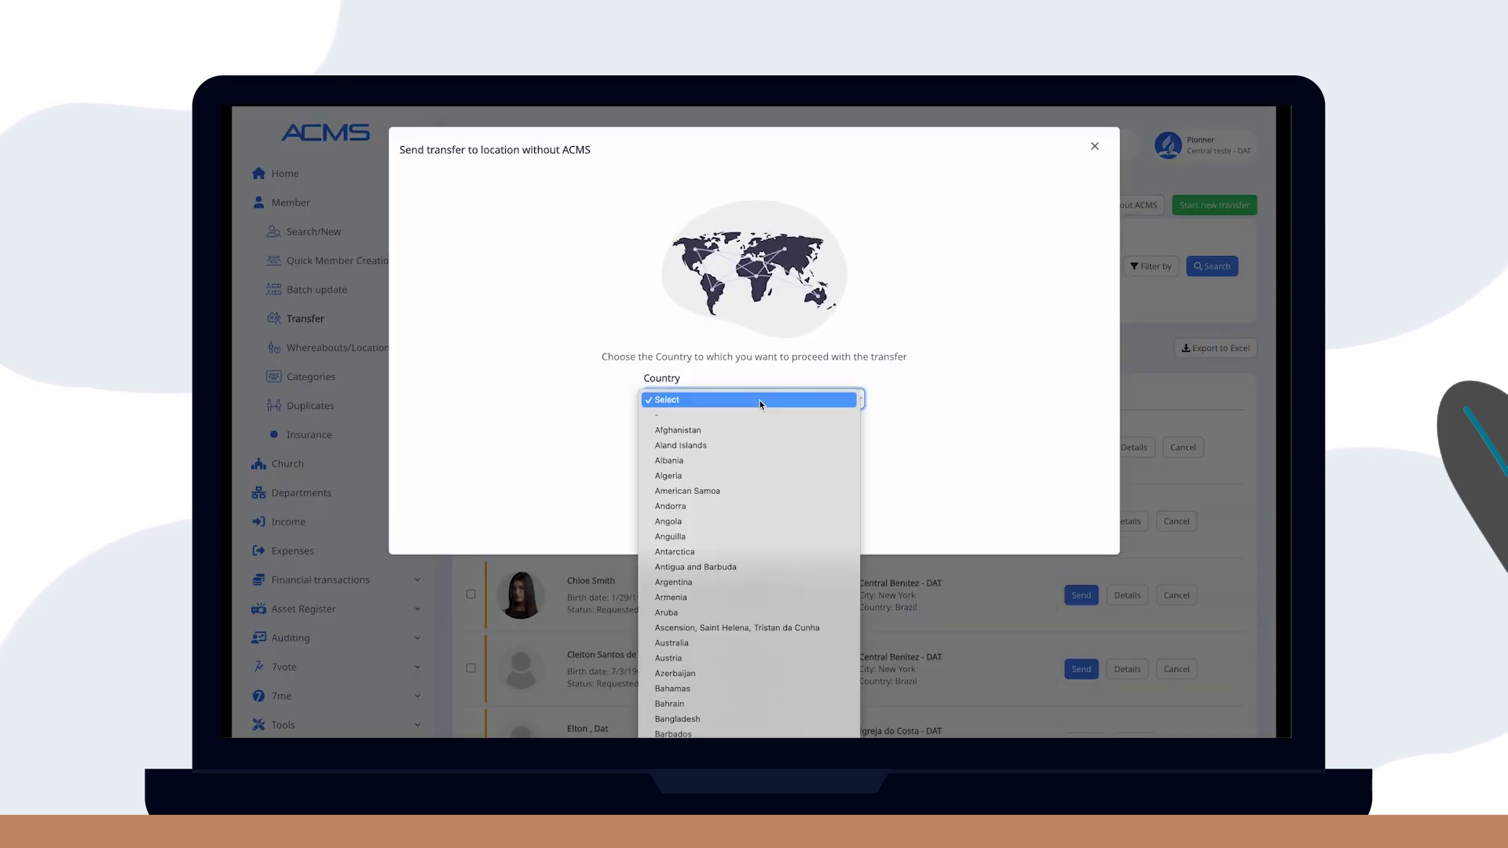
type("un")
key("Down")
key("Down")
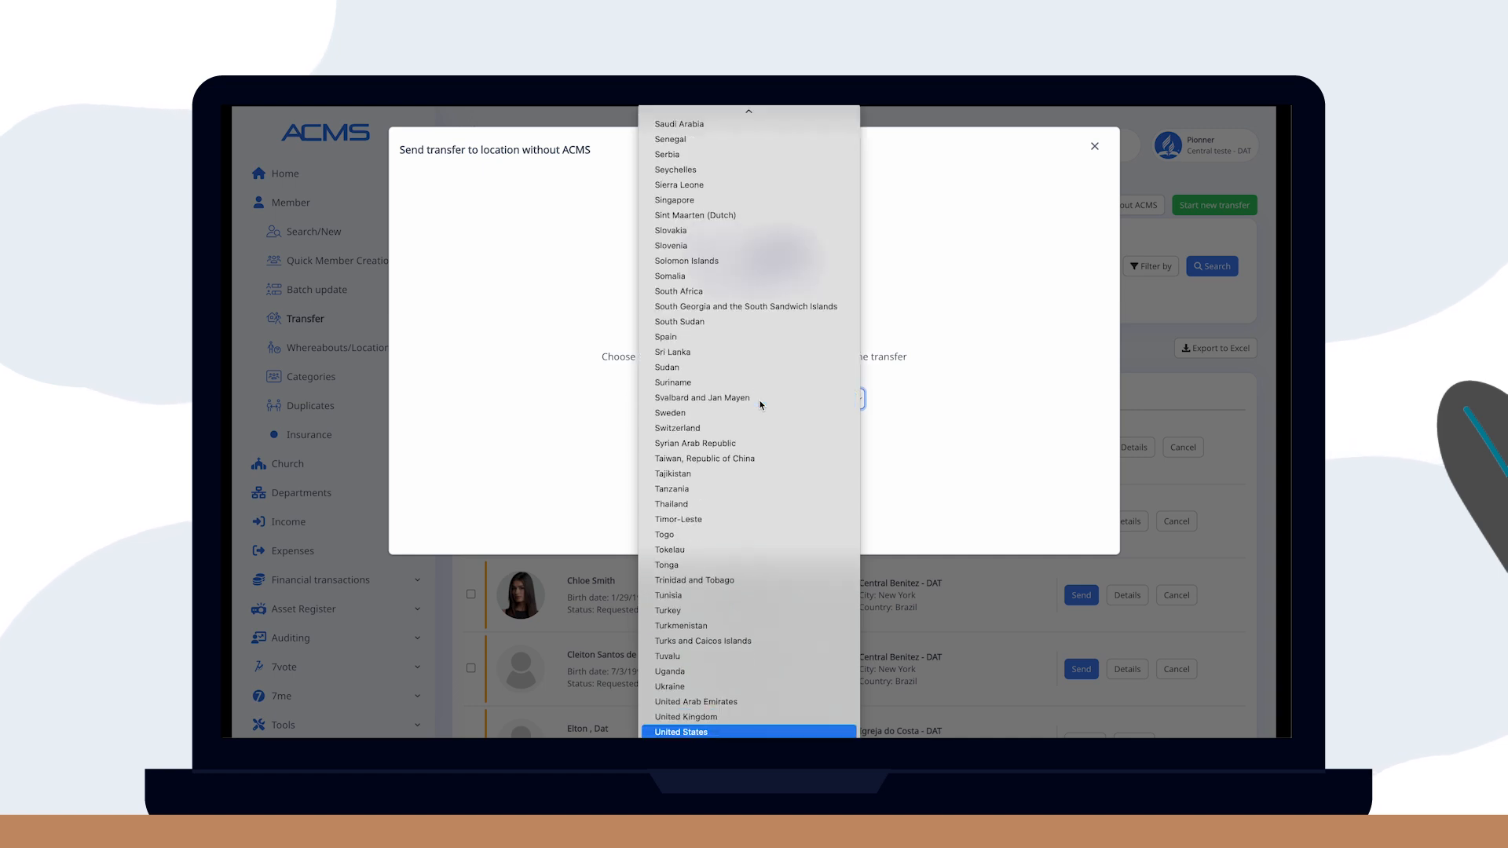
key("Return")
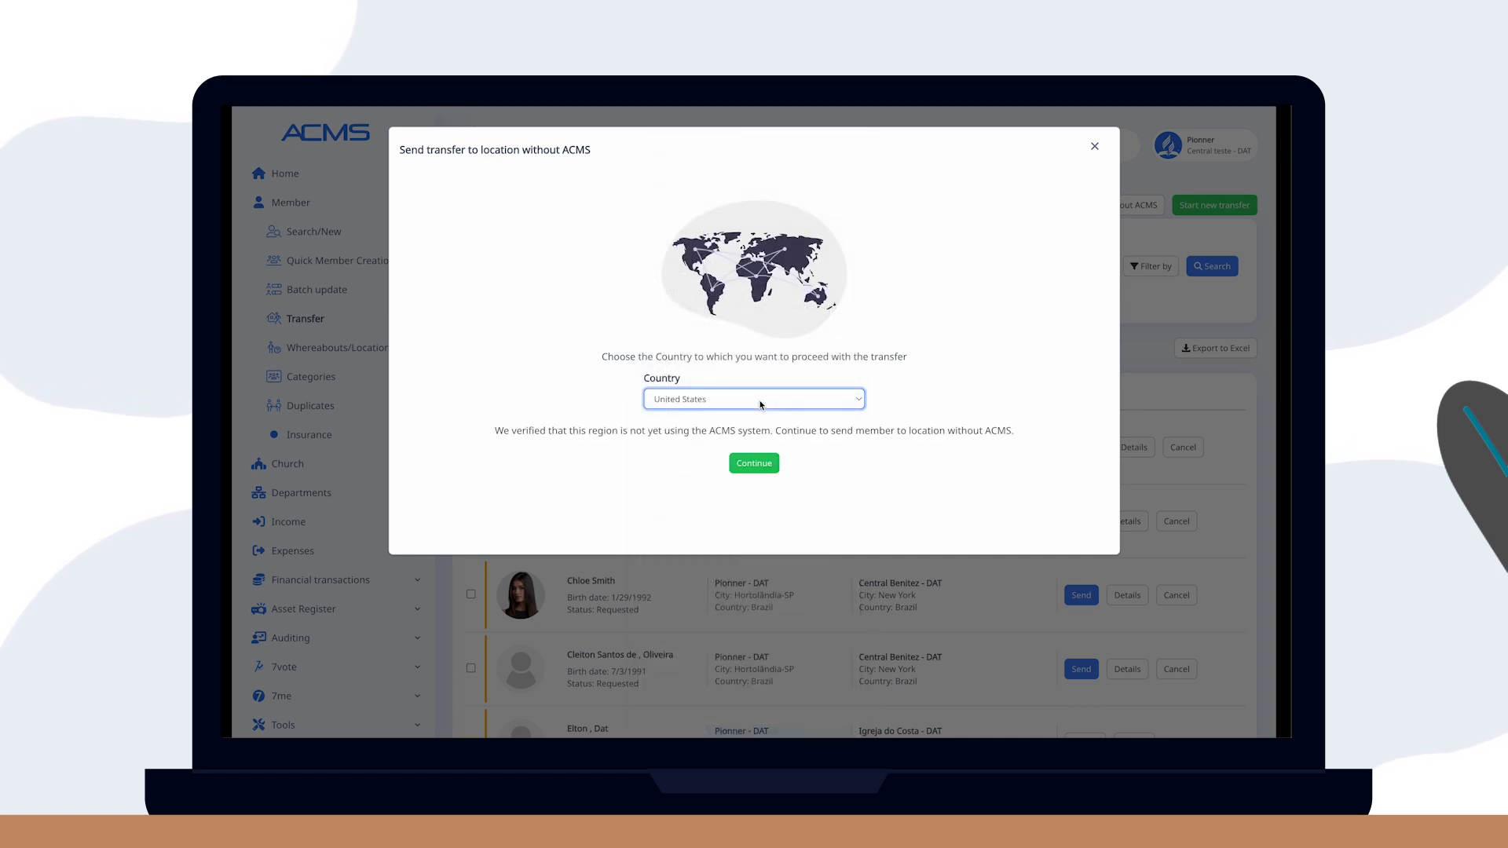
left_click(754, 464)
Set Dallas as the city and IASD Brasilian Dallas as the receiving church, and confirm.
left_click(640, 251)
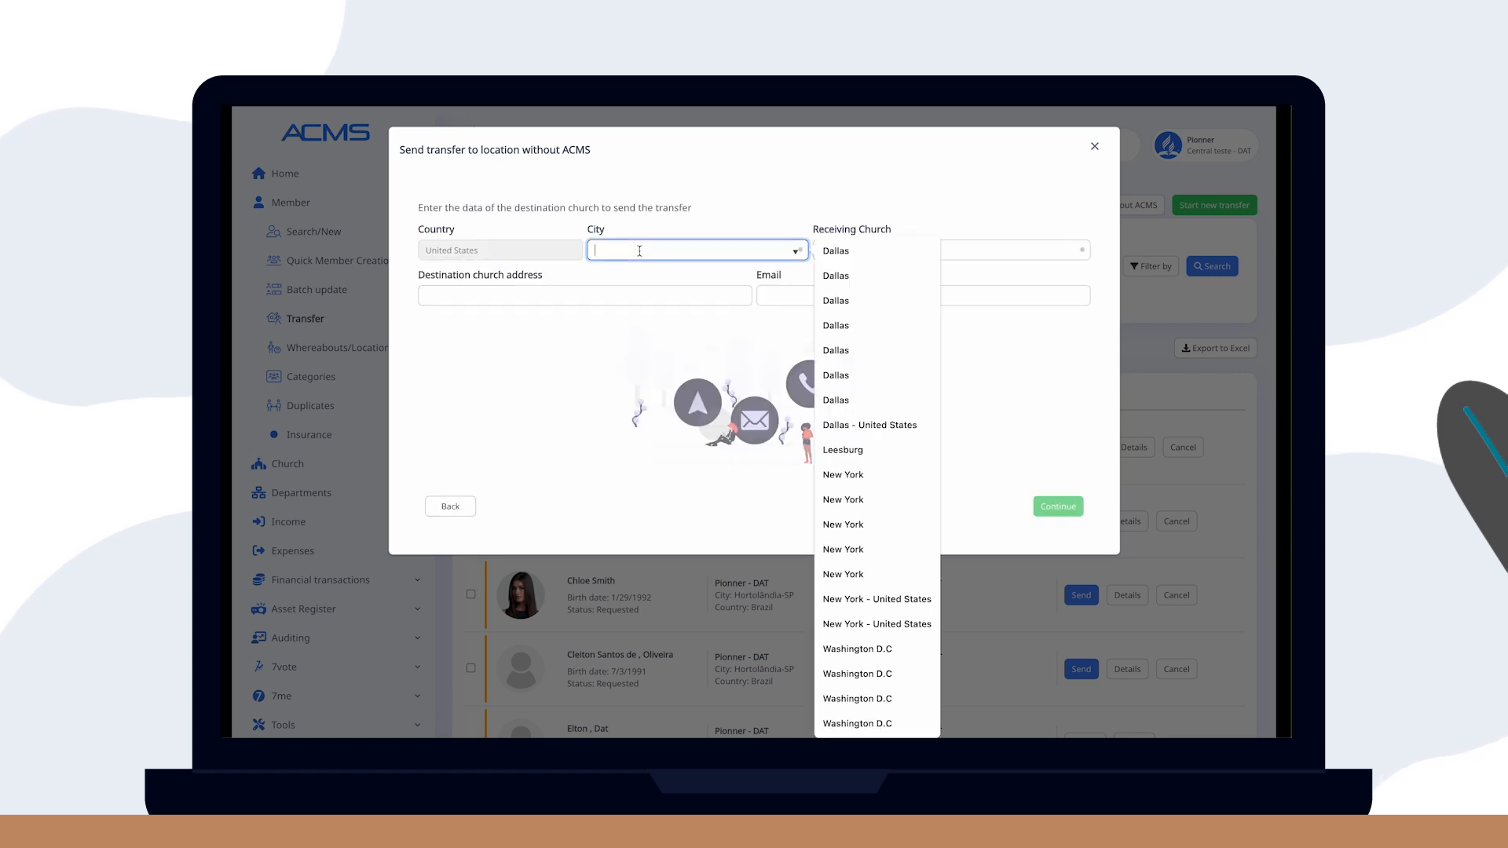
left_click(841, 251)
left_click(852, 251)
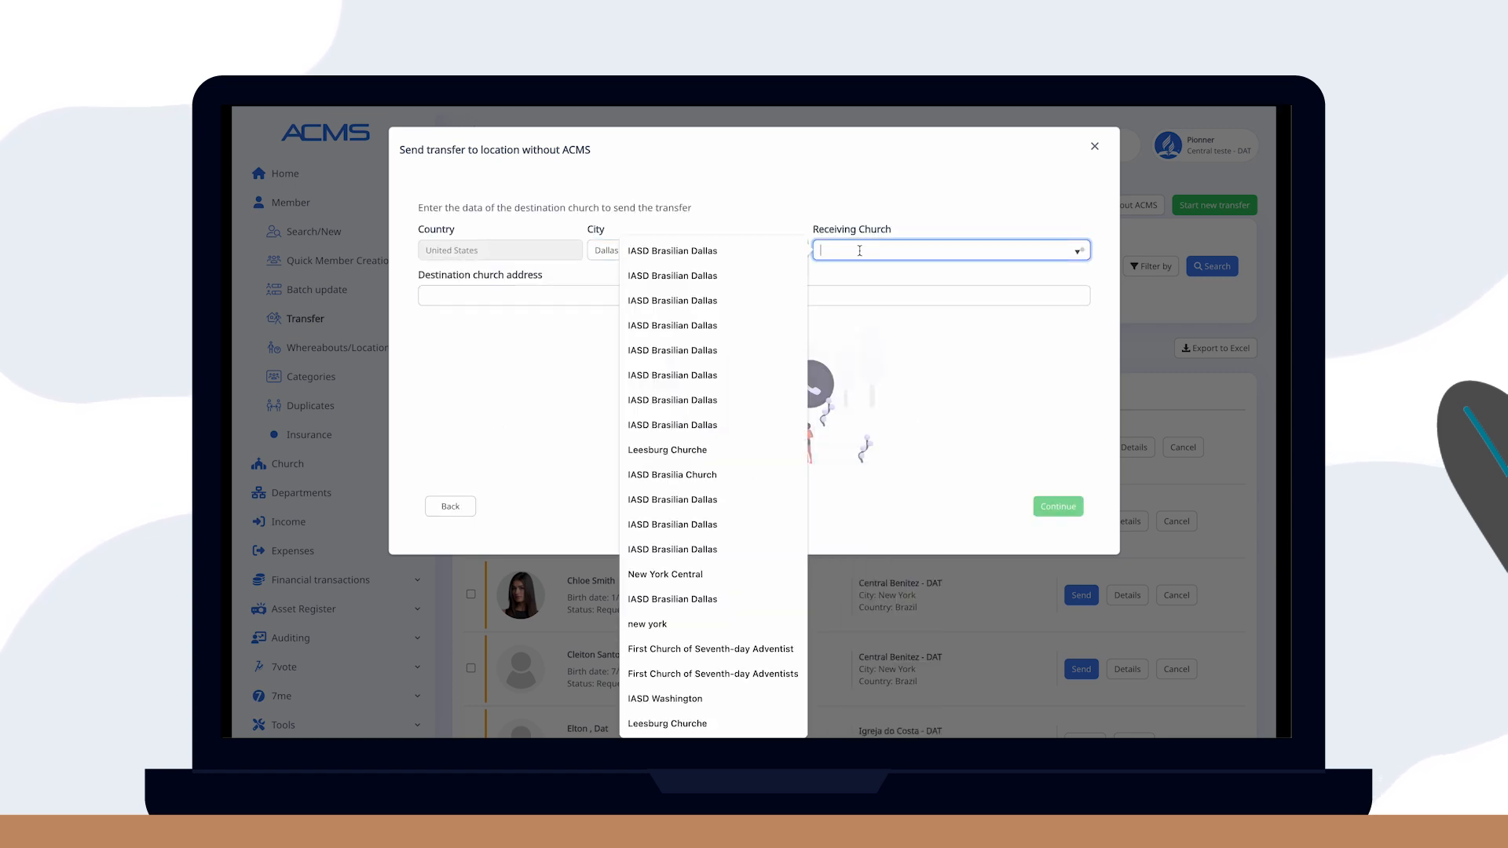
left_click(719, 251)
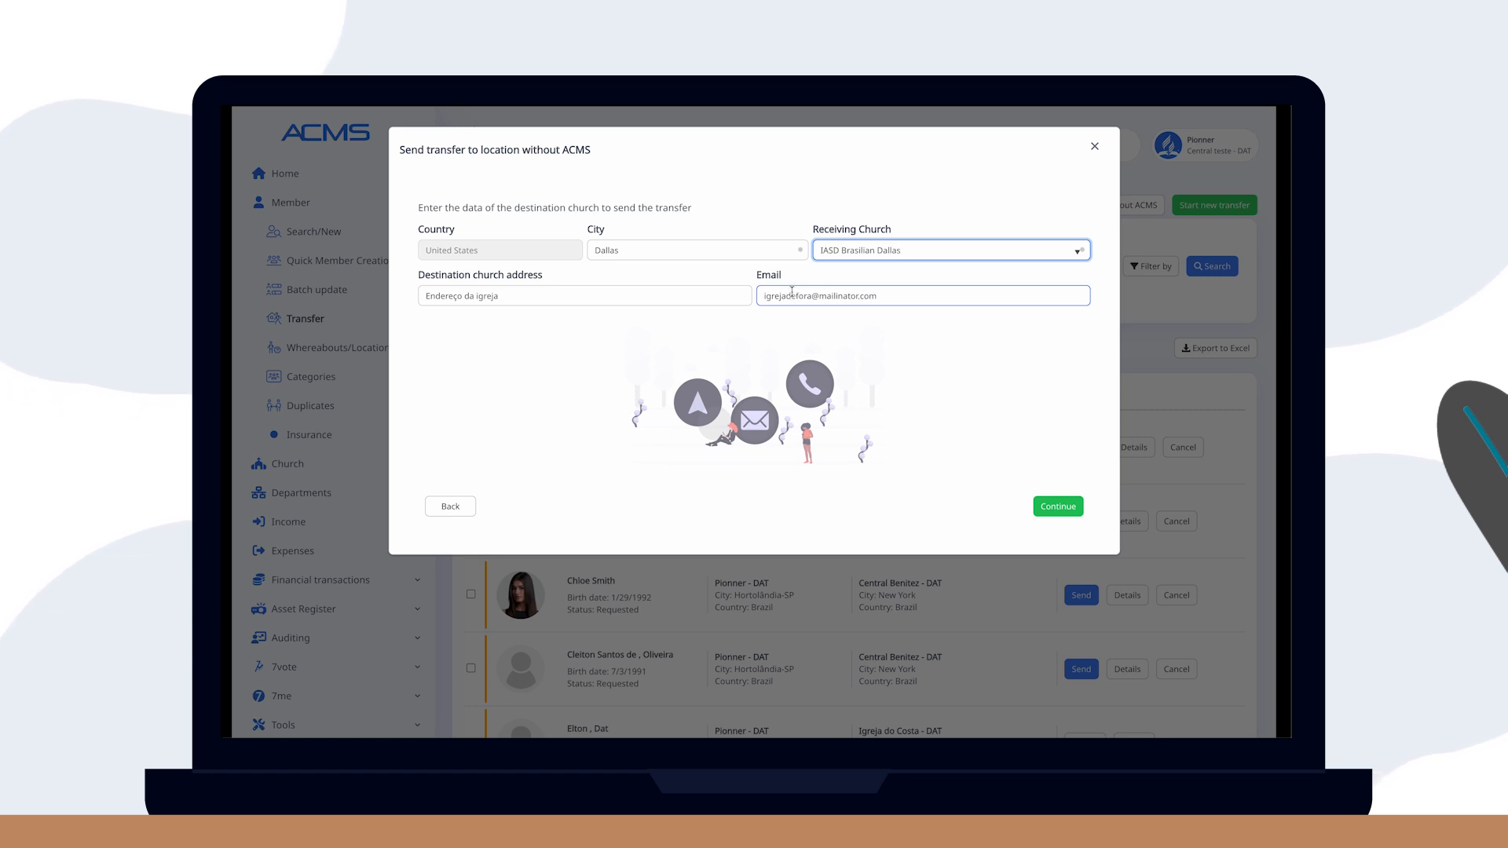
left_click(1063, 506)
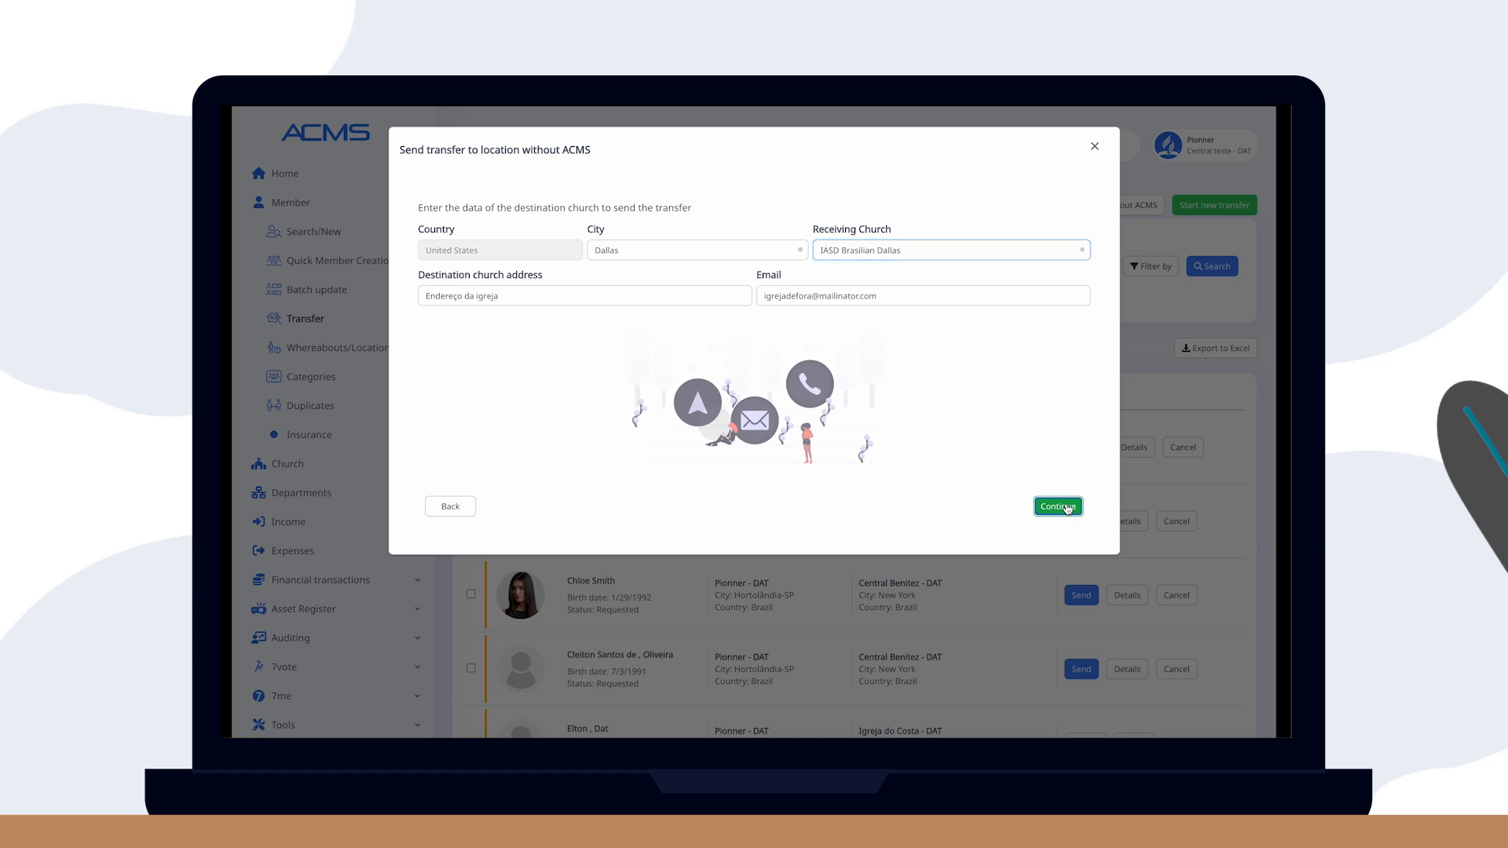
left_click(495, 333)
Search for the member by name, select them, and start their transfer.
type("marcos")
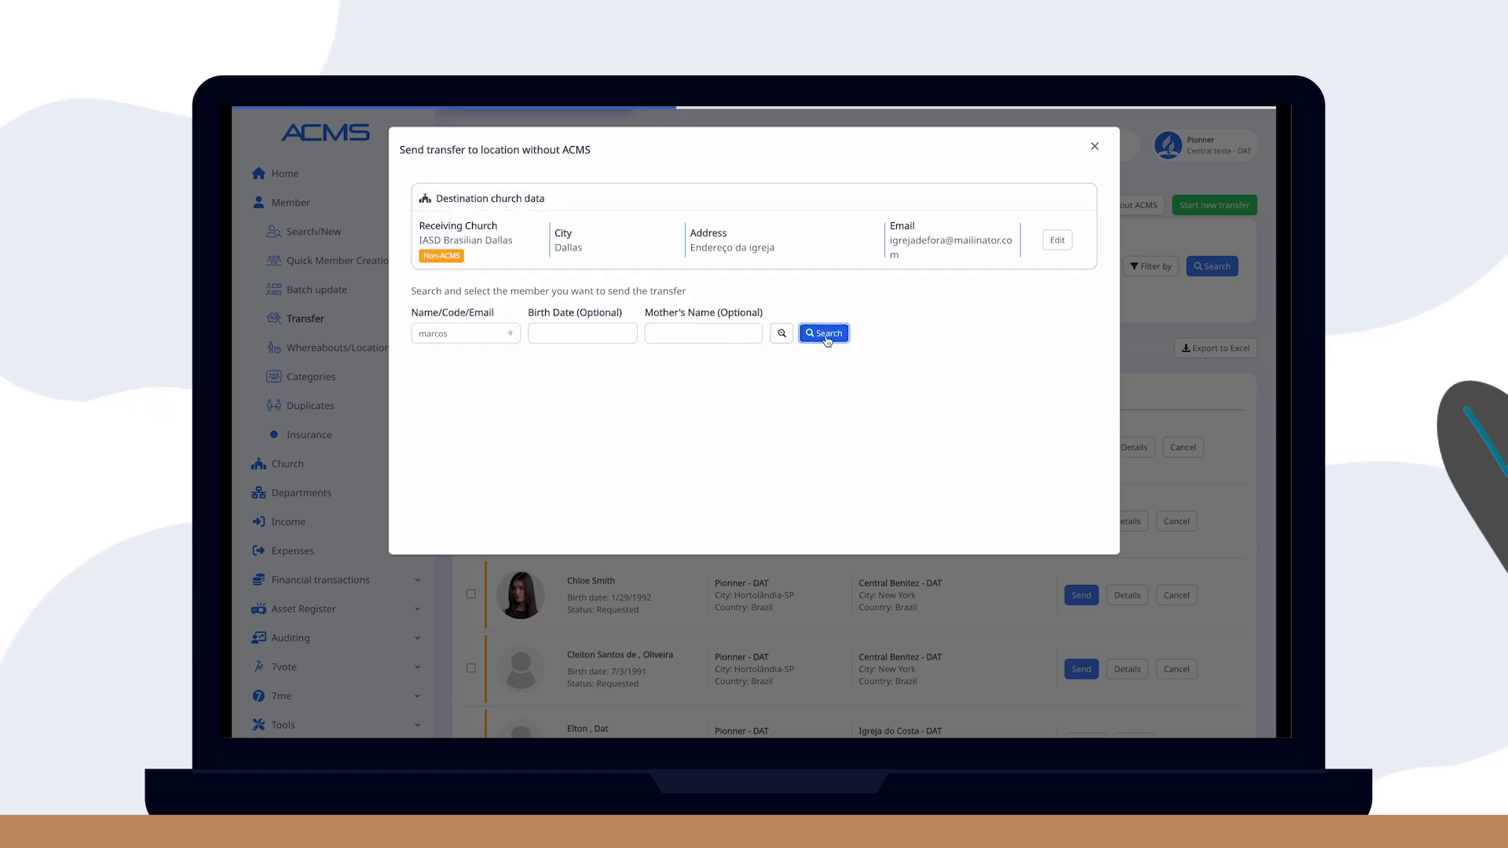
left_click(825, 336)
left_click(1016, 444)
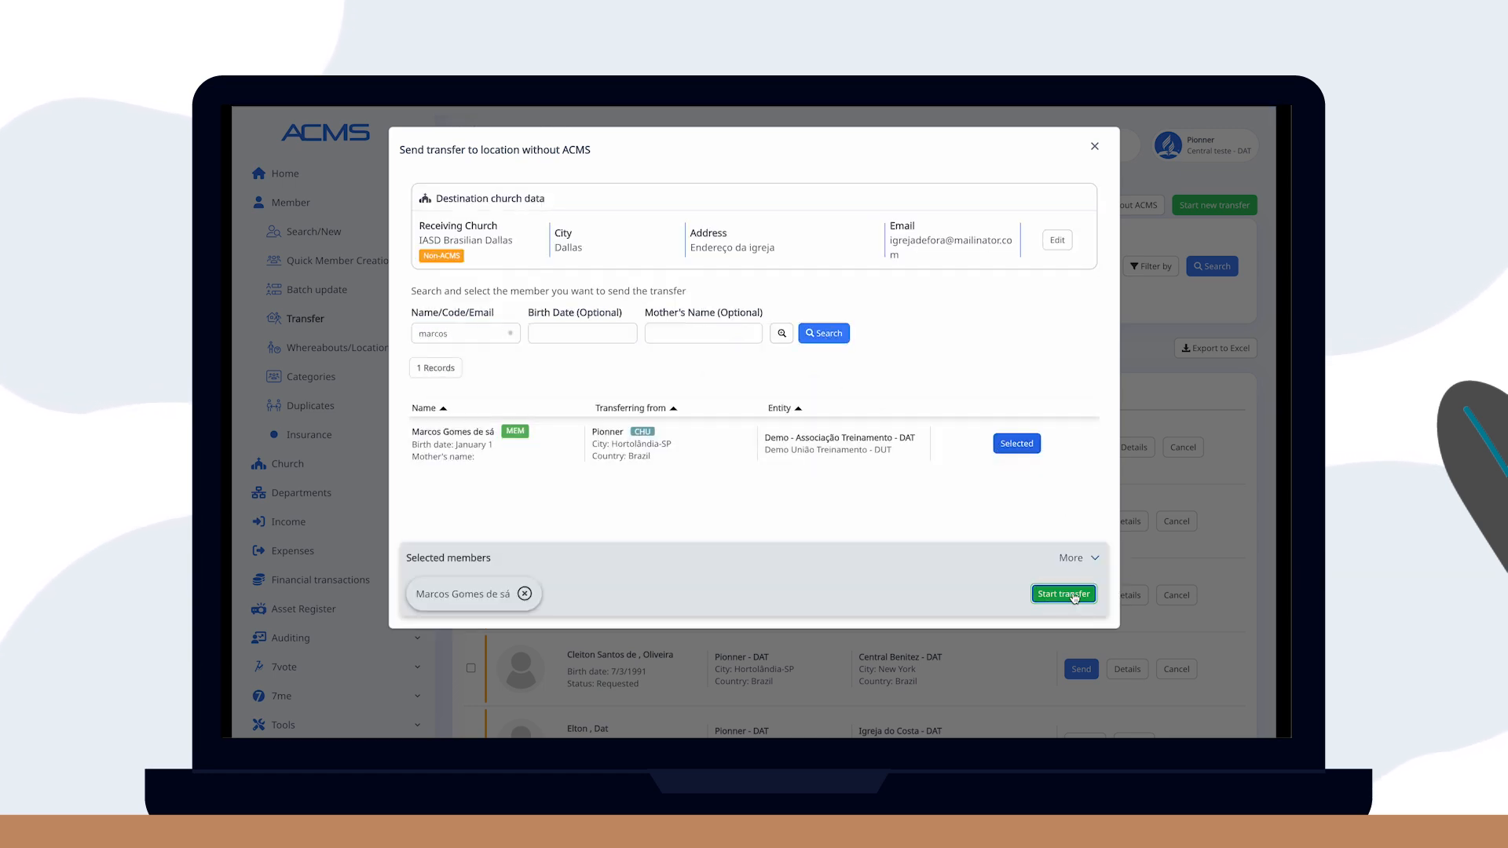
left_click(1064, 594)
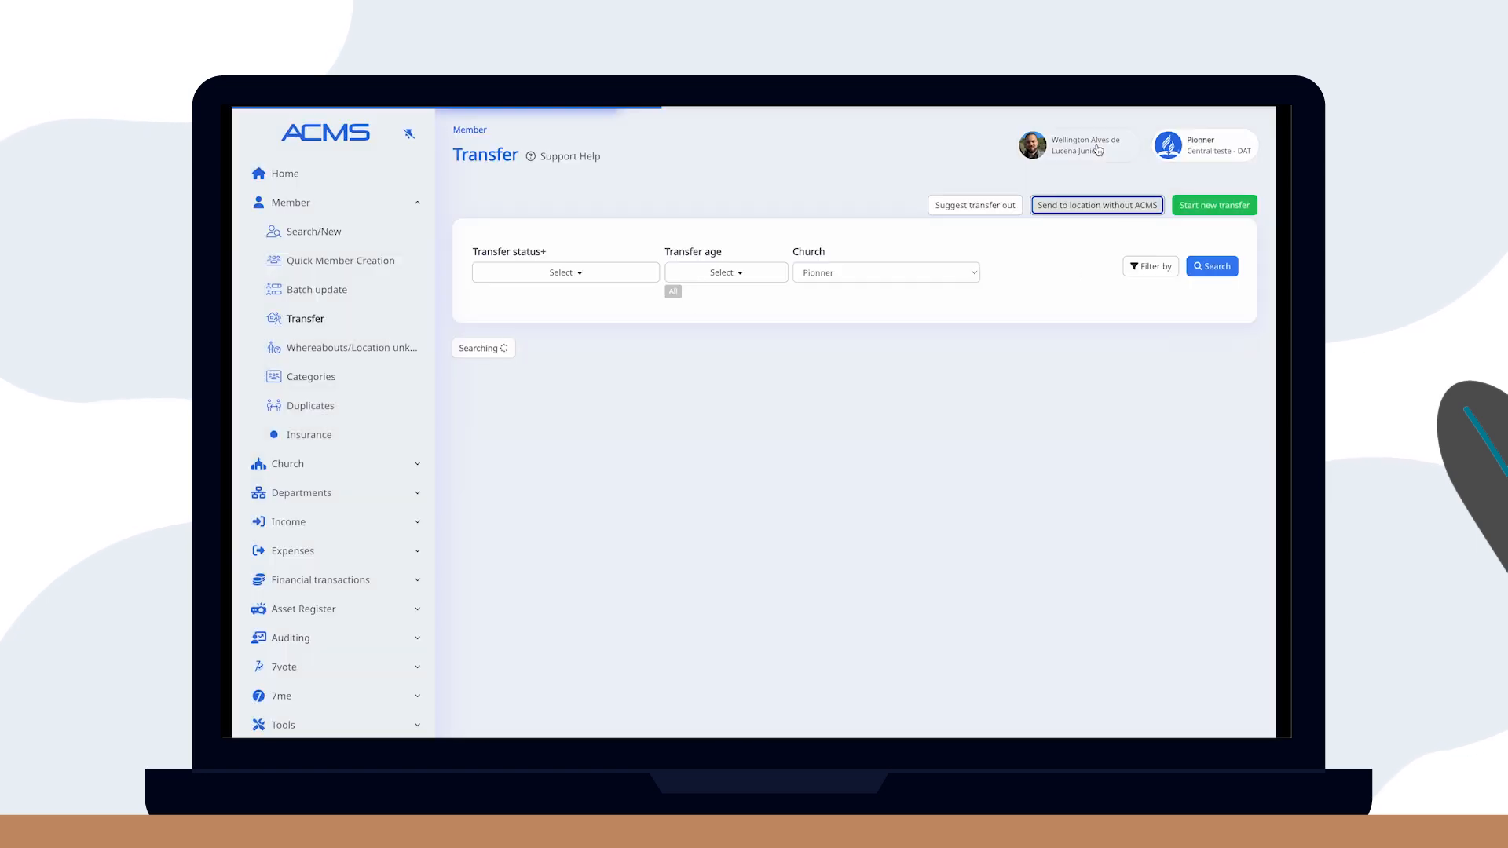
scroll(920, 401, "down", 6)
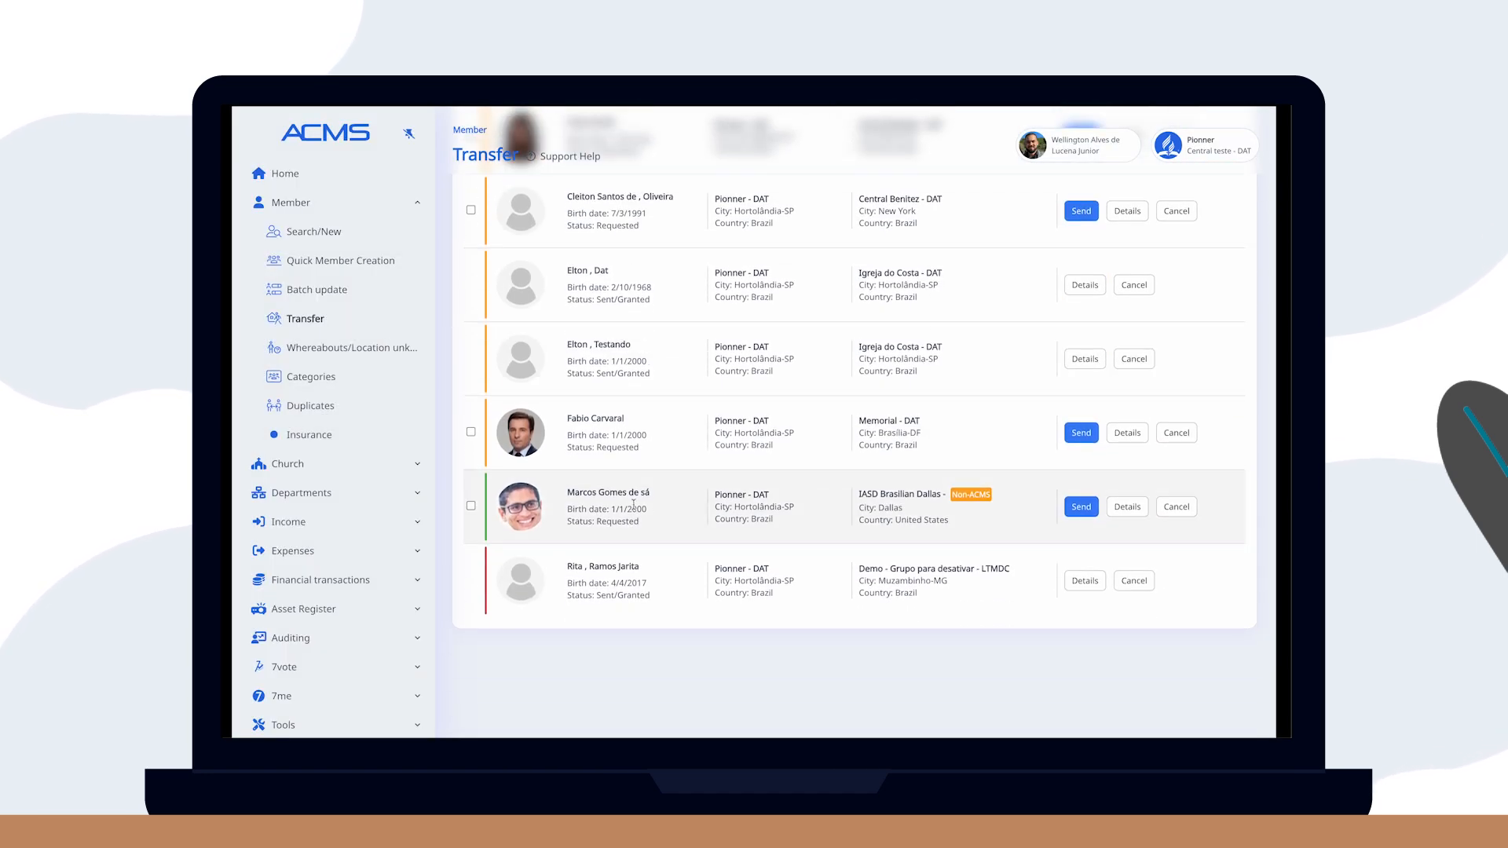
Send the transfer with vote date 04/04/2025 and minute number 996-.
left_click(1082, 504)
left_click(553, 350)
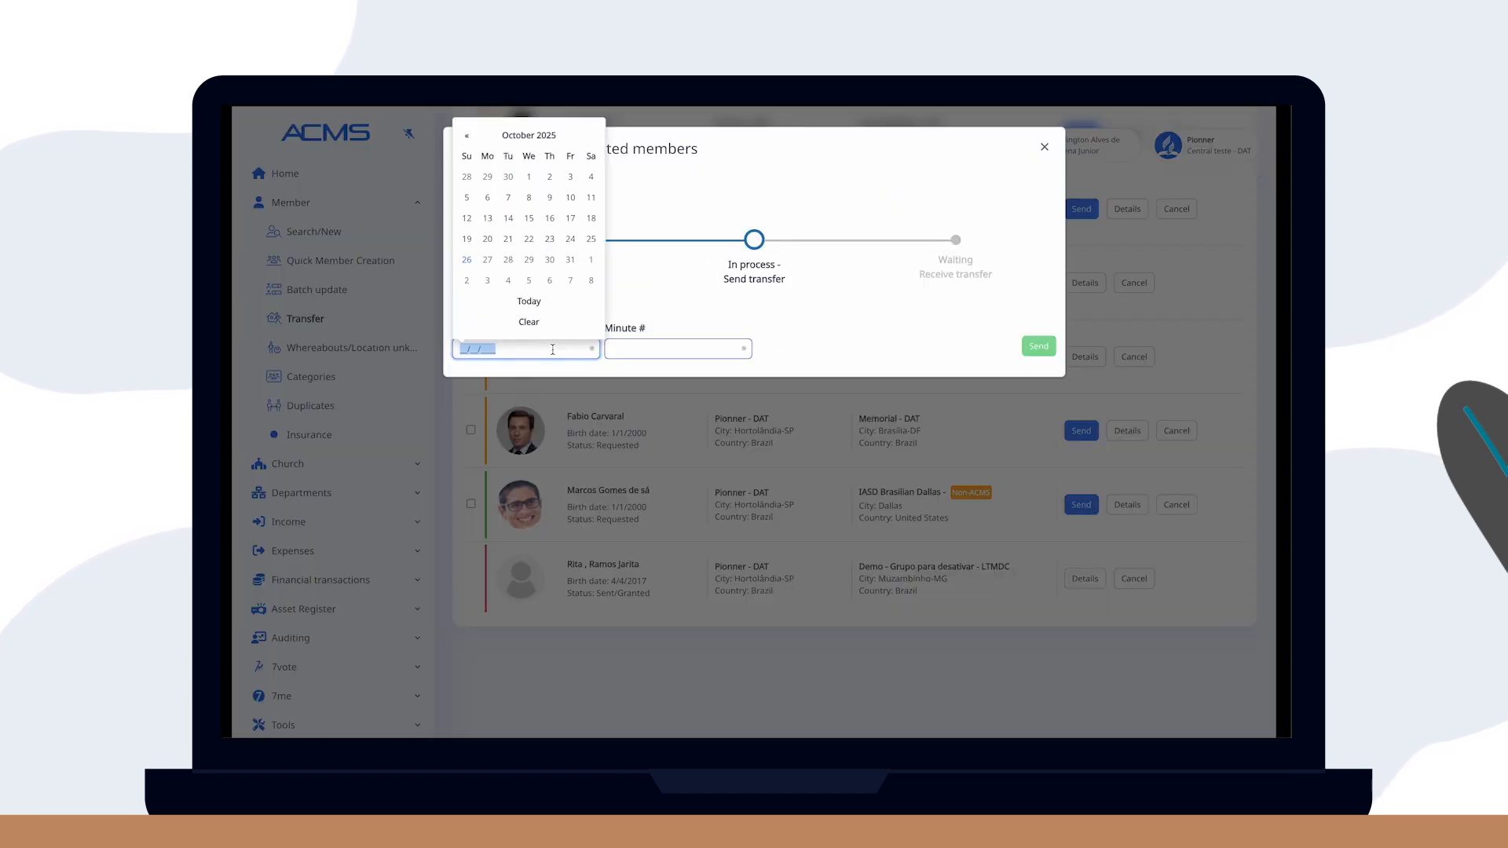
type("04/04/2025")
left_click(675, 348)
type("996-2025")
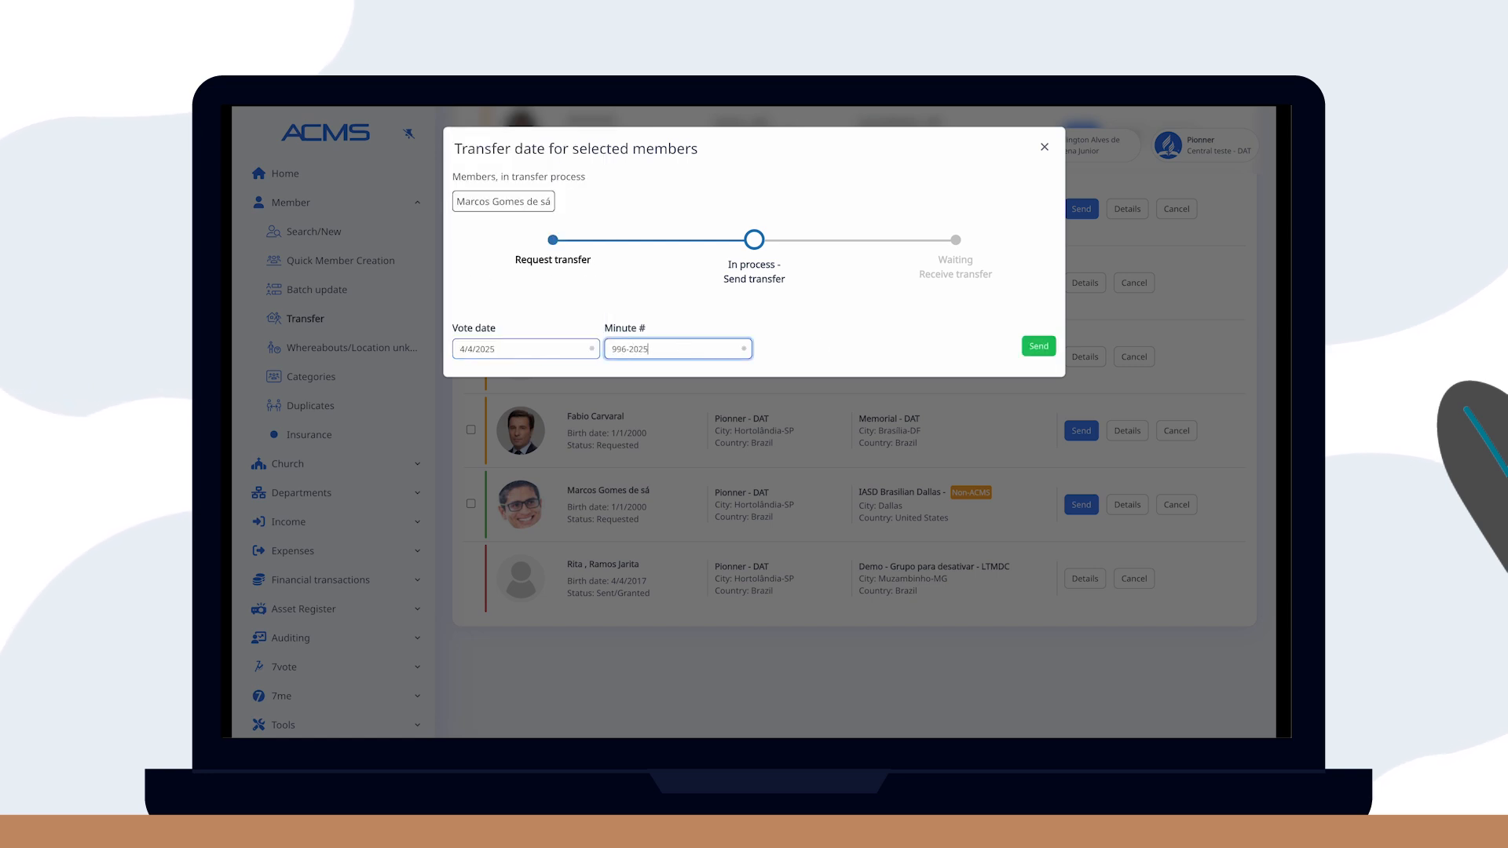
left_click(1035, 345)
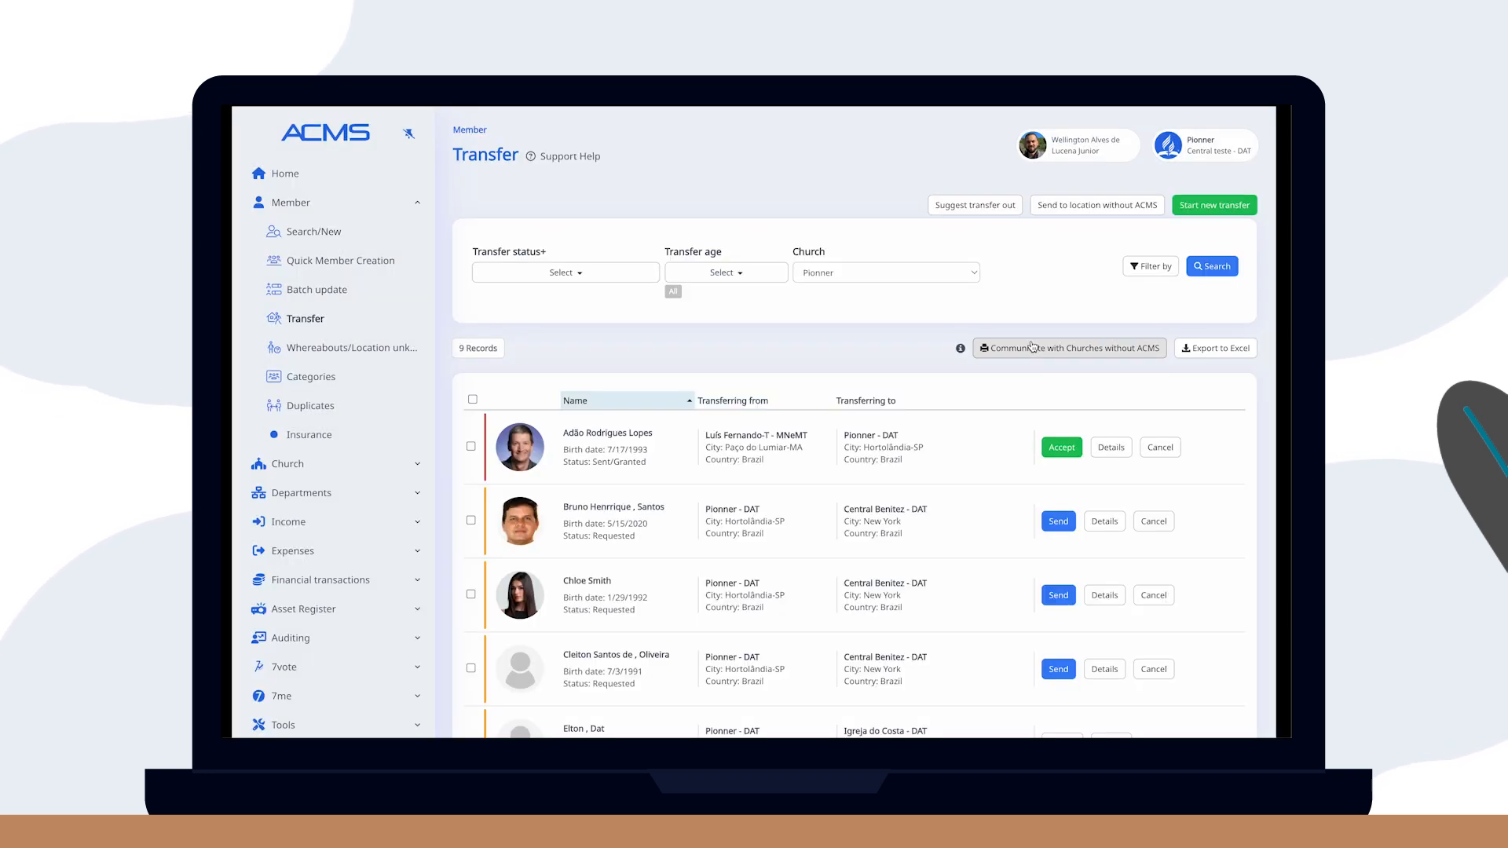
scroll(1021, 380, "down", 5)
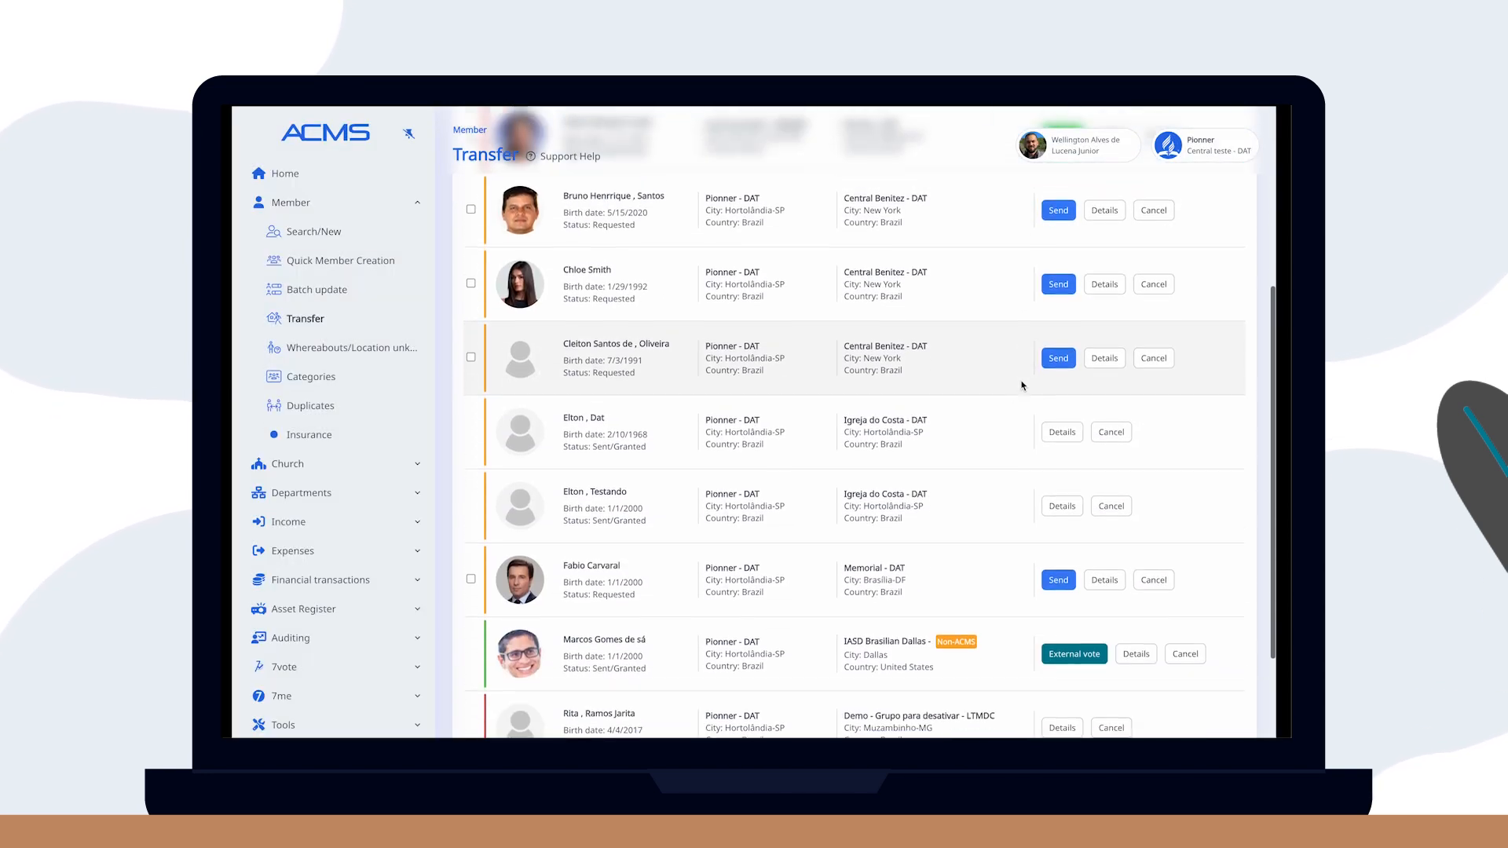
left_click(1131, 602)
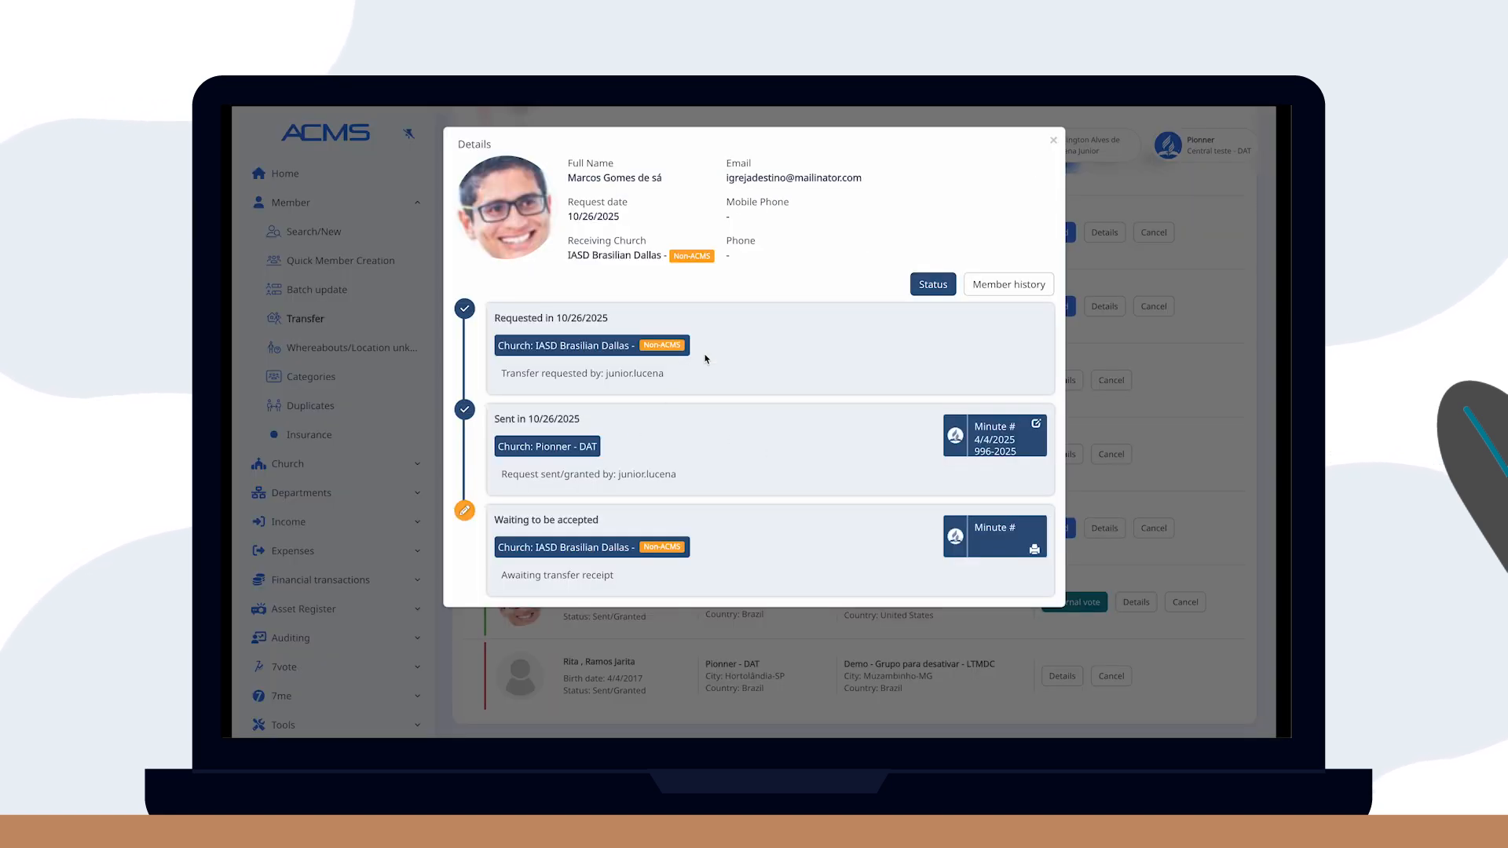
left_click(1053, 141)
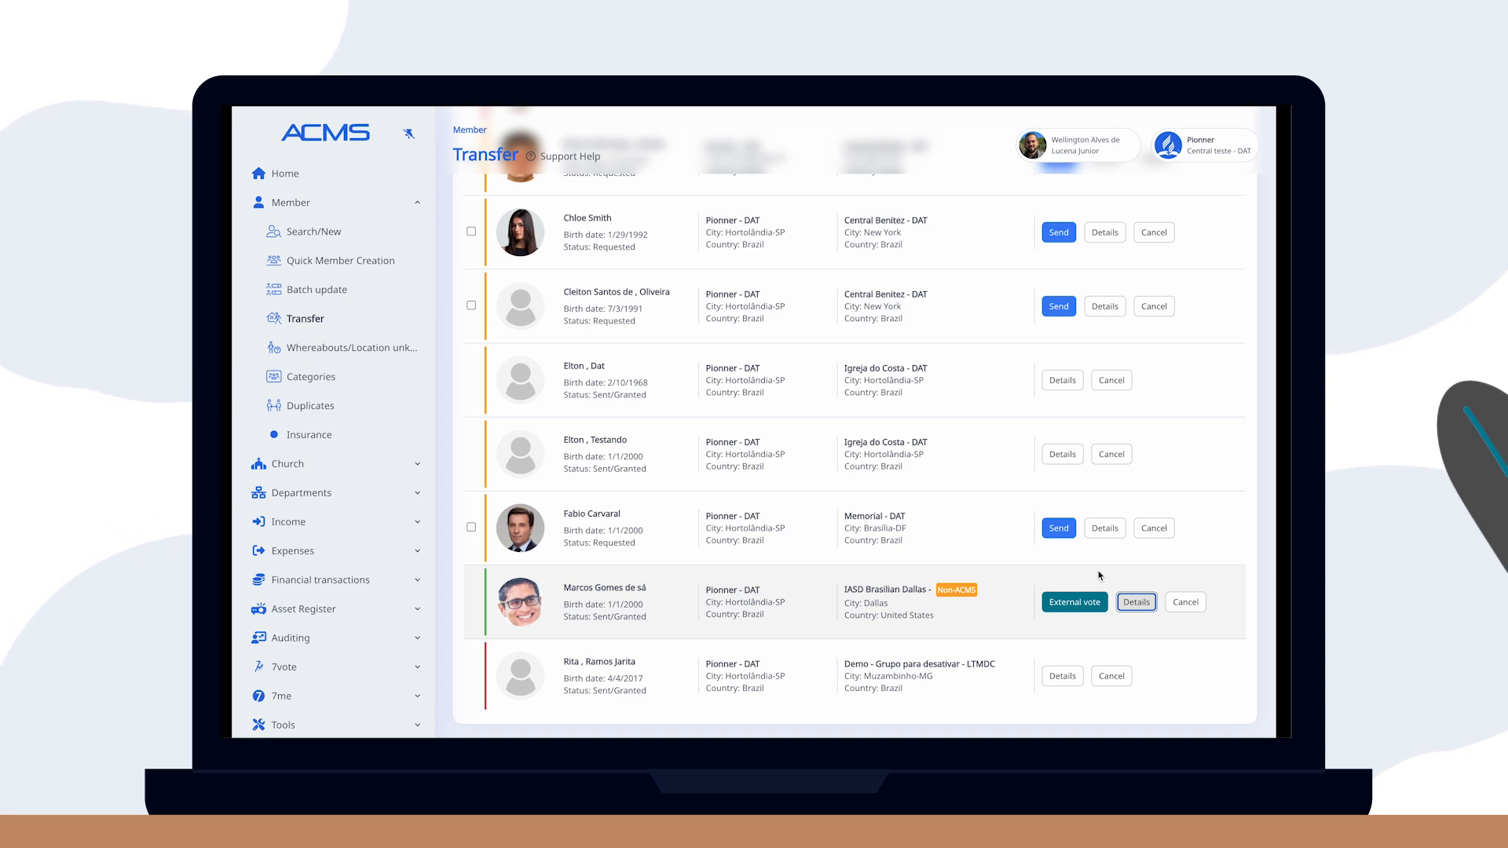
left_click(1075, 603)
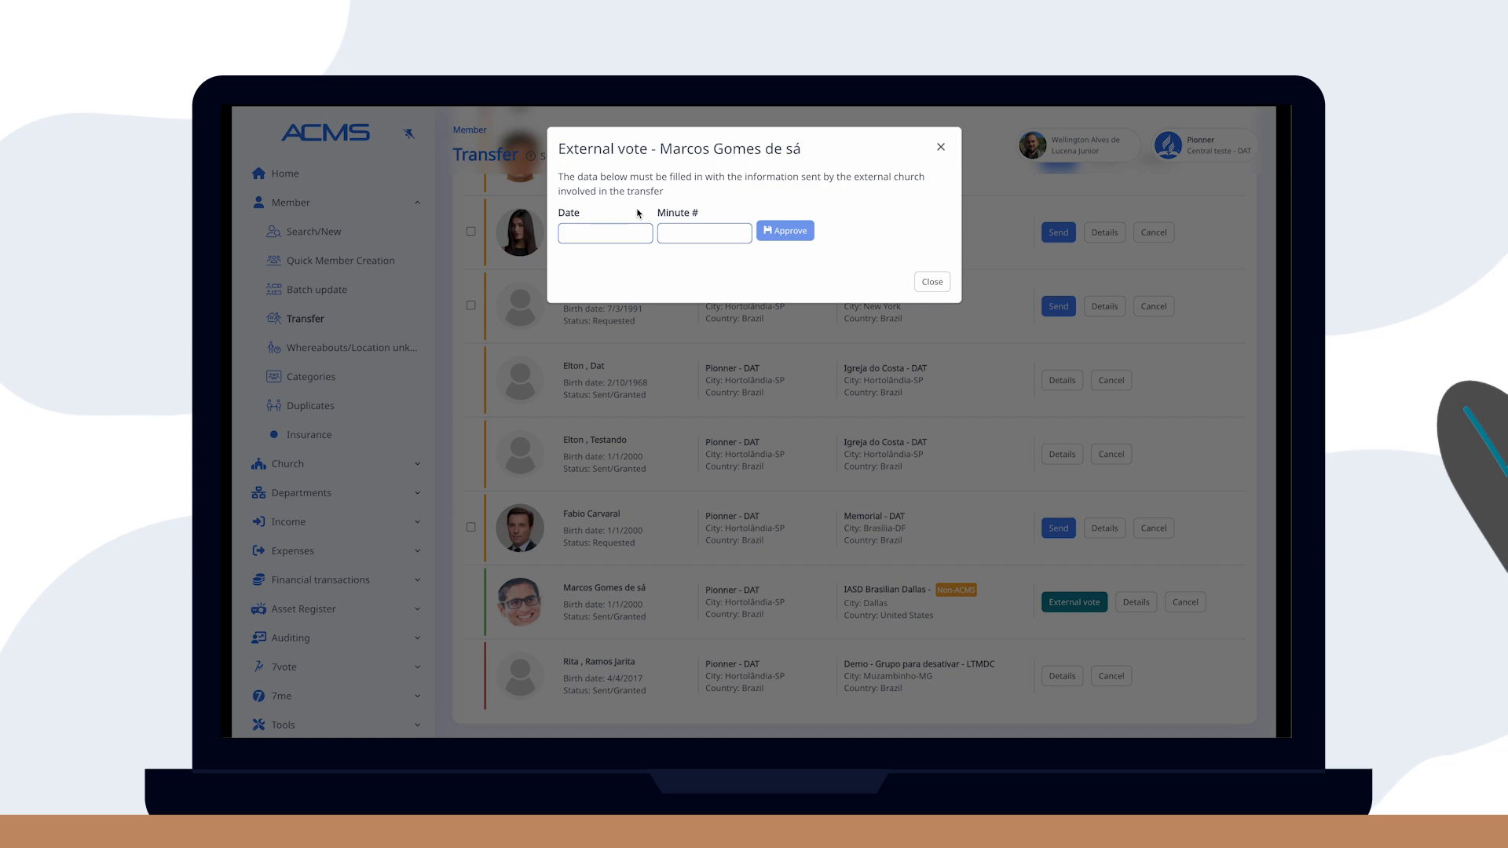
left_click(932, 281)
scroll(971, 299, "up", 5)
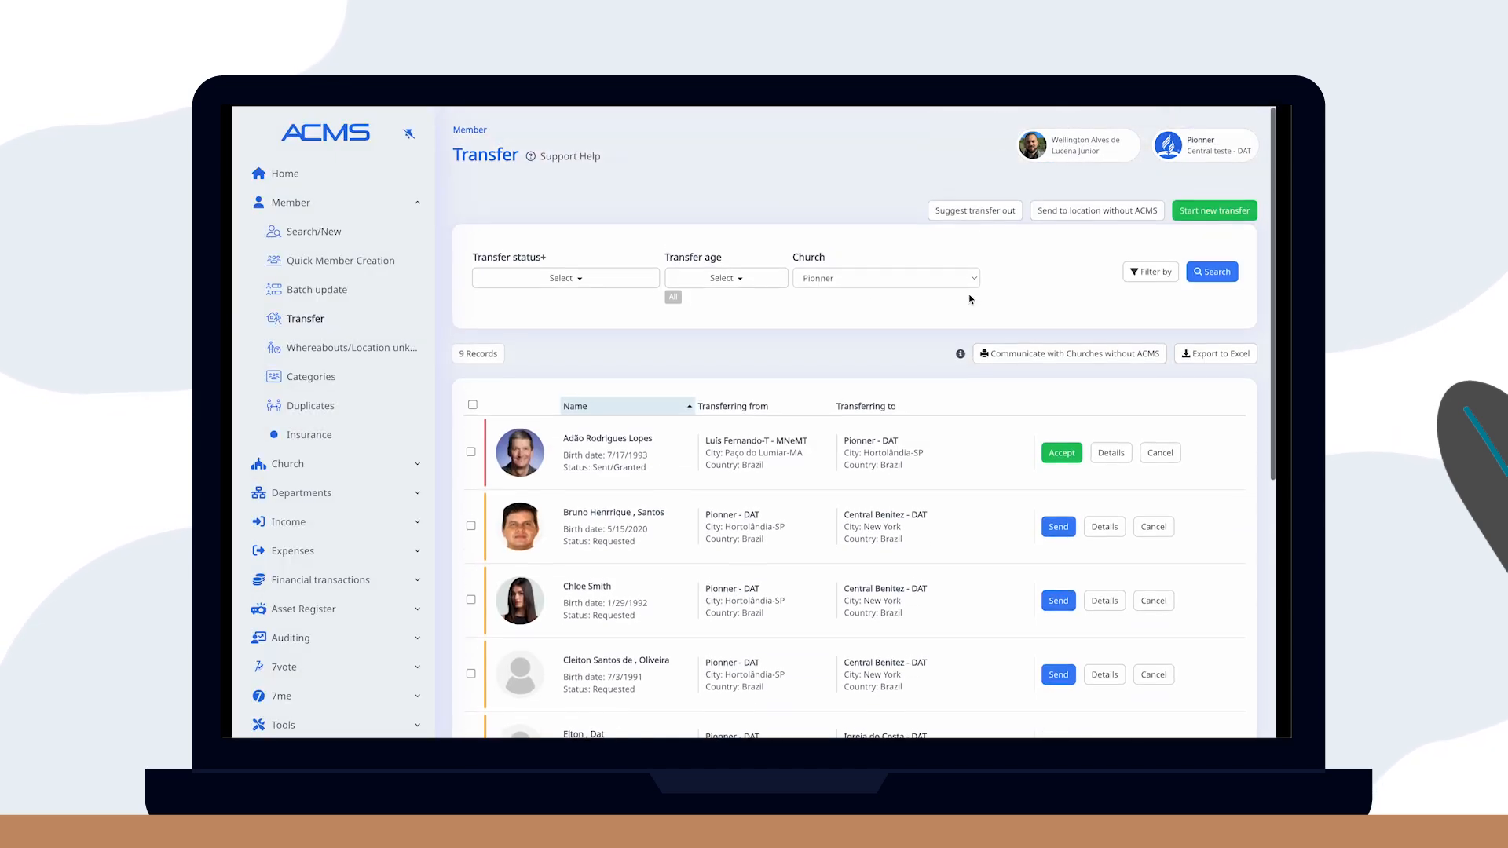
Email the transfer letter in English (US) to IASD Brasilian Dallas.
left_click(1063, 351)
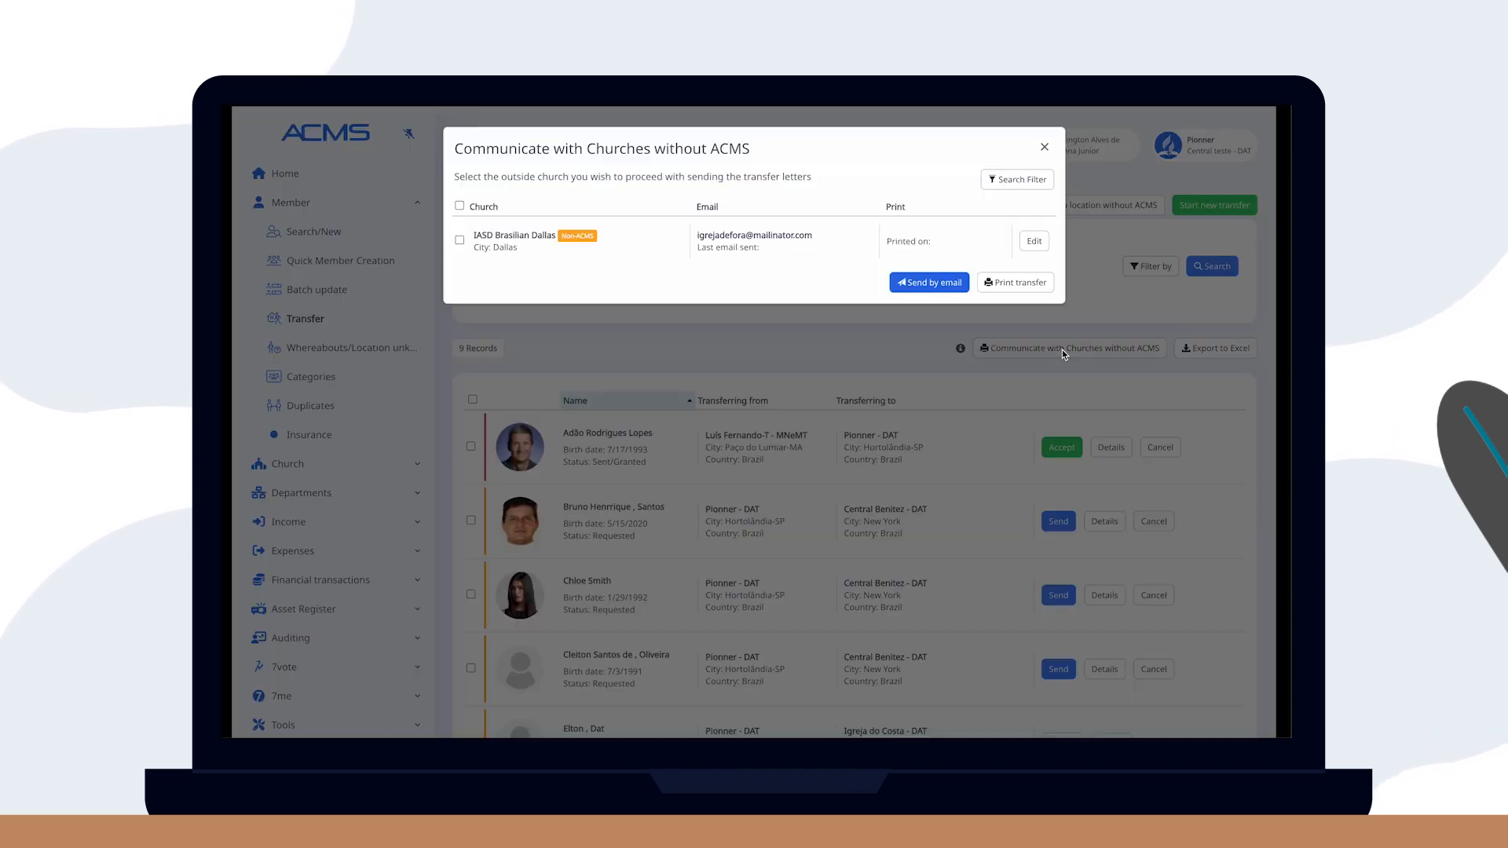
left_click(460, 239)
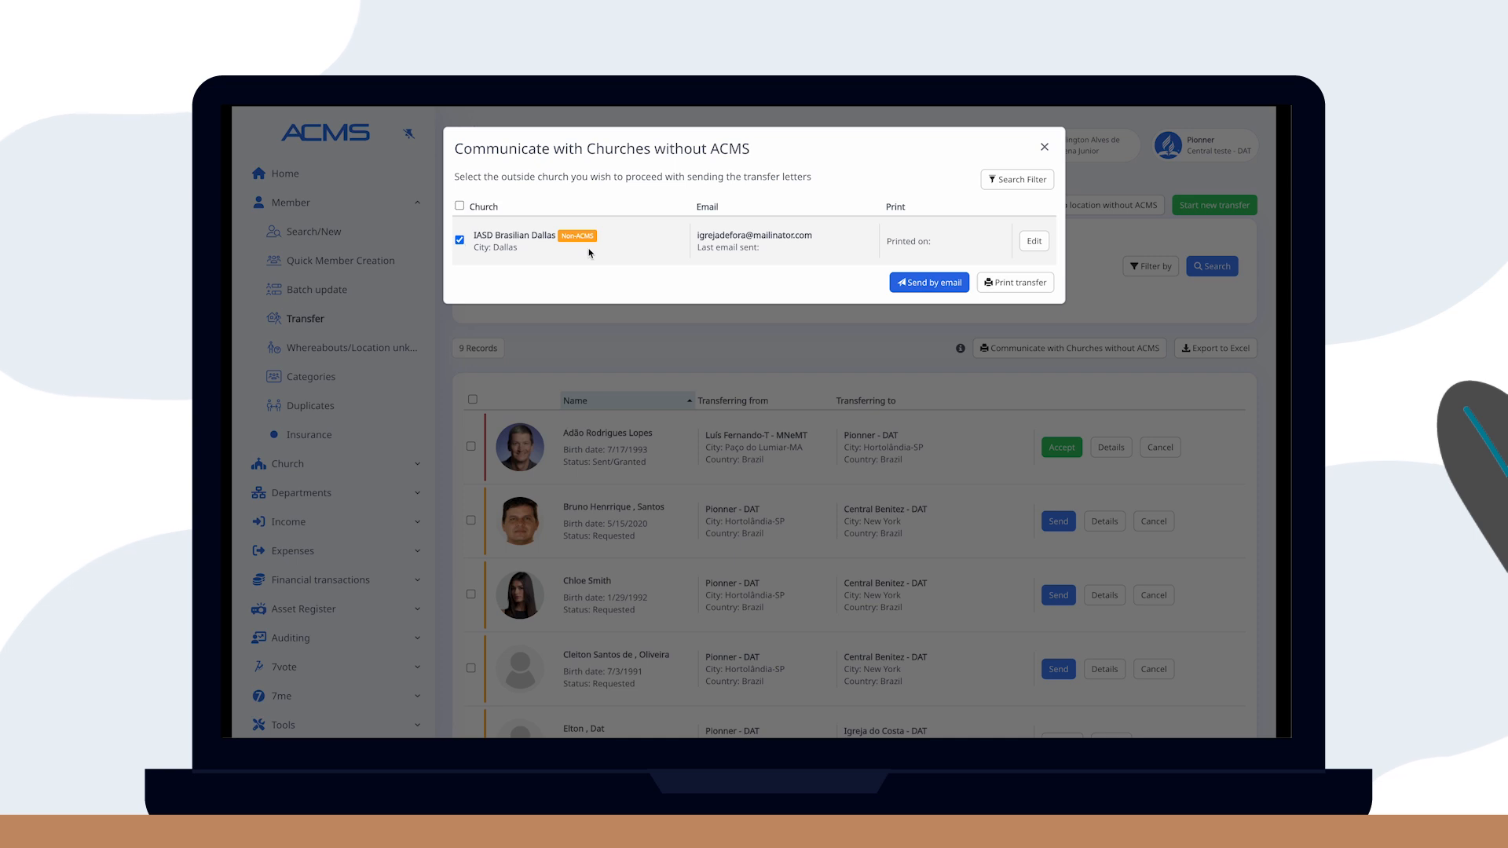
left_click(927, 283)
left_click(754, 156)
left_click(718, 292)
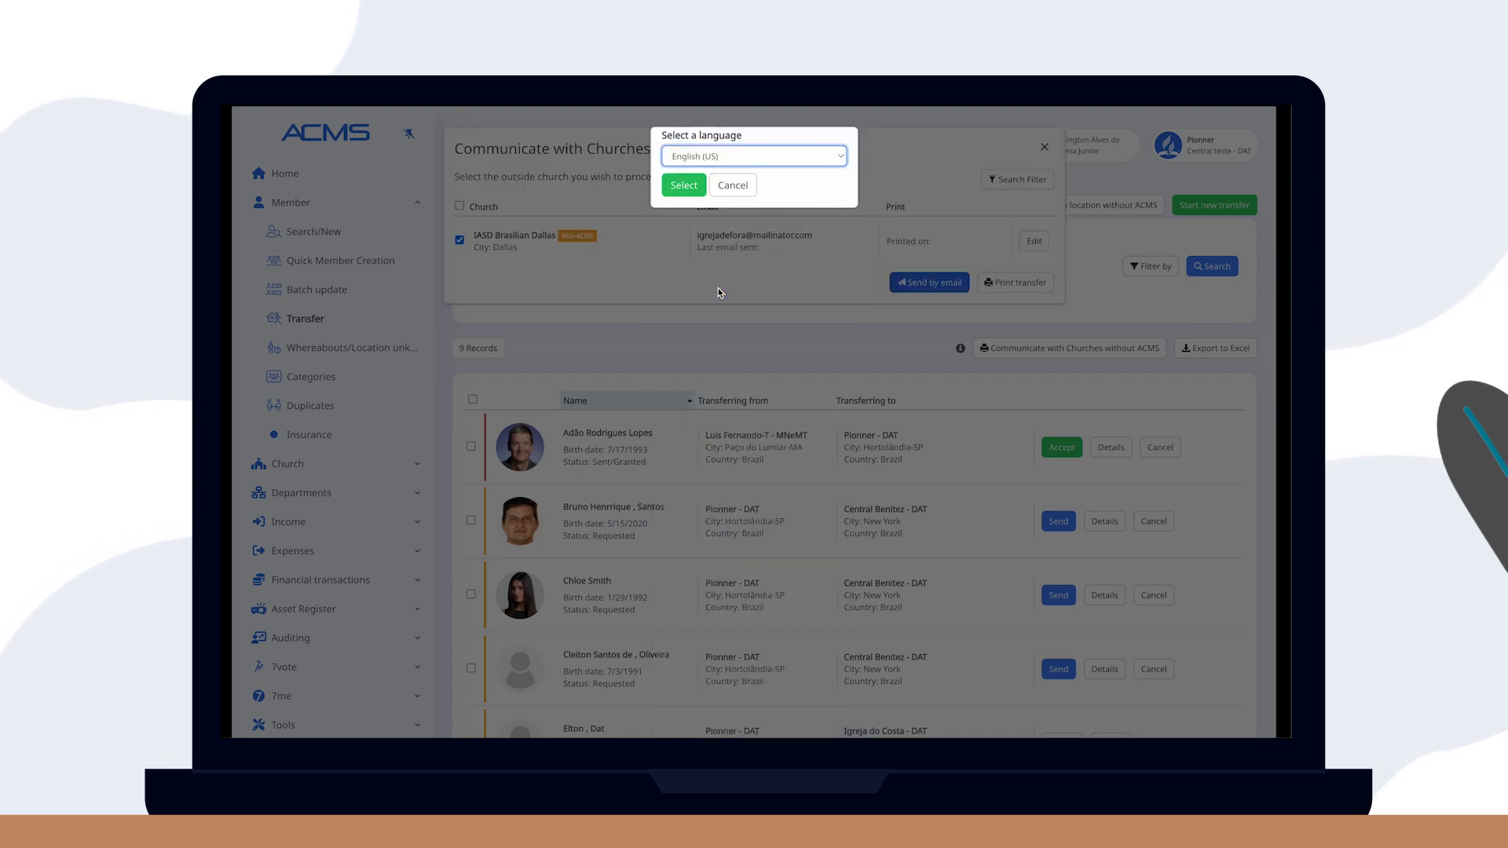
left_click(684, 185)
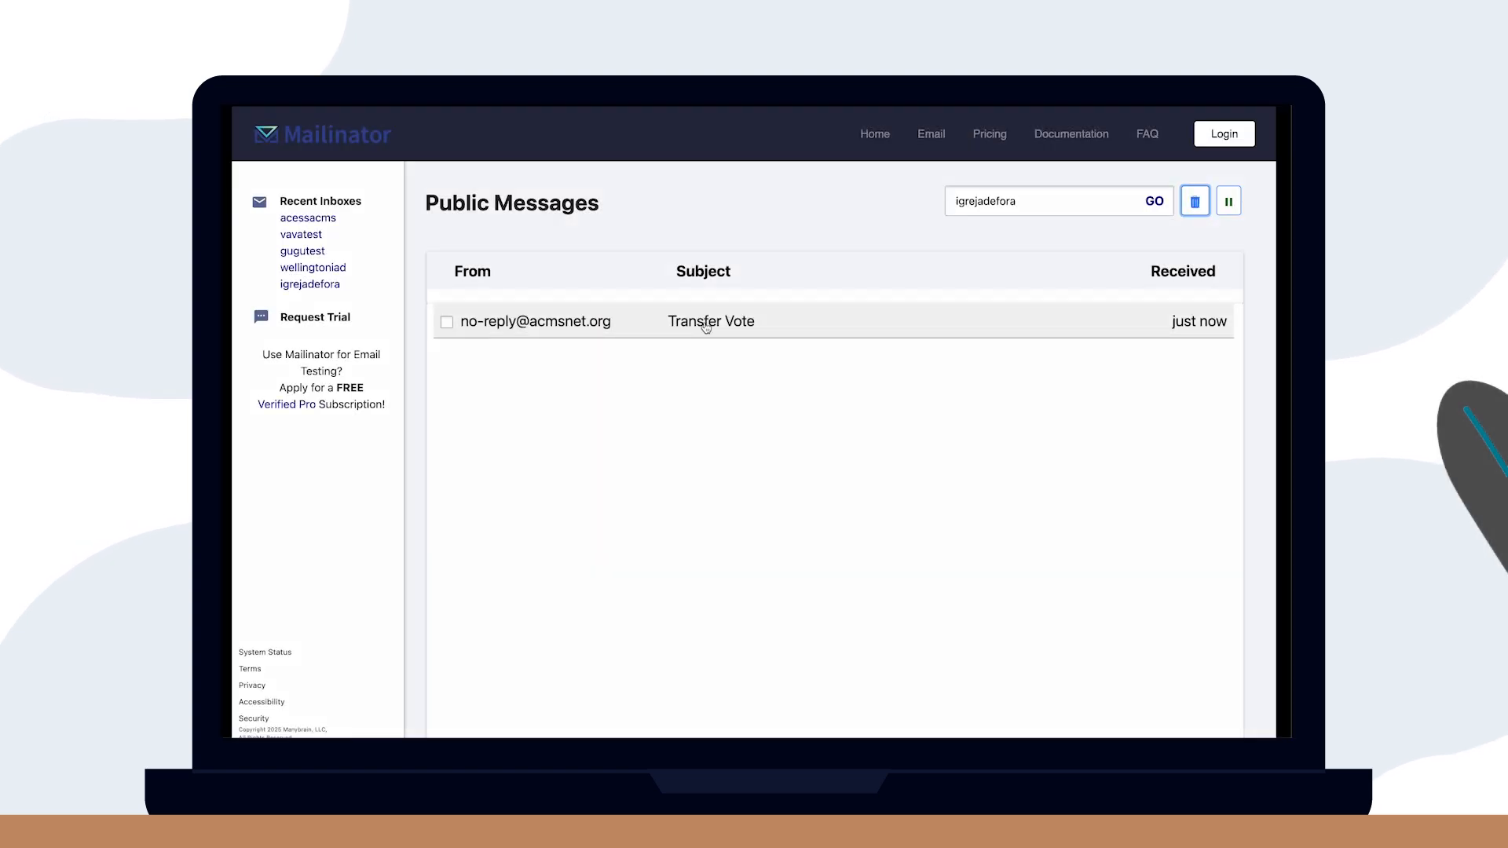
Open the online Transfer Vote page from the email and enter the emailed verification code.
left_click(720, 323)
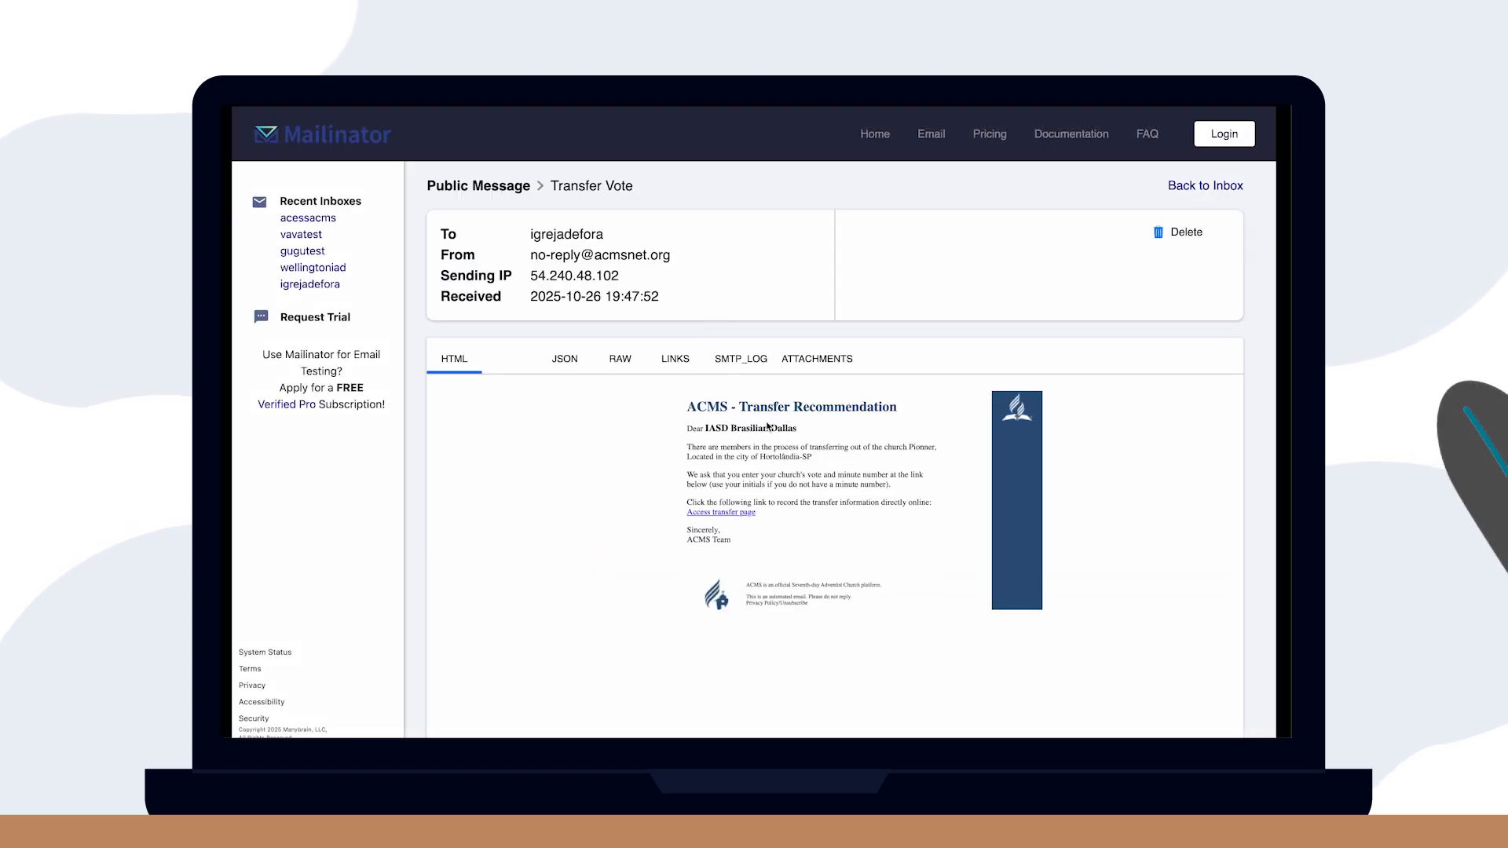
left_click(745, 513)
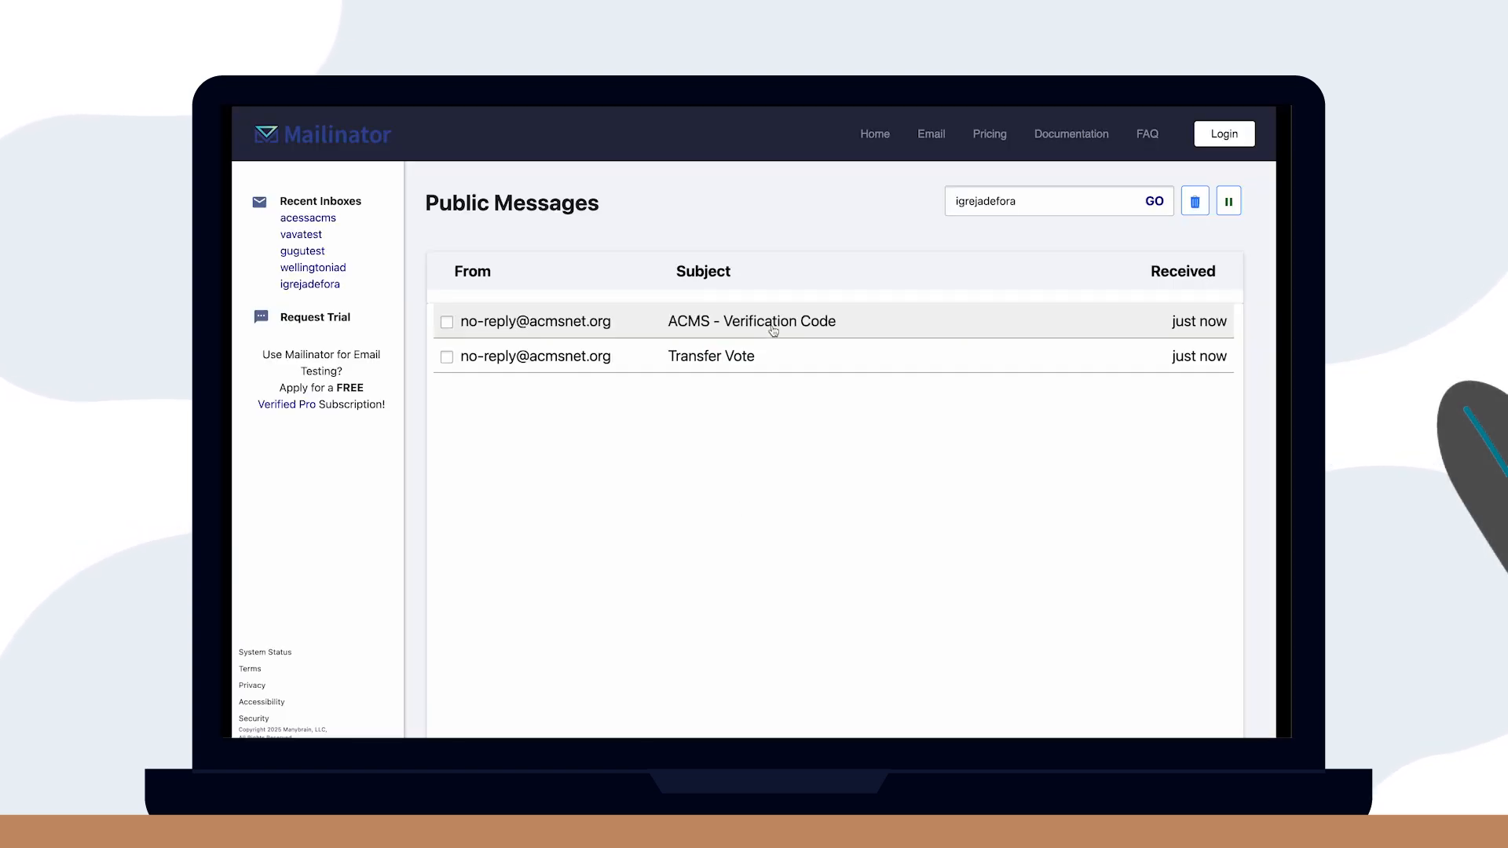
left_click(774, 331)
double_click(480, 488)
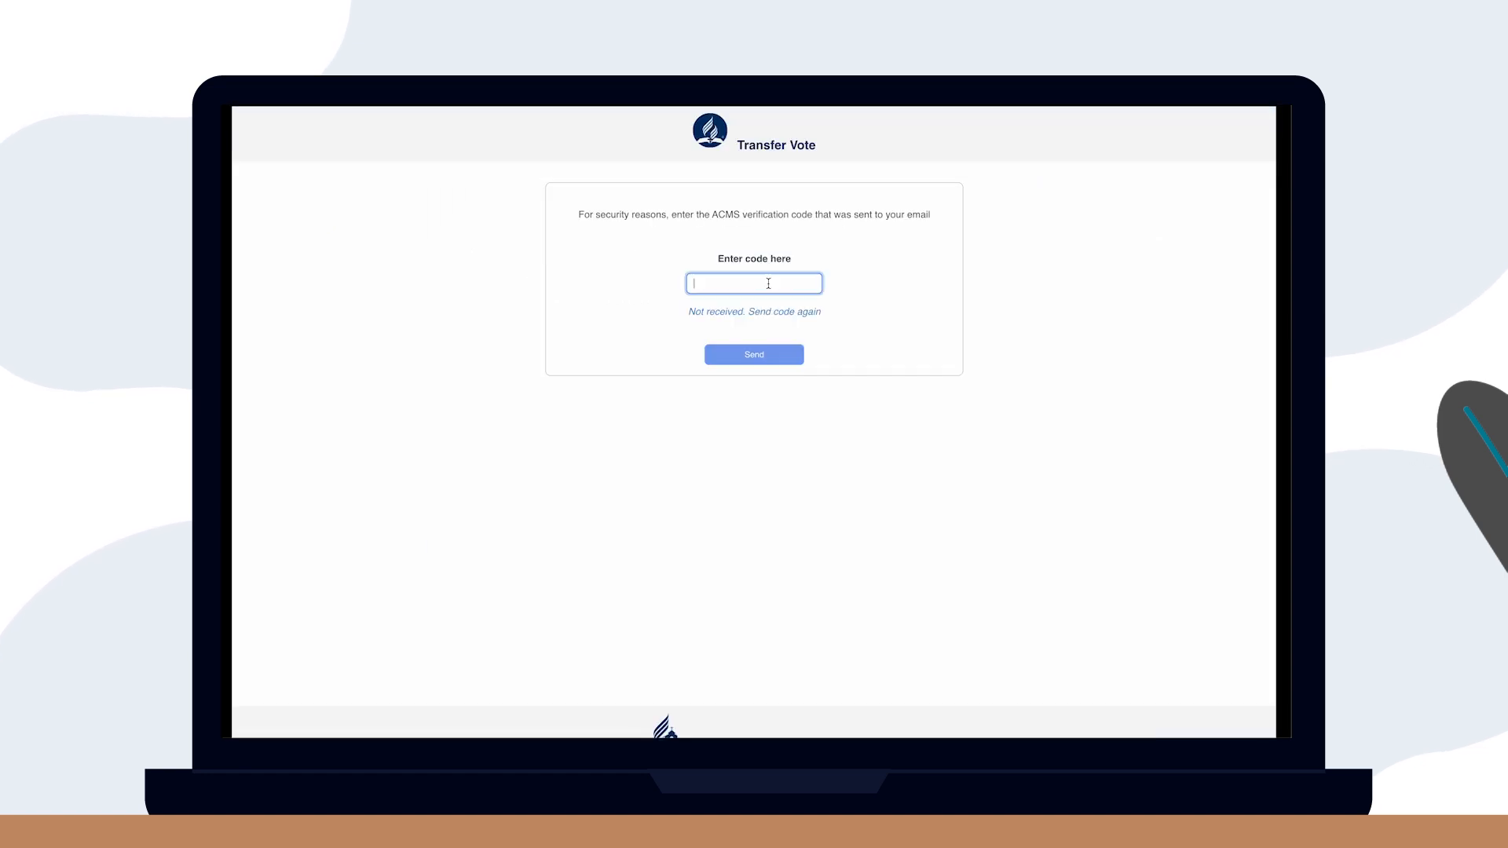
left_click(750, 360)
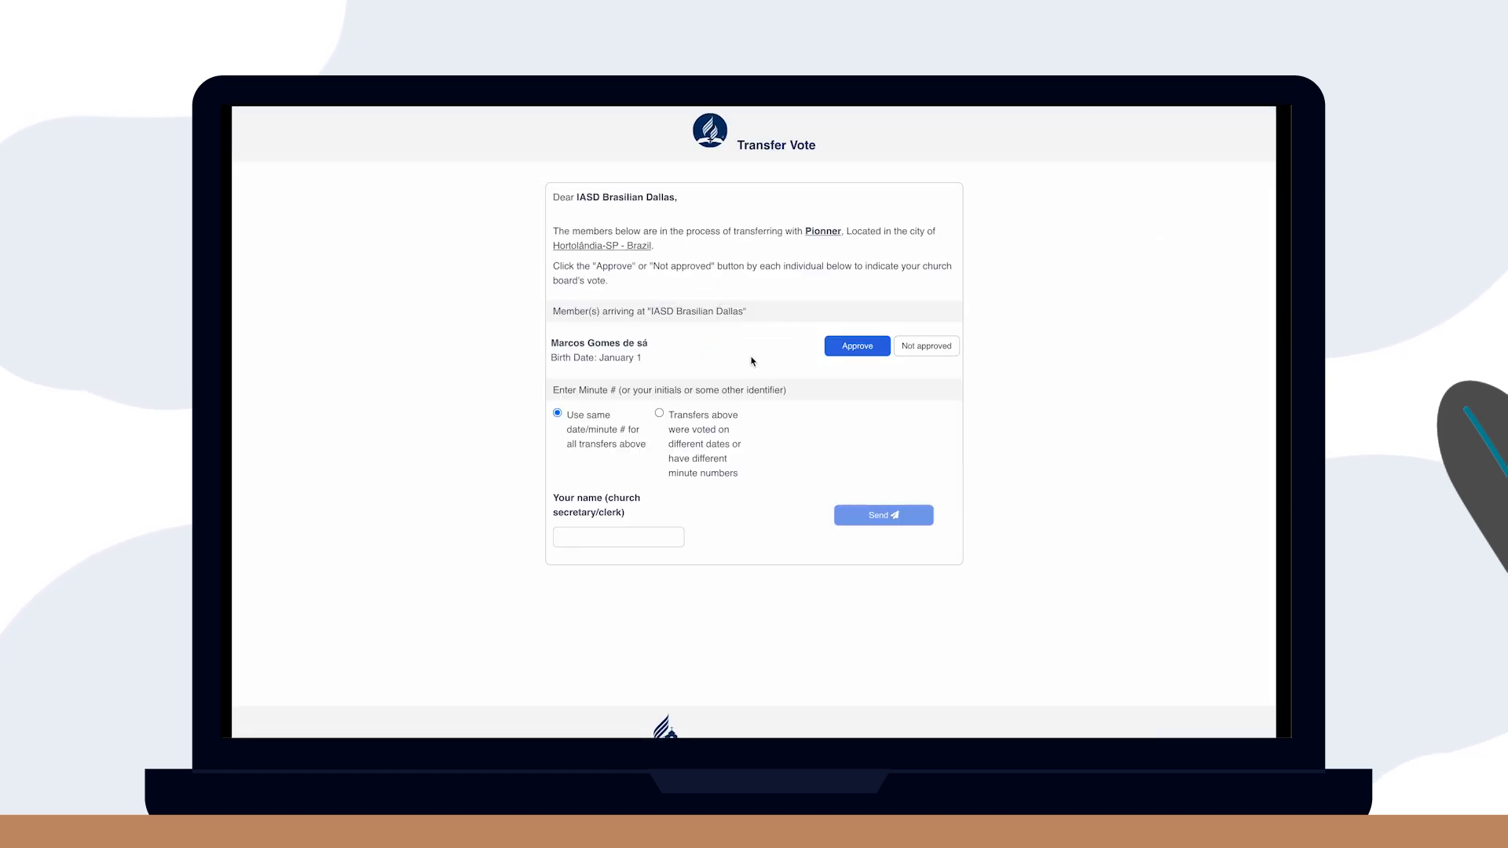
Approve the transfer with date 05/05/2025, minute 9987 and the secretary's name, and send the vote.
left_click(832, 351)
left_click(609, 538)
type("05052025")
left_click(656, 559)
type("9987")
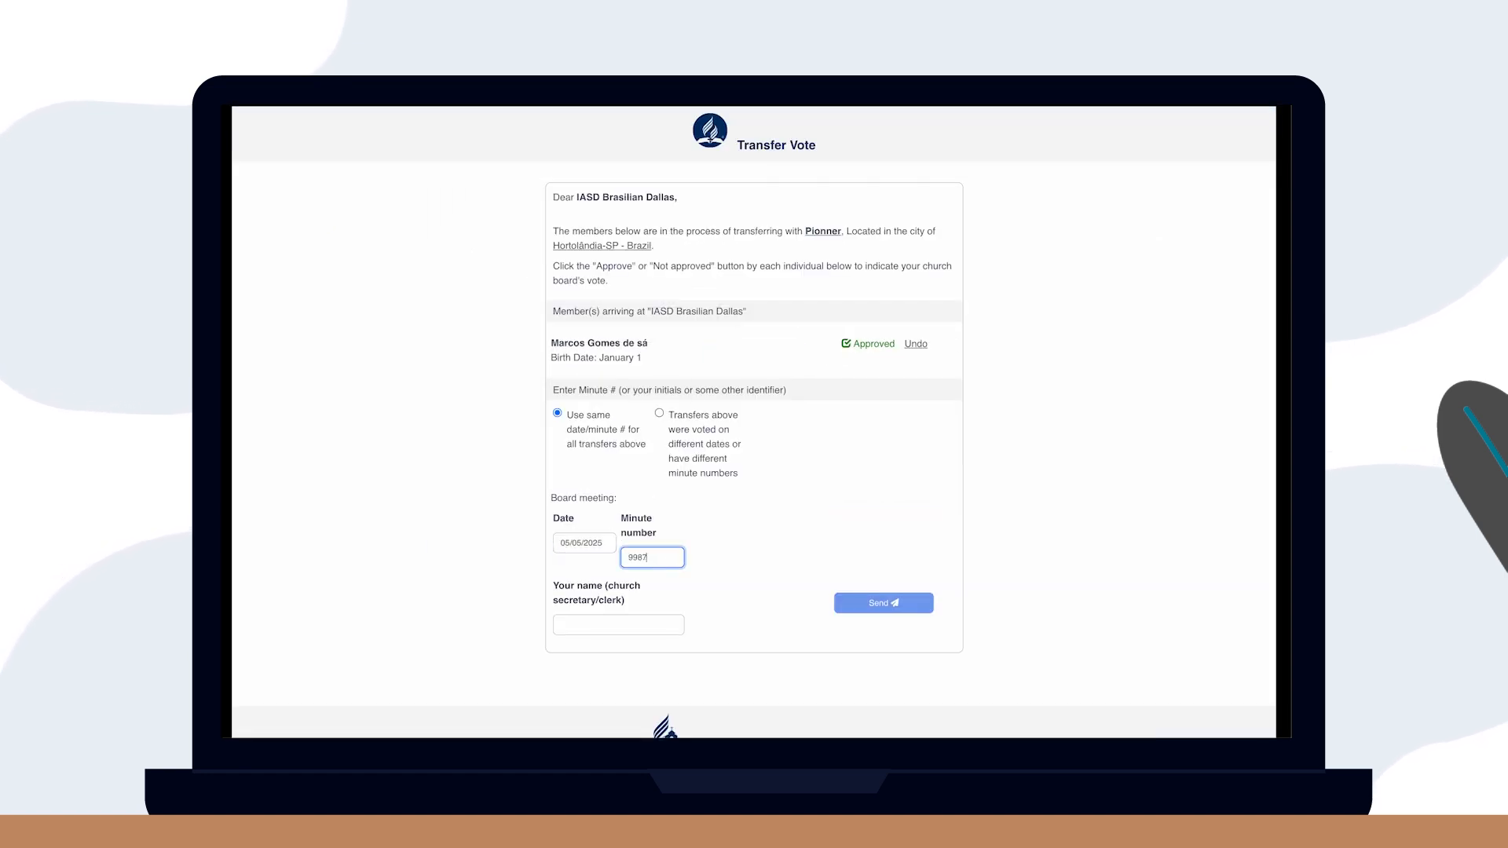
left_click(618, 625)
type("Marcelo")
left_click(883, 603)
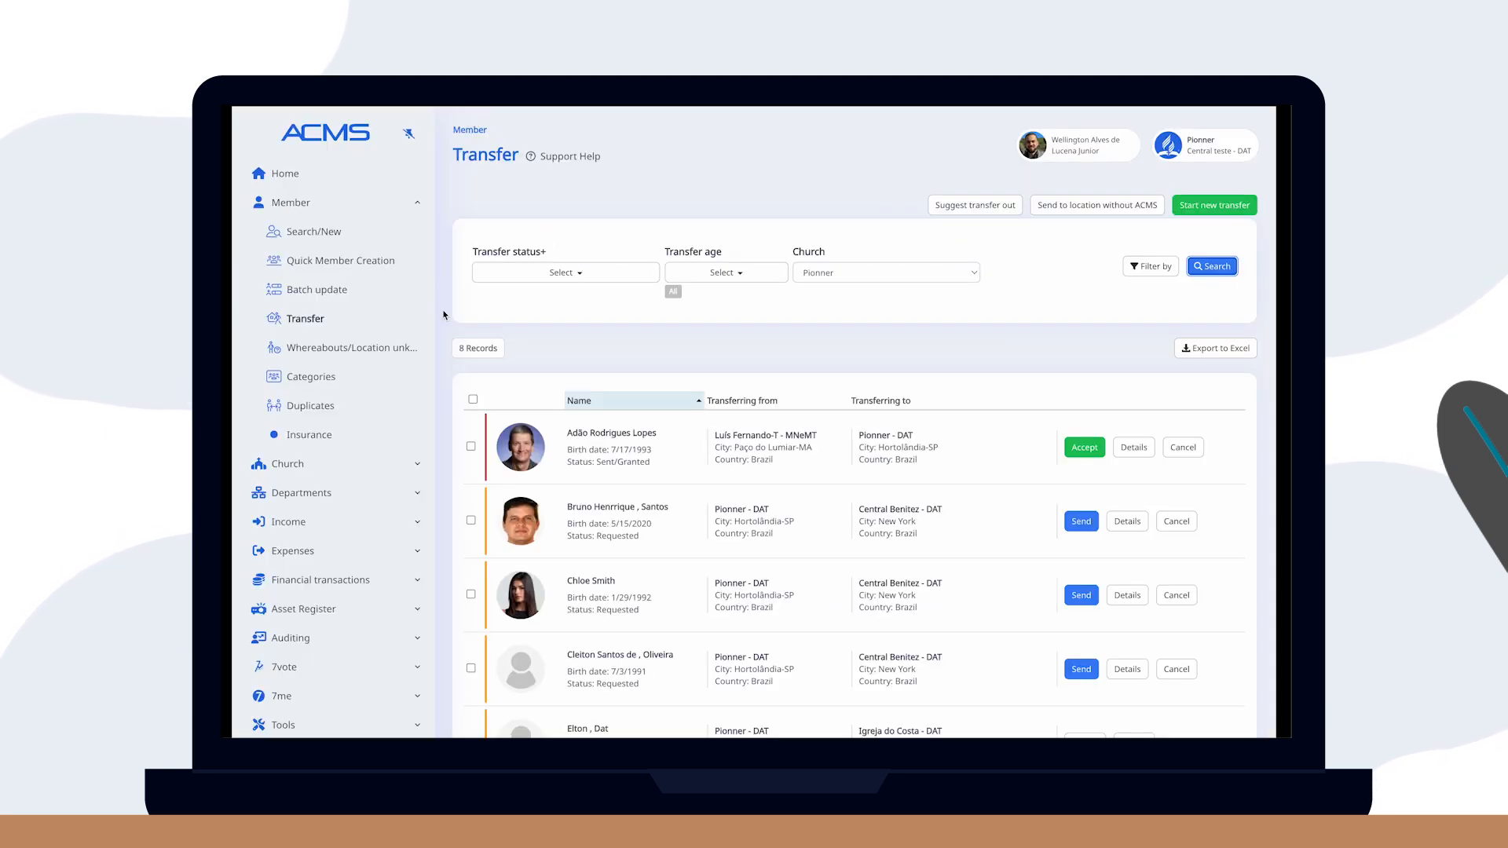
Search the member by name and review their Transfer Out to IASD Brasilian Dallas in the history.
left_click(344, 240)
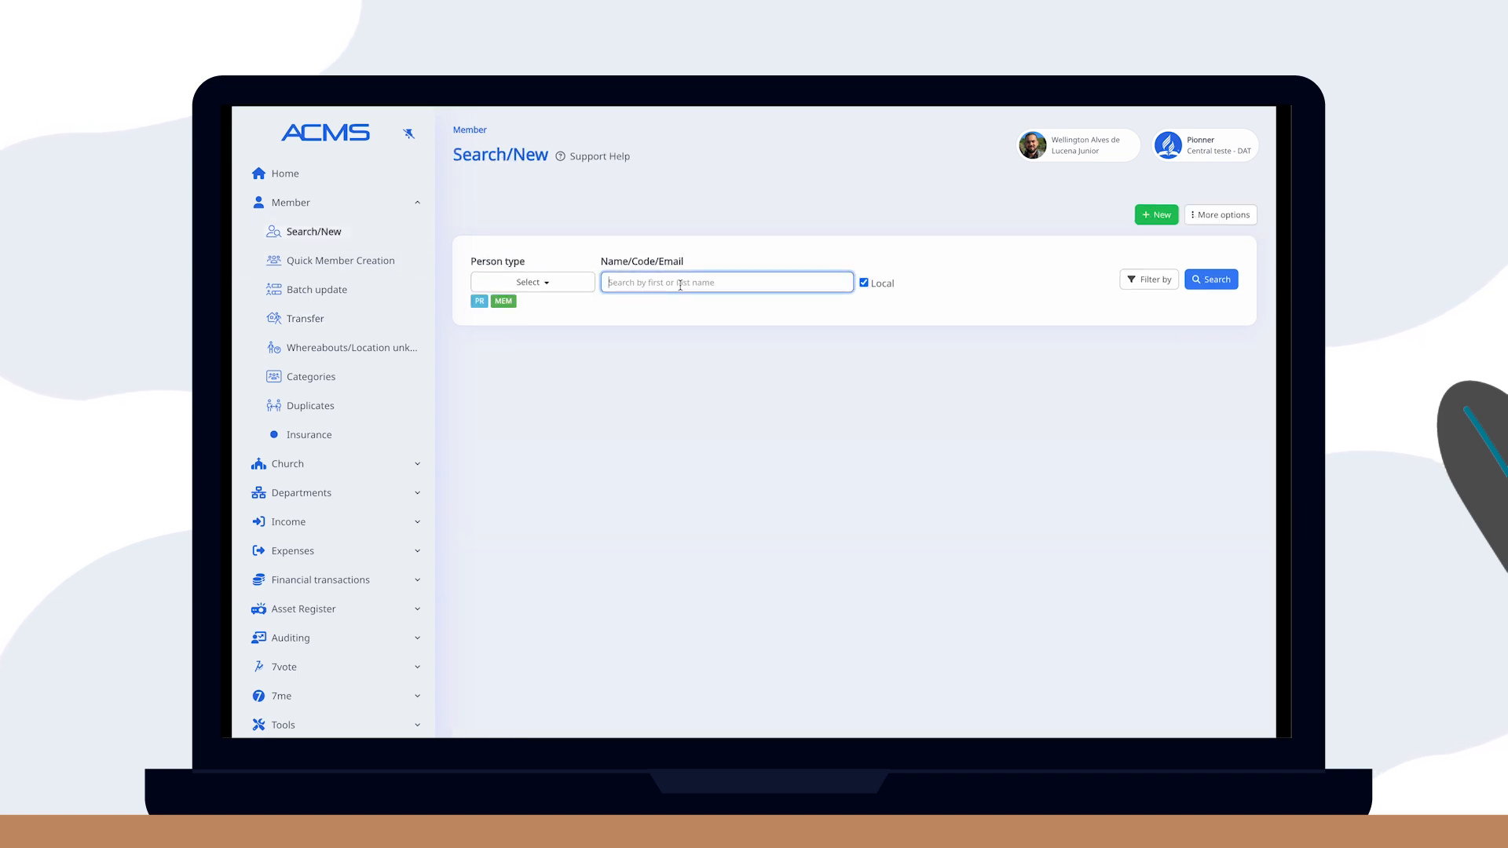
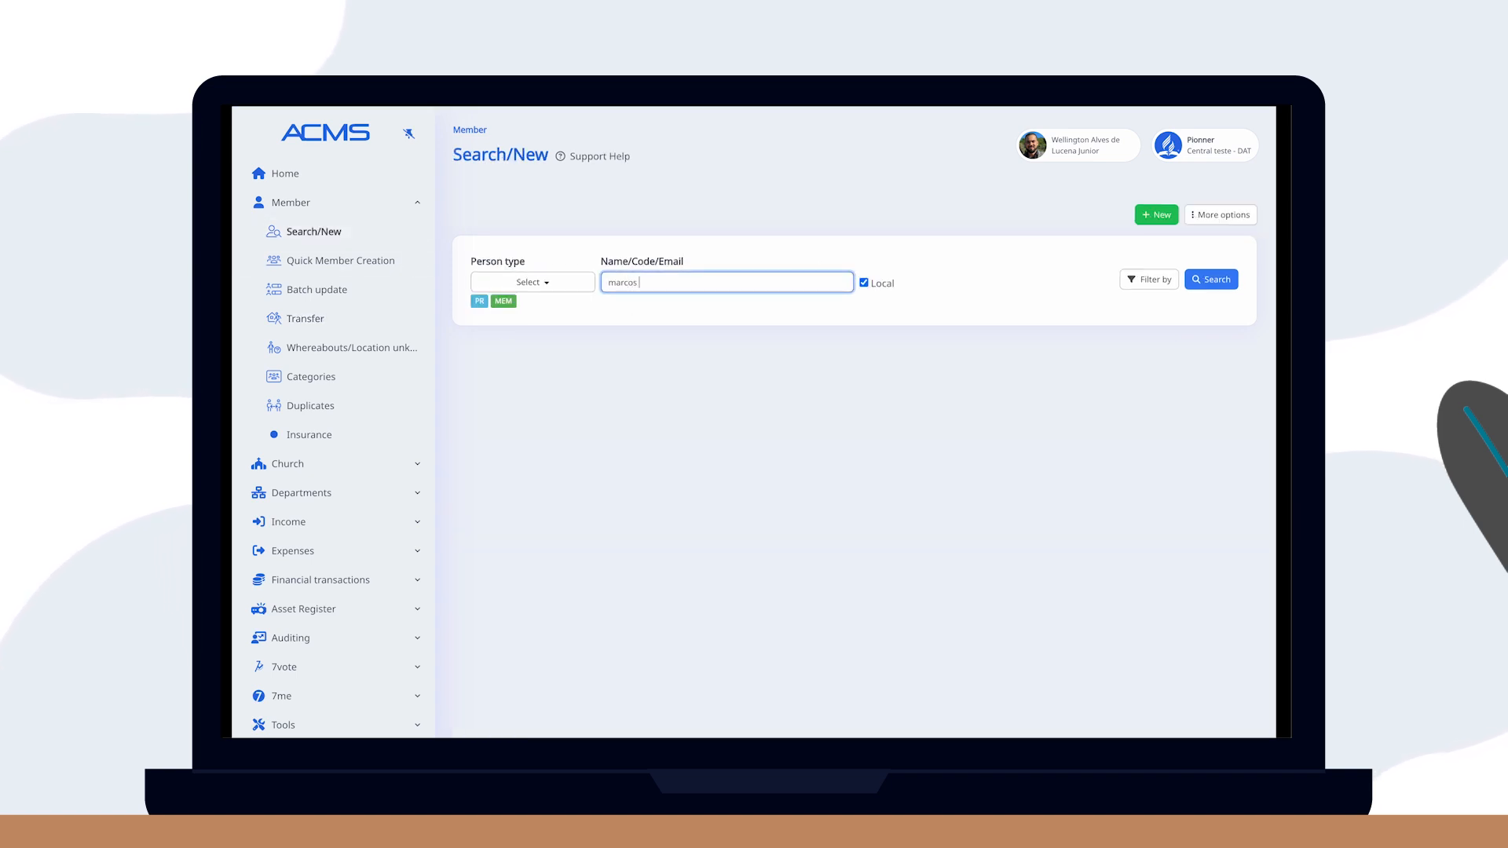
left_click(1210, 279)
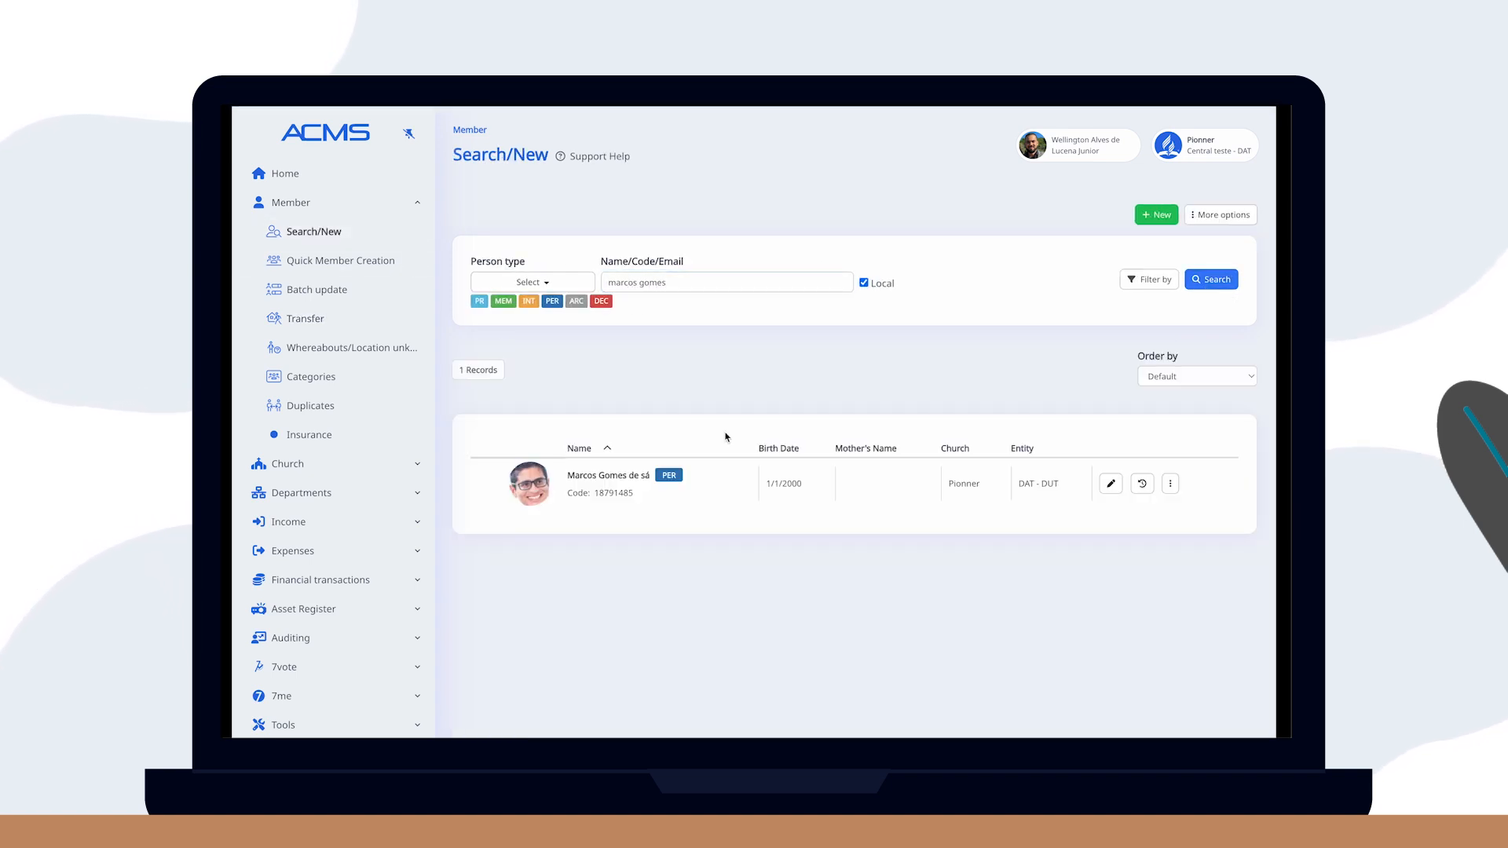
left_click(1142, 483)
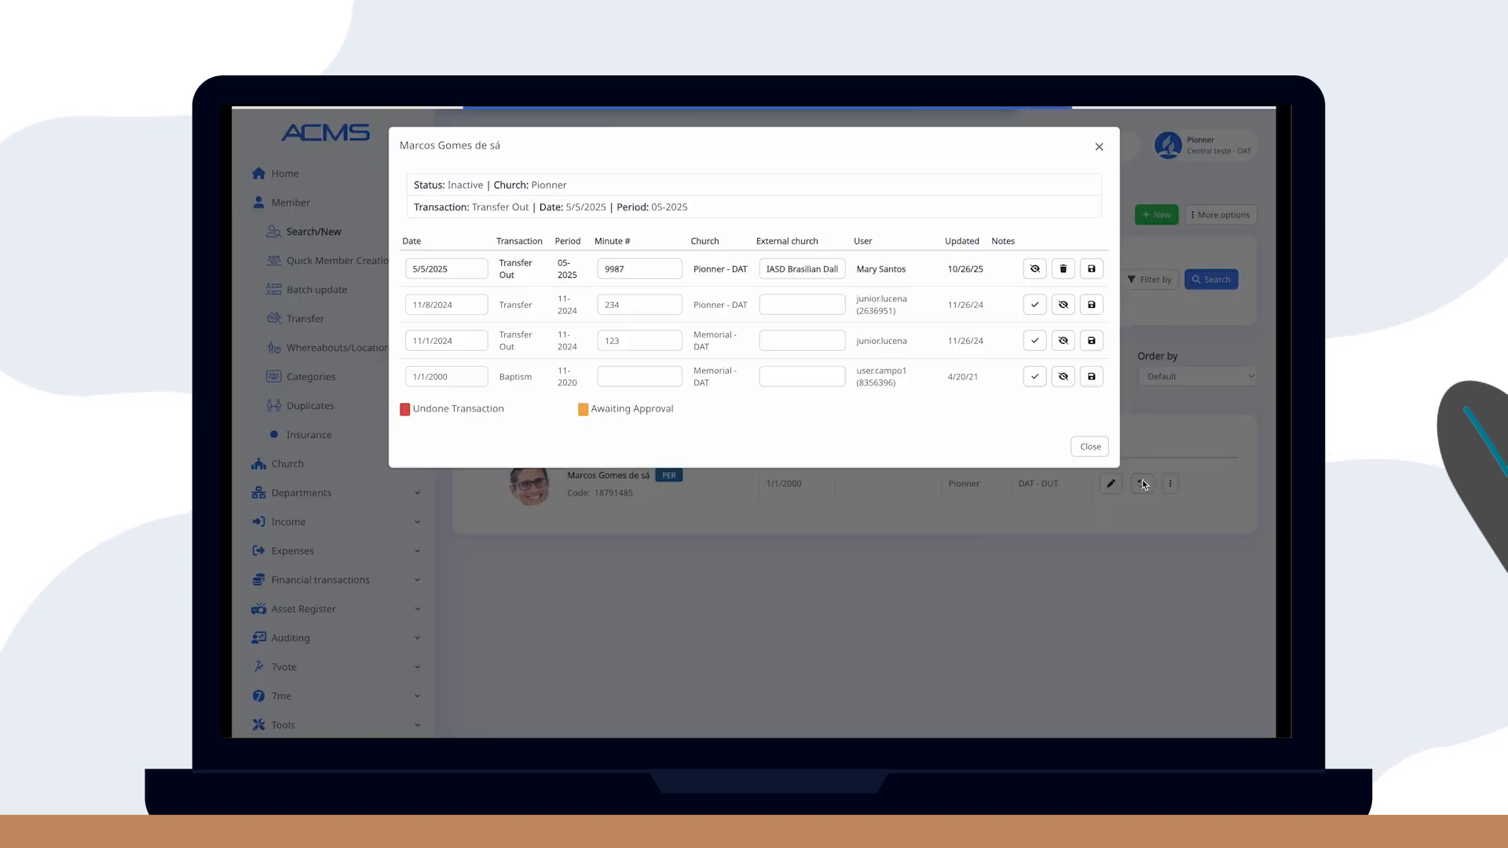
left_click(804, 273)
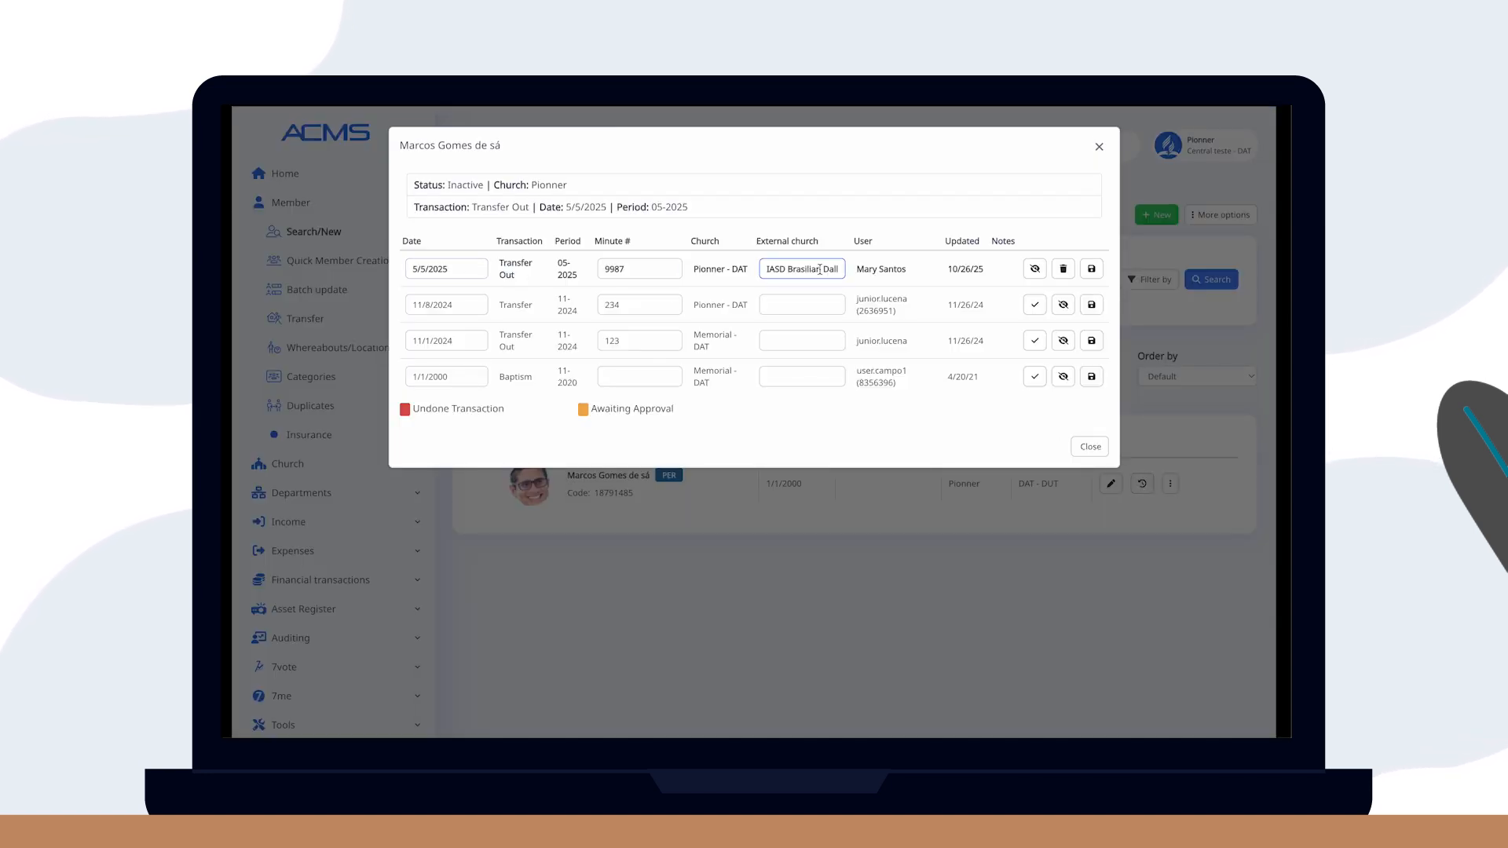
left_click_drag(413, 189, 454, 186)
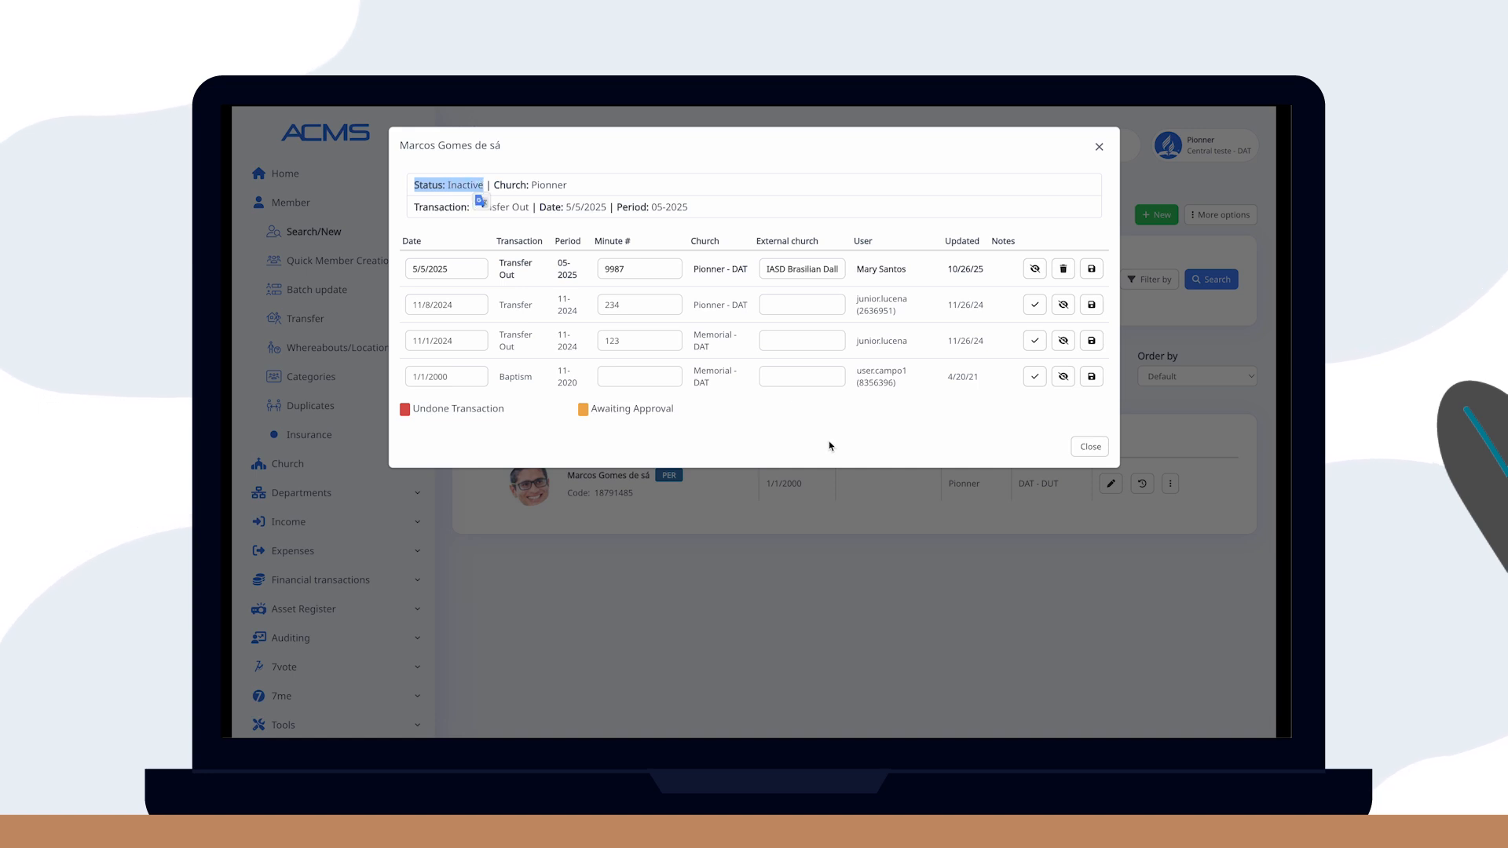
left_click(1088, 447)
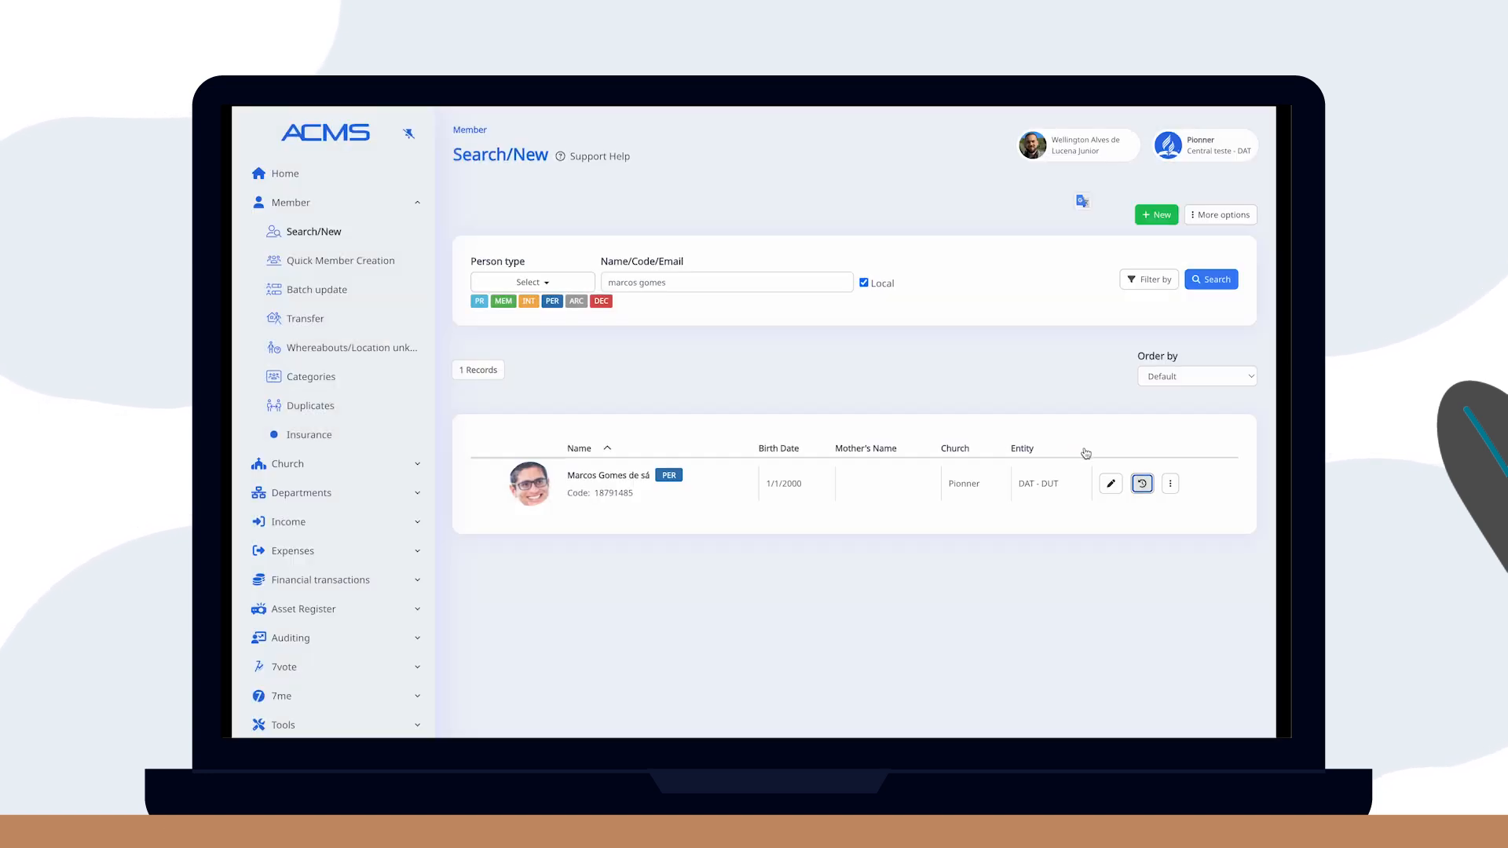